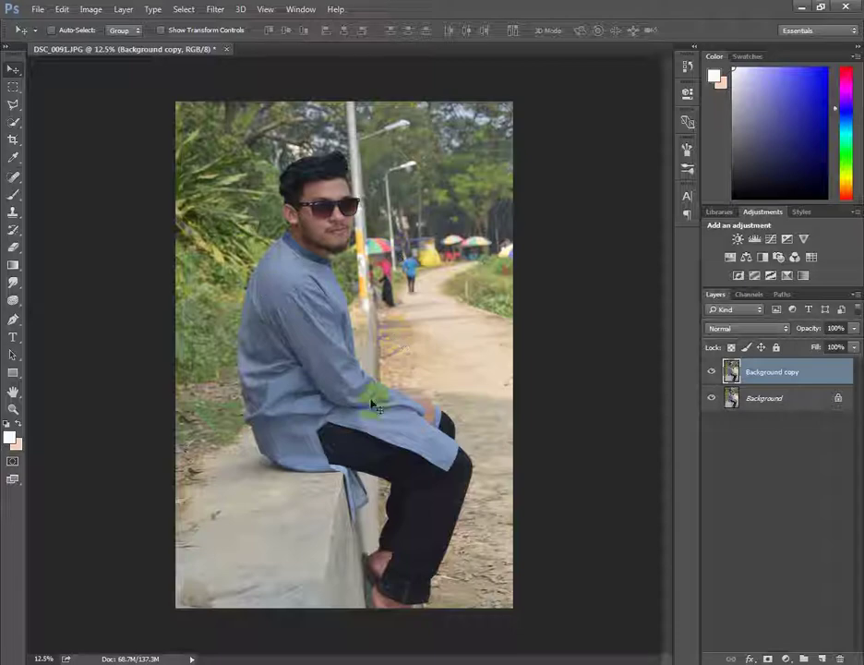
Quick-select the man by brushing from his hair down over his shirt and legs
key("ctrl+plus")
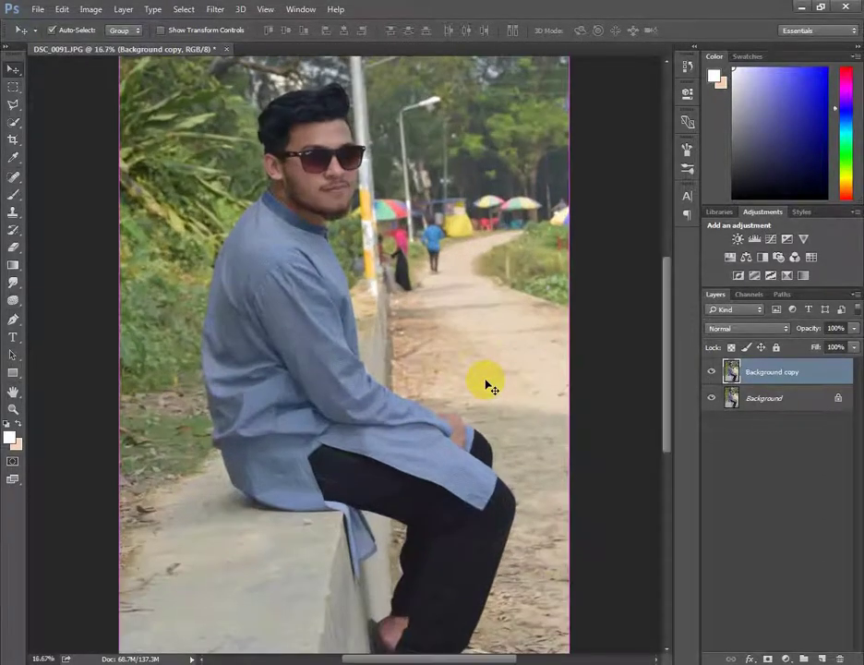
key("ctrl+minus")
left_click(13, 121)
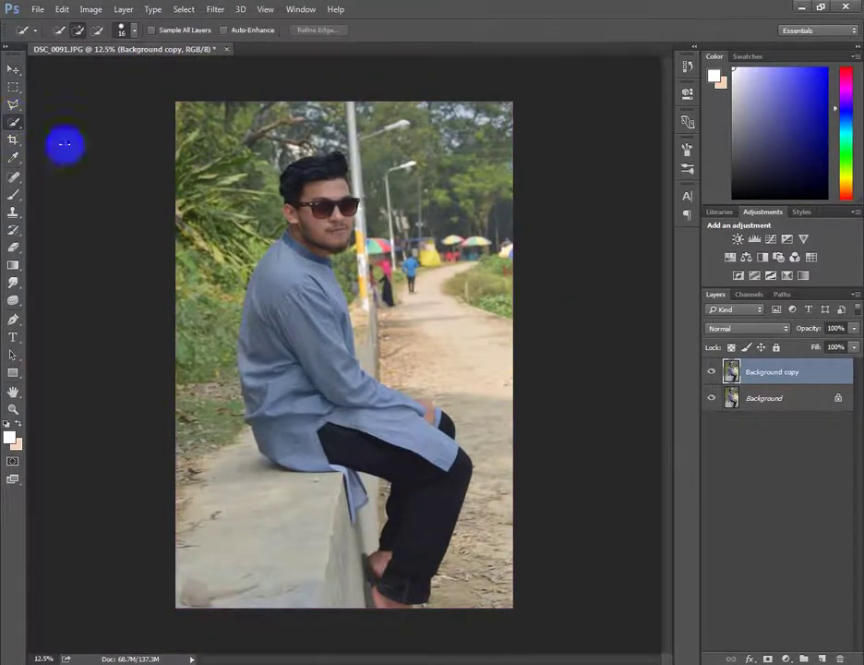
left_click(305, 157)
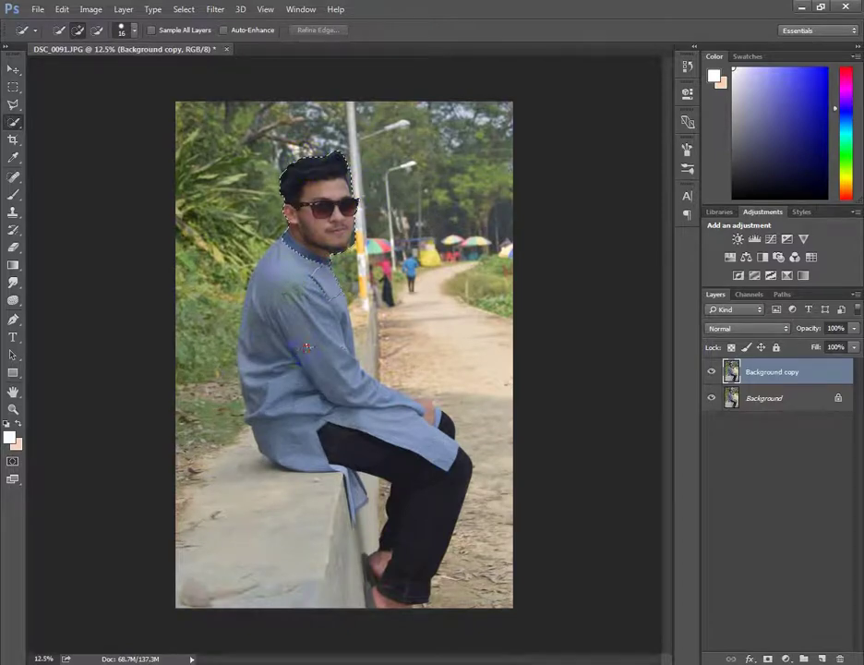
left_click(306, 347)
mouse_move(391, 452)
left_mouse_down()
mouse_move(437, 495)
mouse_move(427, 413)
mouse_move(395, 457)
mouse_move(434, 424)
mouse_move(372, 423)
left_mouse_up()
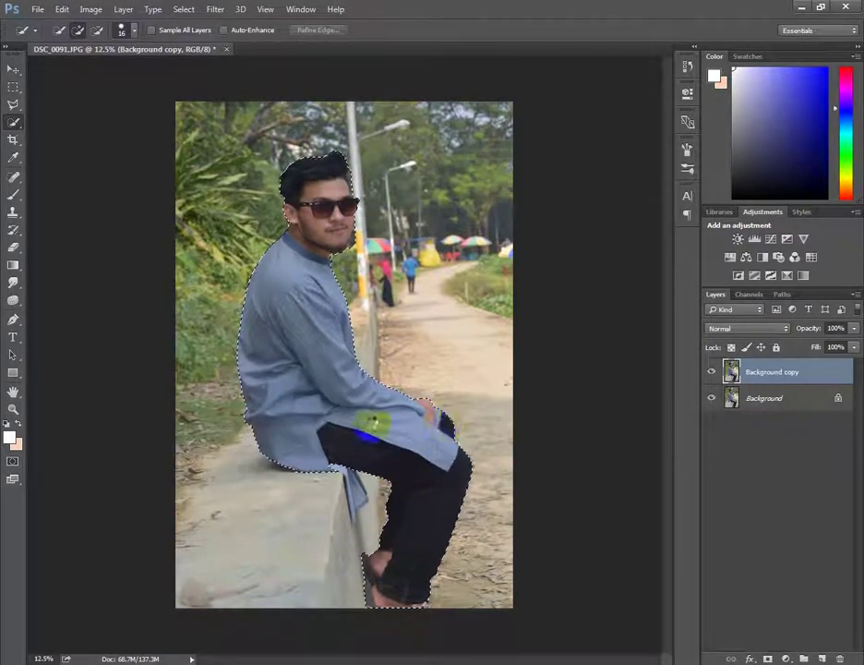
Zoom in to 33.3% and pan from head to feet to check the selection edge
key("ctrl+plus")
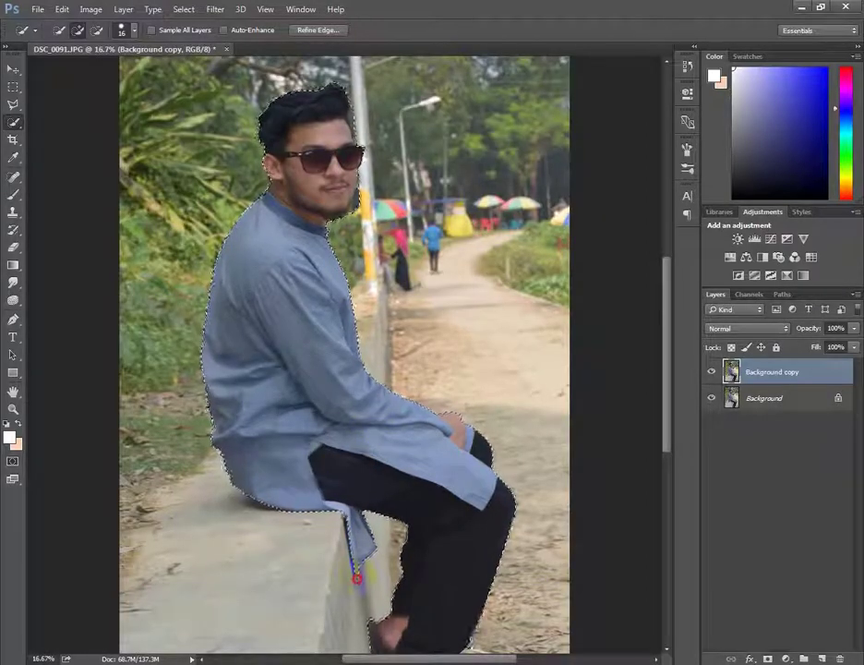
key("ctrl+plus")
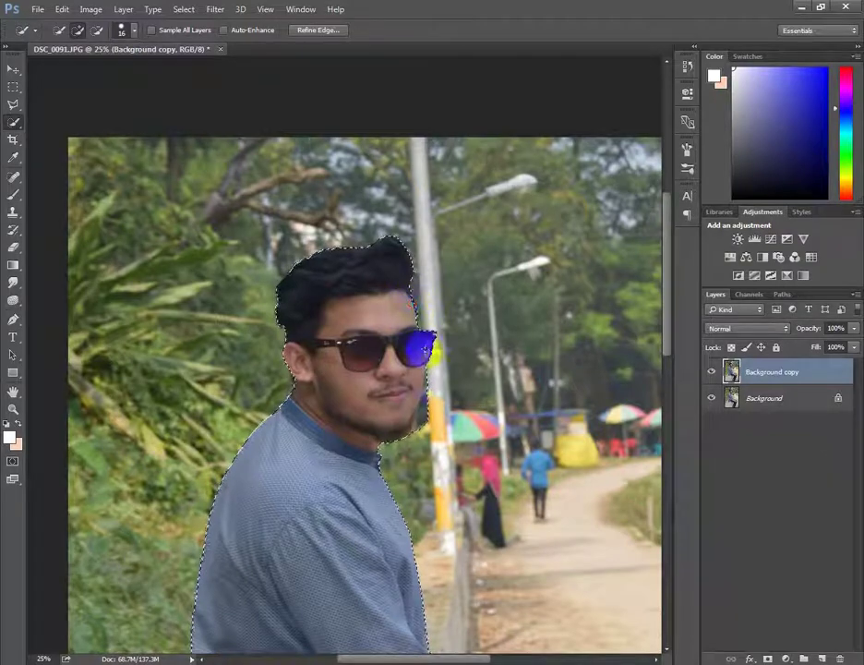
key("ctrl+plus")
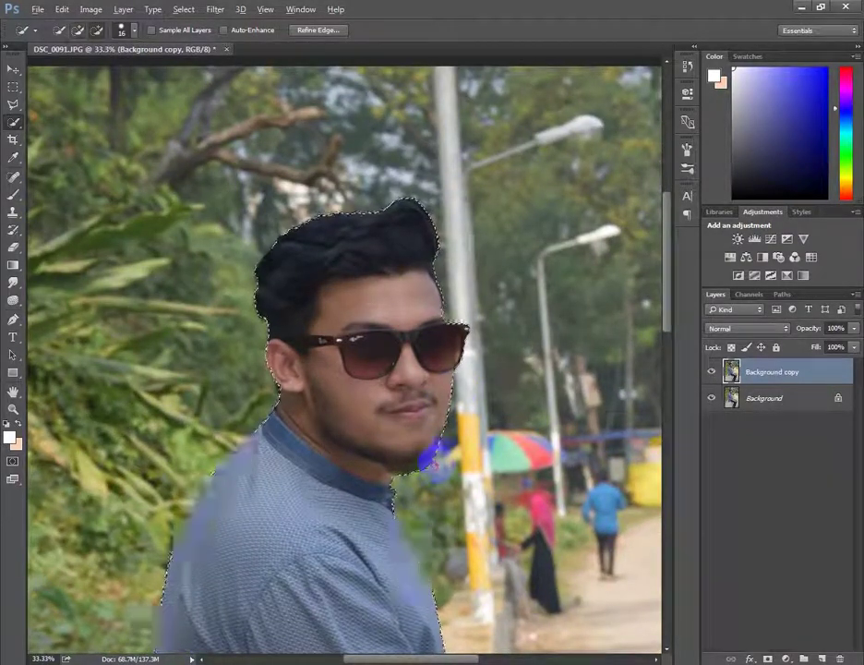
left_click_drag(299, 541, 344, 255)
mouse_move(299, 504)
left_mouse_down()
mouse_move(299, 447)
mouse_move(273, 478)
mouse_move(171, 374)
left_mouse_up()
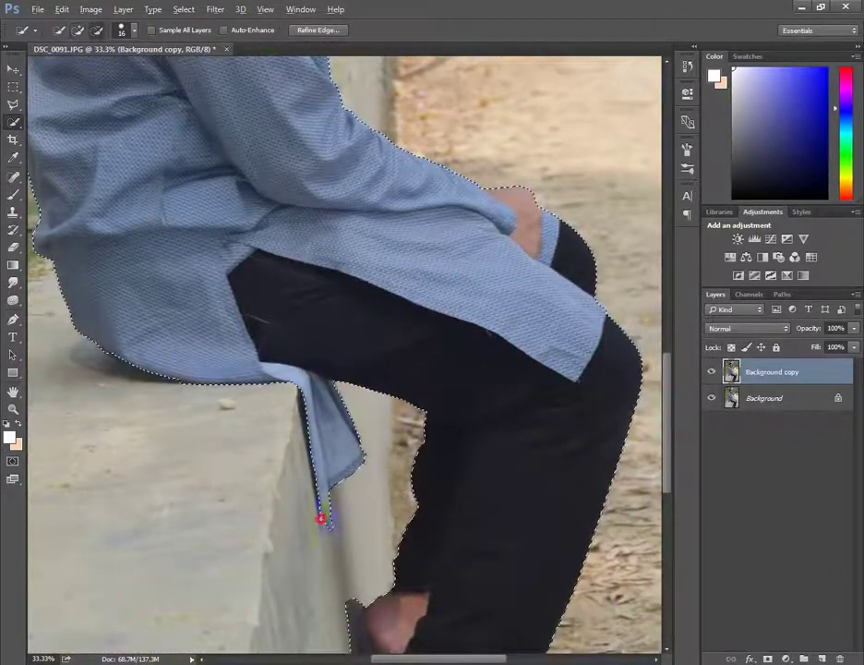
left_click_drag(322, 519, 270, 320)
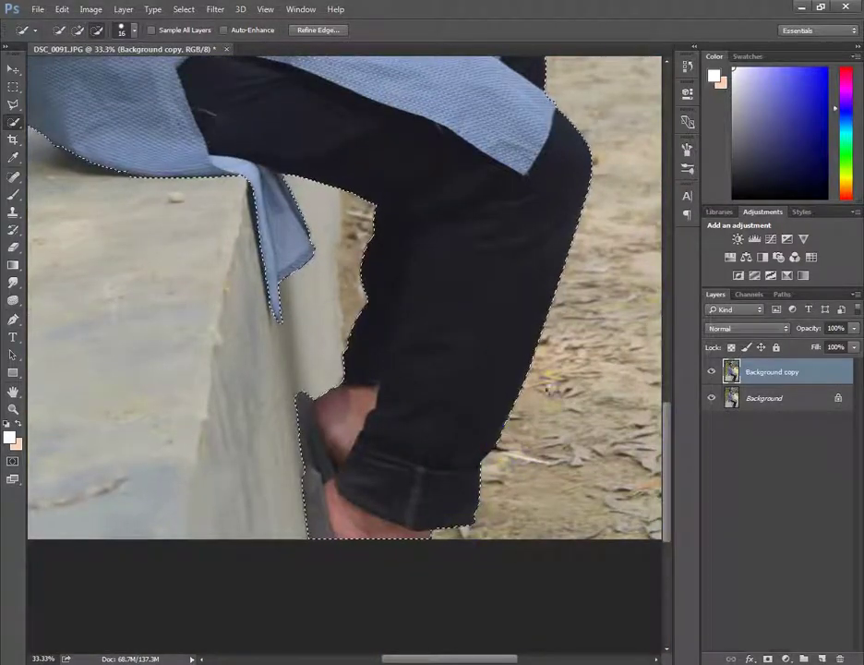
scroll(292, 388, "up", 3)
scroll(291, 387, "up", 3)
scroll(291, 387, "up", 3)
scroll(292, 388, "up", 2)
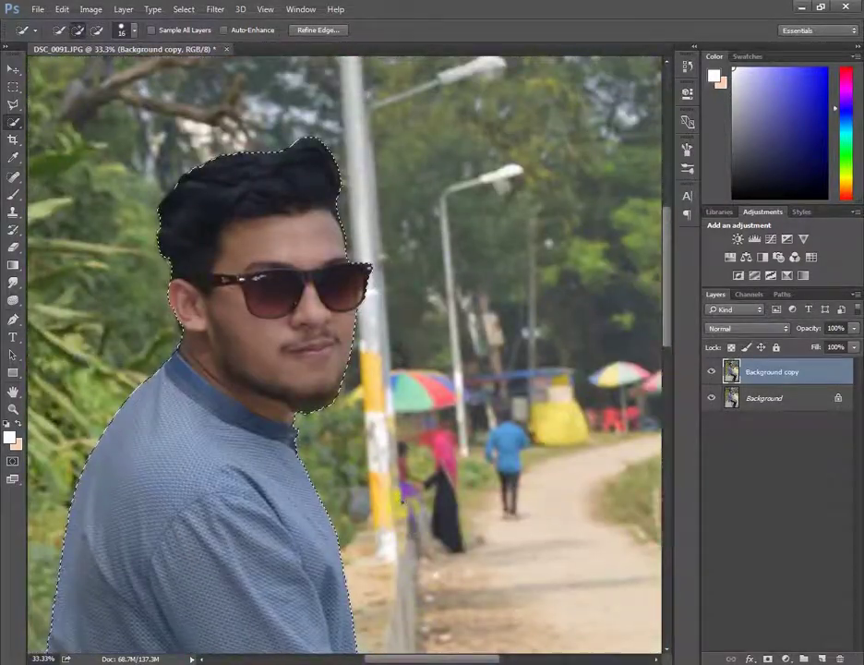
Refine the hair and beard edges with Radius 3.5, Smooth 27, Feather 2.2 and Smart Radius
left_click(305, 31)
left_click_drag(343, 186, 349, 210)
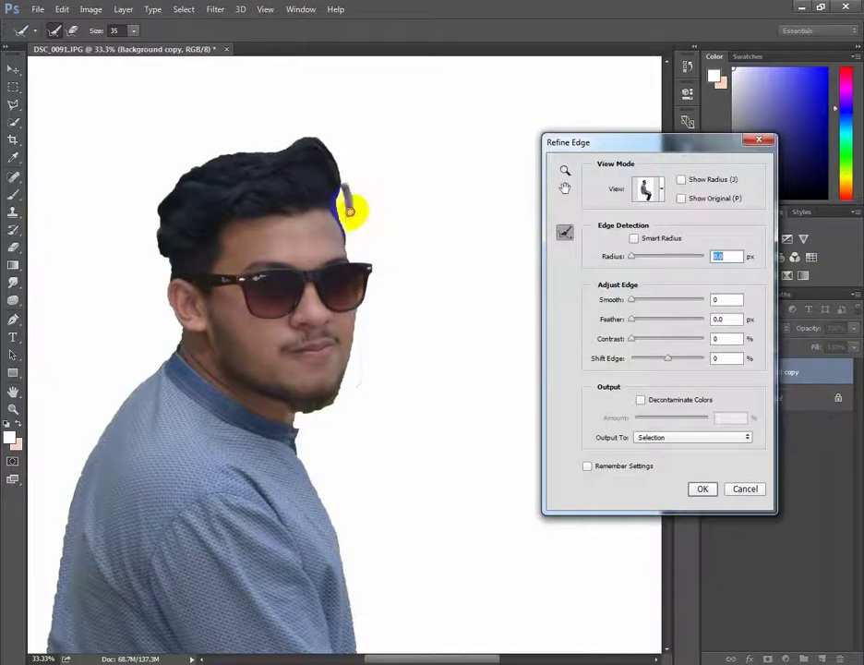
left_click_drag(363, 324, 360, 386)
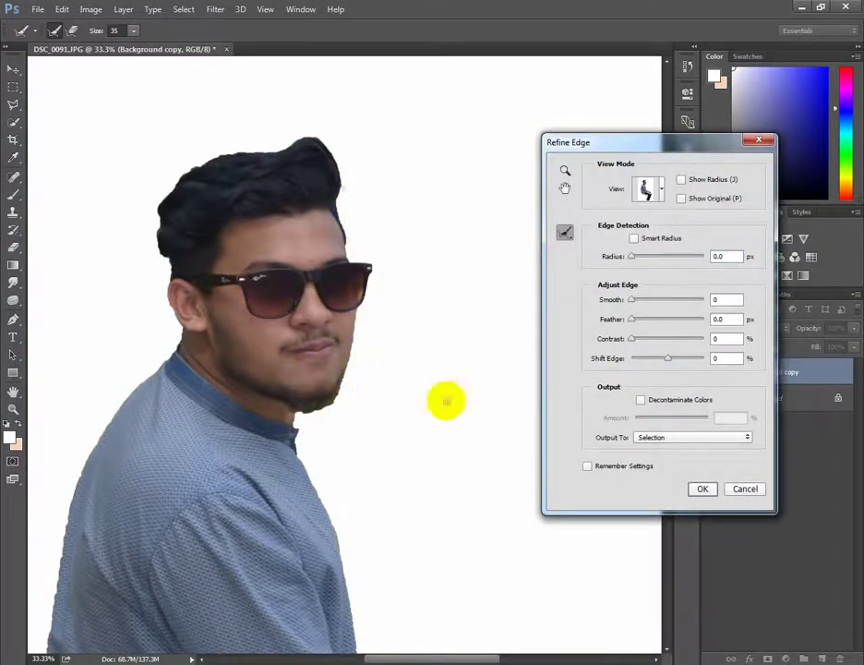
left_click_drag(632, 256, 644, 256)
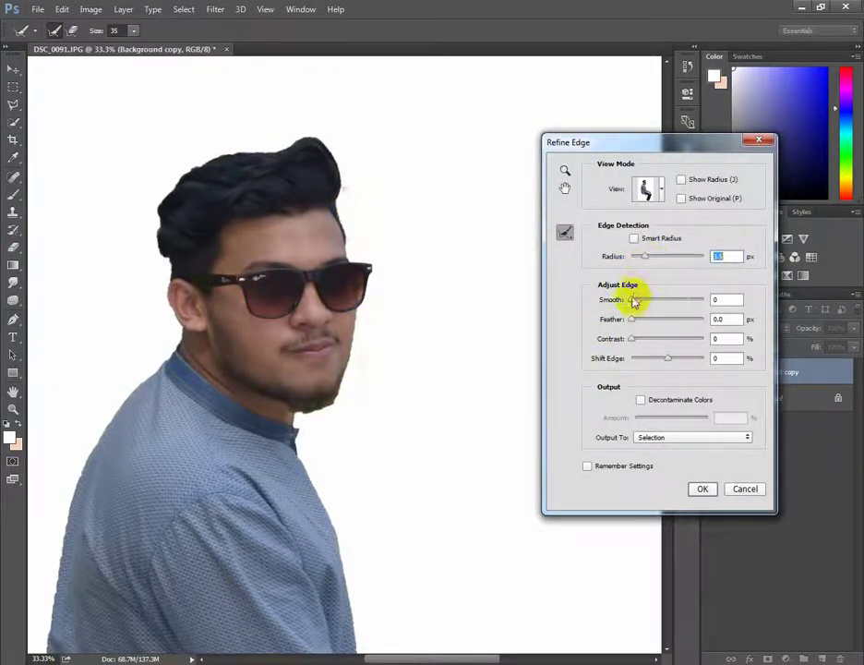
mouse_move(633, 301)
left_mouse_down()
mouse_move(652, 305)
mouse_move(637, 322)
mouse_move(653, 342)
left_mouse_up()
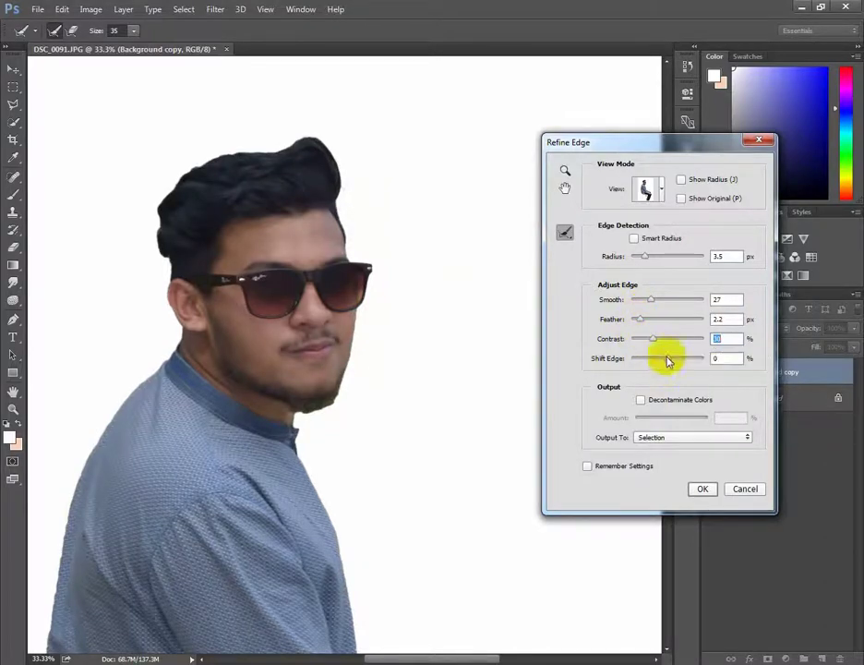
mouse_move(639, 320)
left_mouse_down()
mouse_move(664, 320)
mouse_move(652, 322)
mouse_move(661, 302)
left_mouse_up()
left_click(634, 238)
left_click(702, 489)
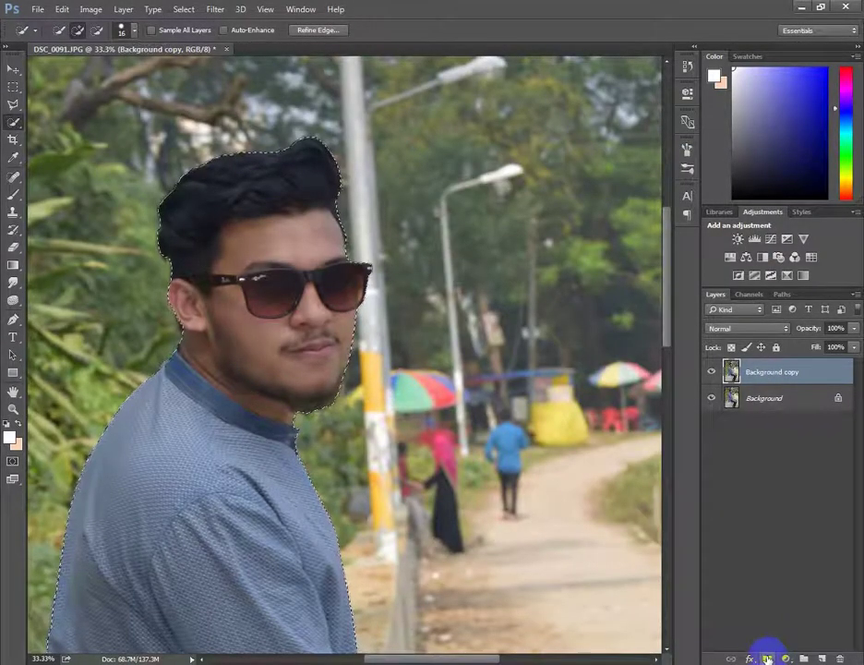
Mask the man on Background copy, duplicate Background, and load his mask as a selection
key("ctrl+minus")
left_click(766, 658)
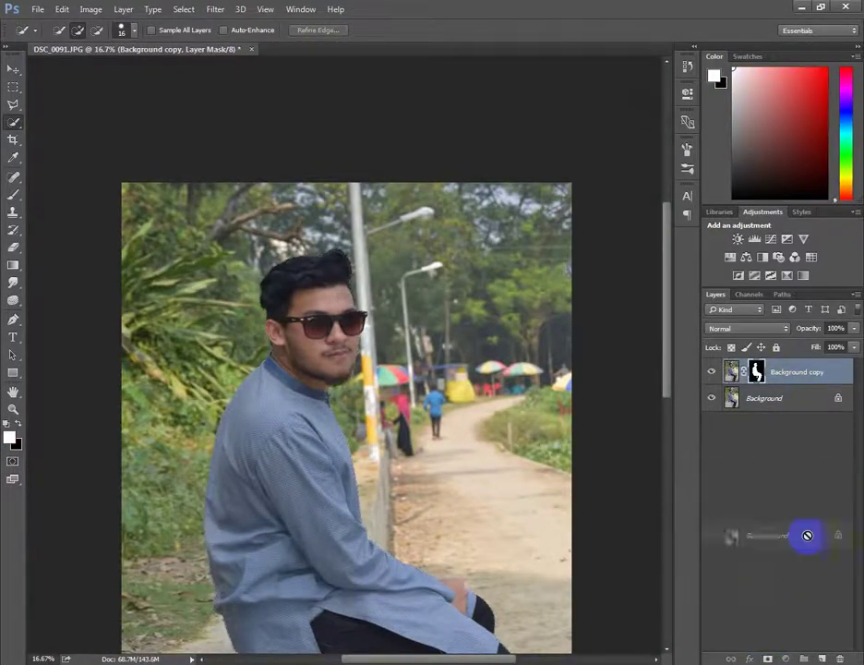
left_click_drag(807, 536, 803, 658)
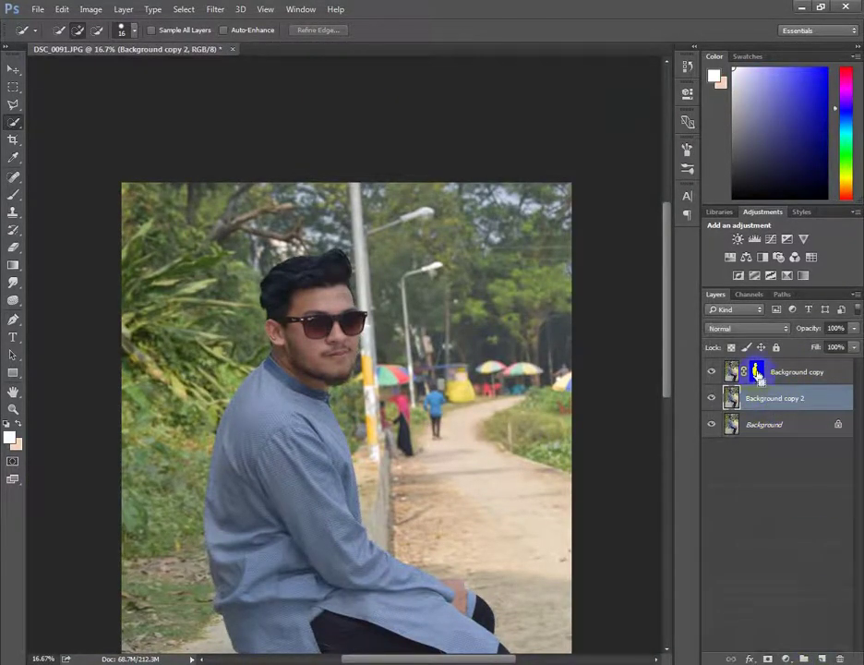
left_click(757, 372, "ctrl")
Expand the man's selection by 15 pixels, twice
left_click(13, 69)
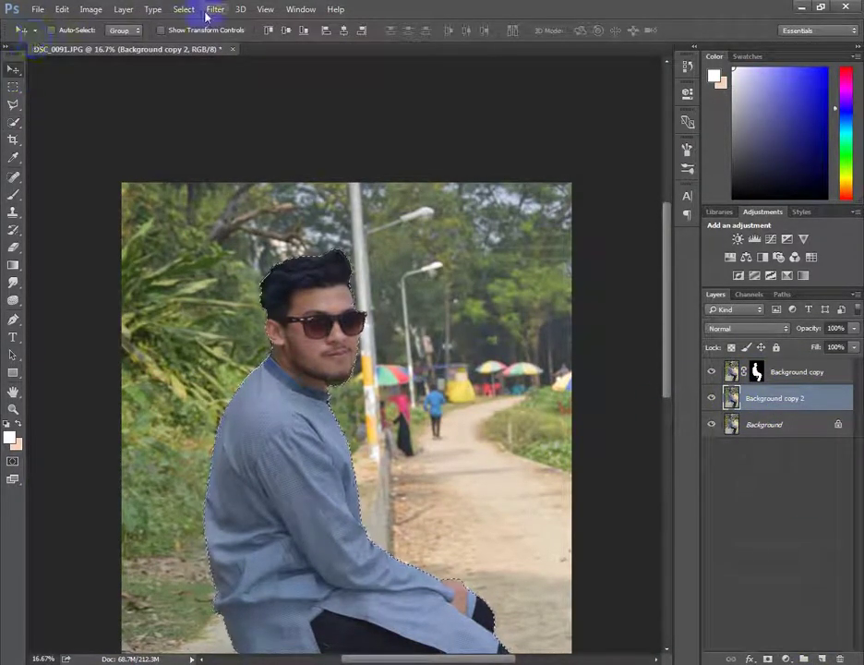
left_click(189, 10)
left_click(351, 207)
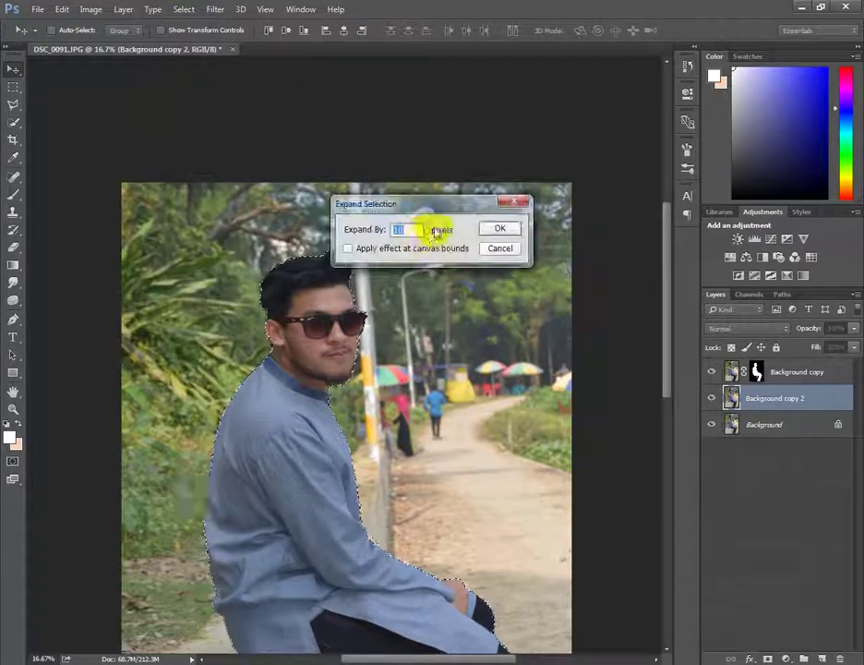
type("15")
left_click(497, 229)
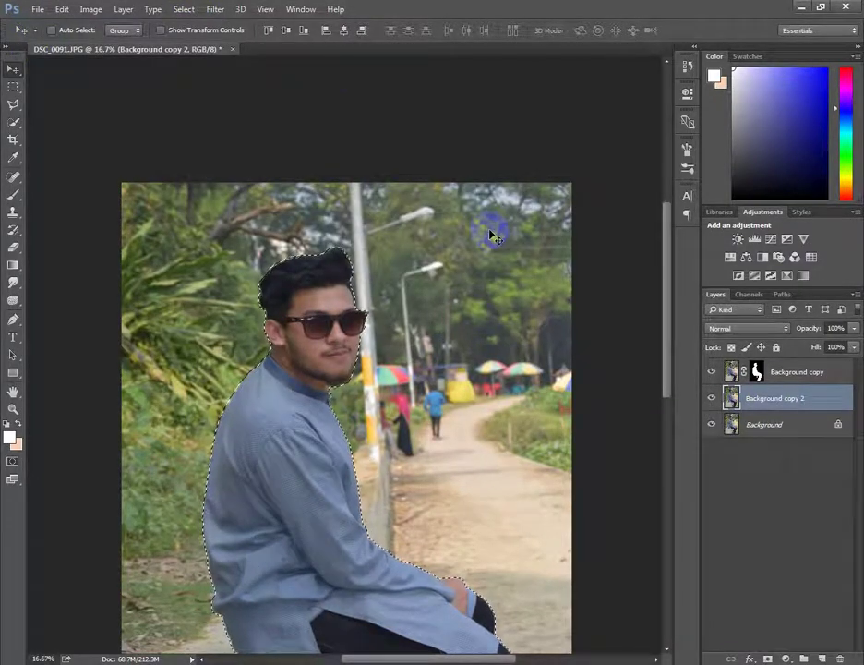
left_click(184, 9)
mouse_move(195, 184)
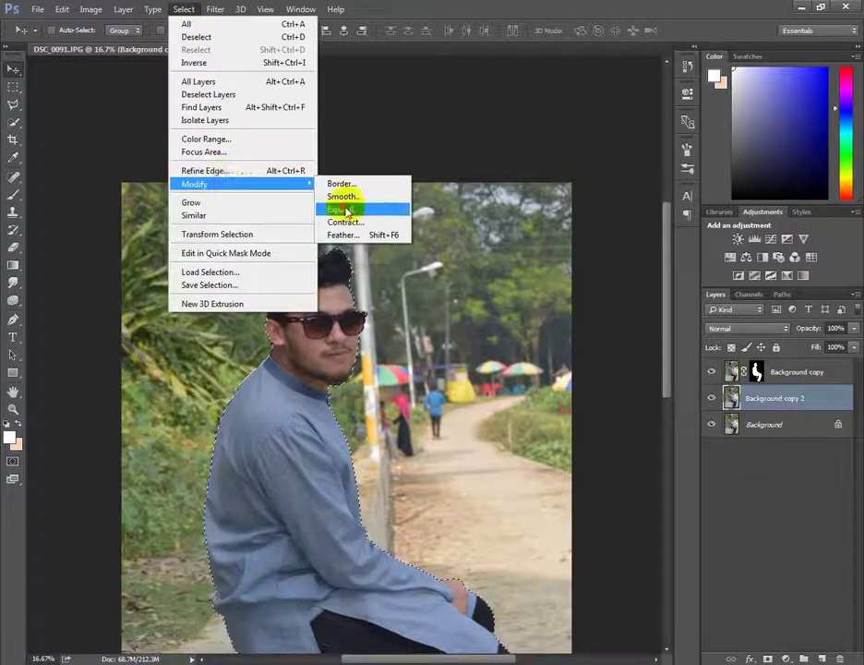
left_click(347, 210)
type("15")
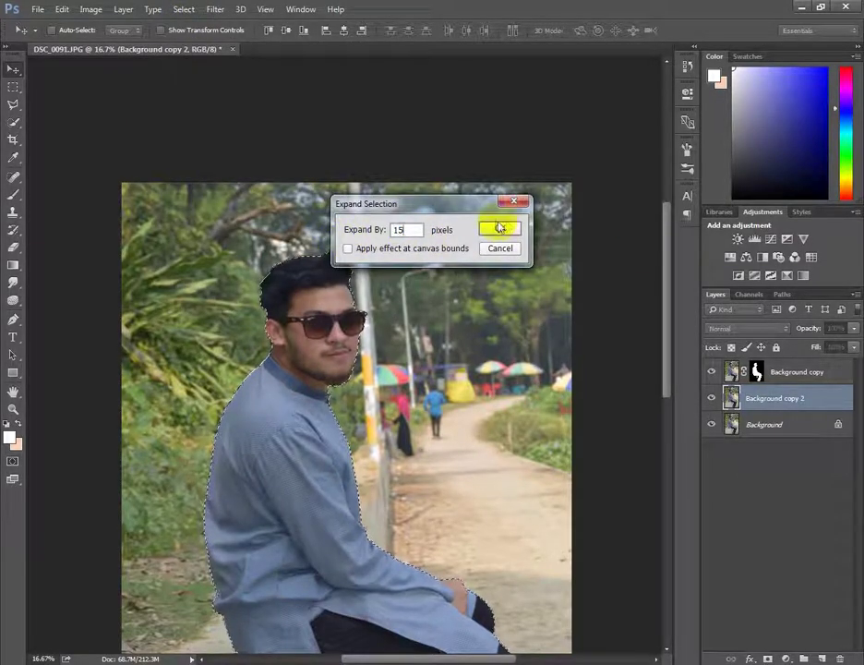
left_click(499, 228)
left_click(37, 10)
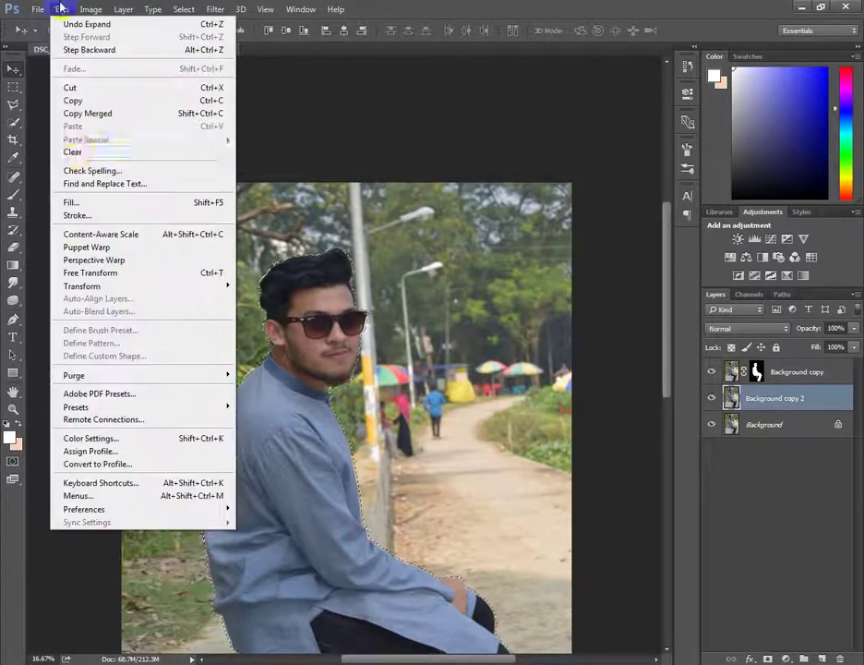
Content-aware fill the man's area on Background copy 2, check it, and deselect
left_click(71, 201)
left_click(523, 197)
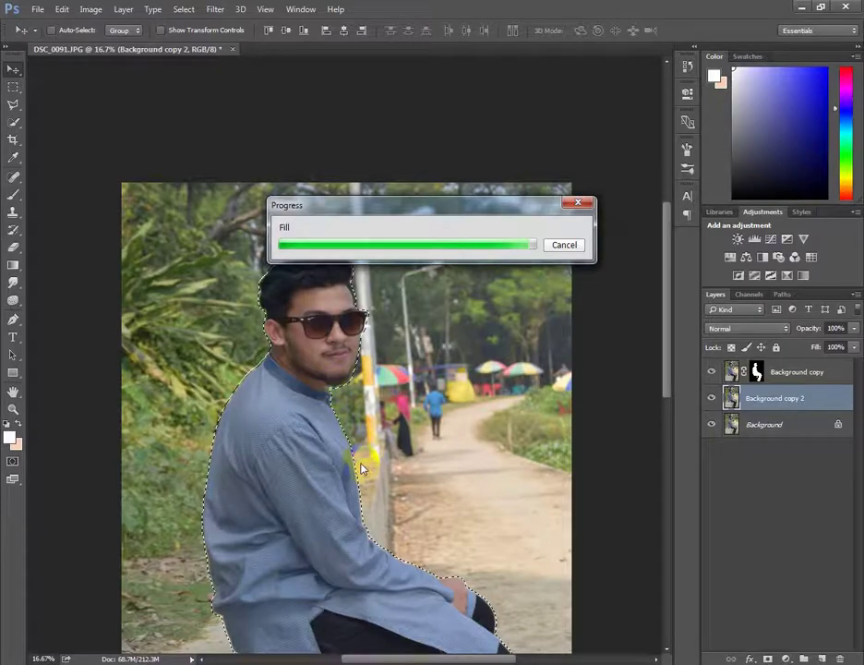
left_click(712, 373)
left_click(712, 373)
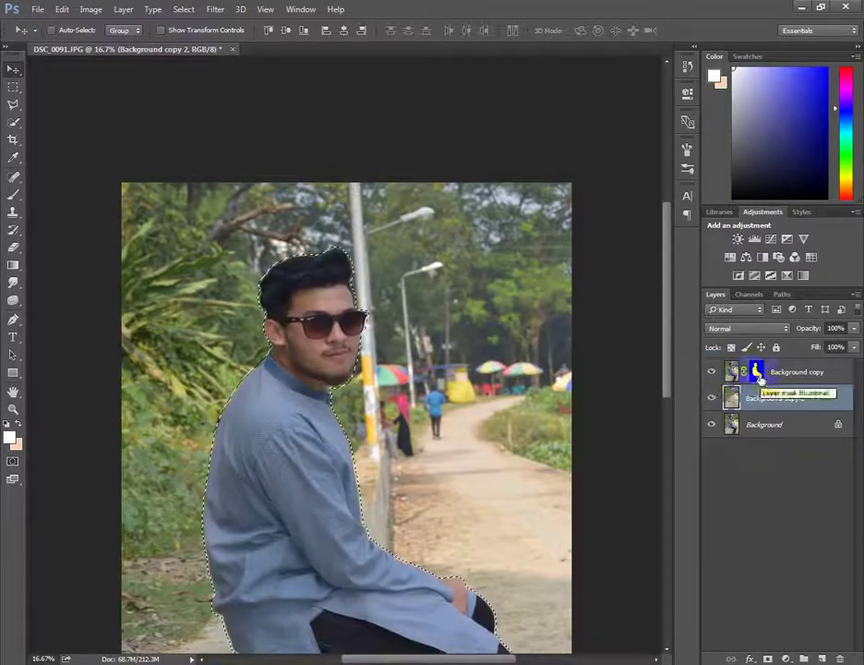
left_click(13, 86)
left_click(110, 106)
Compare the filled background with the man's layer hidden, then apply his layer mask permanently
left_click(15, 69)
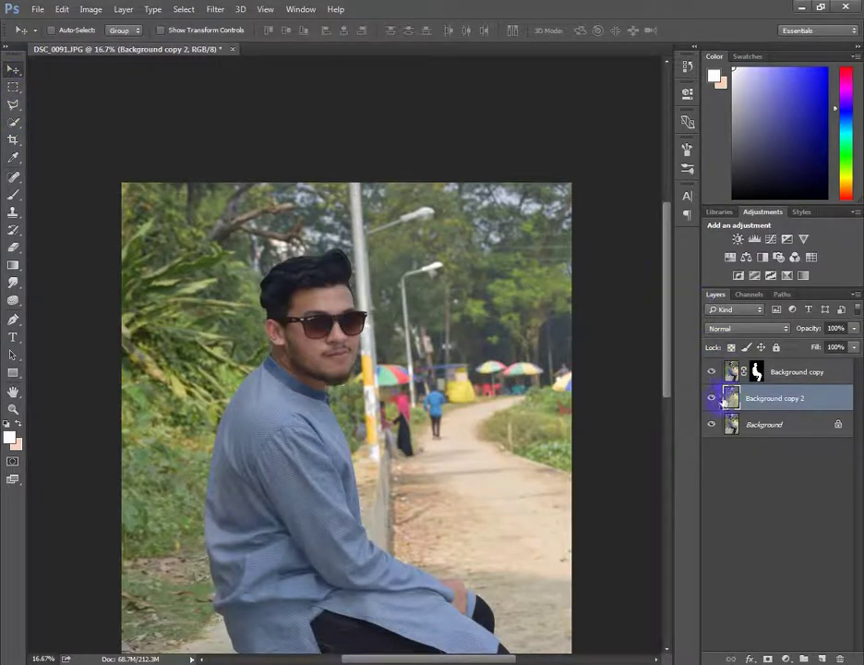
left_click(711, 372)
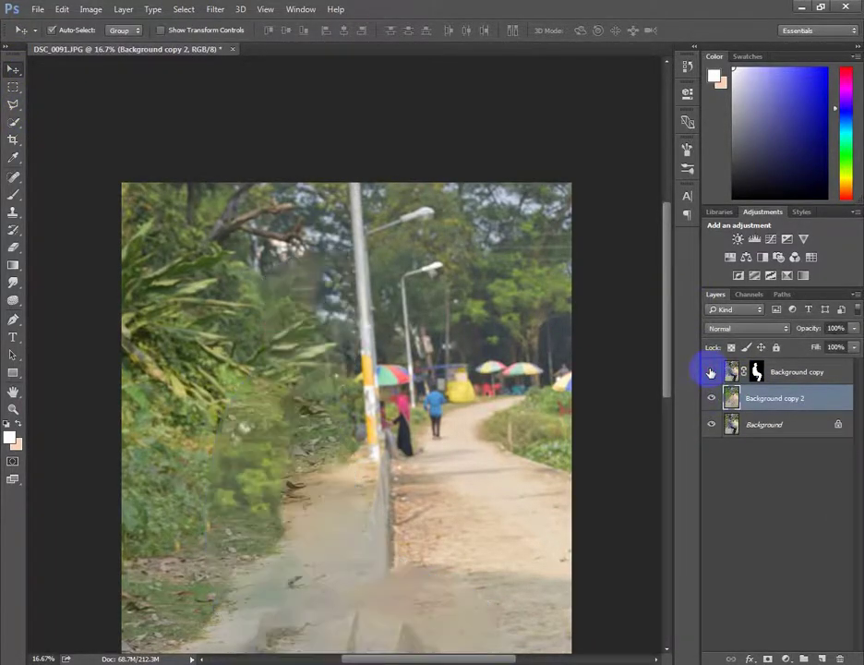
key("ctrl+minus")
key("ctrl+minus")
left_click(711, 372)
left_click(711, 372)
left_click(711, 372)
left_click(711, 373)
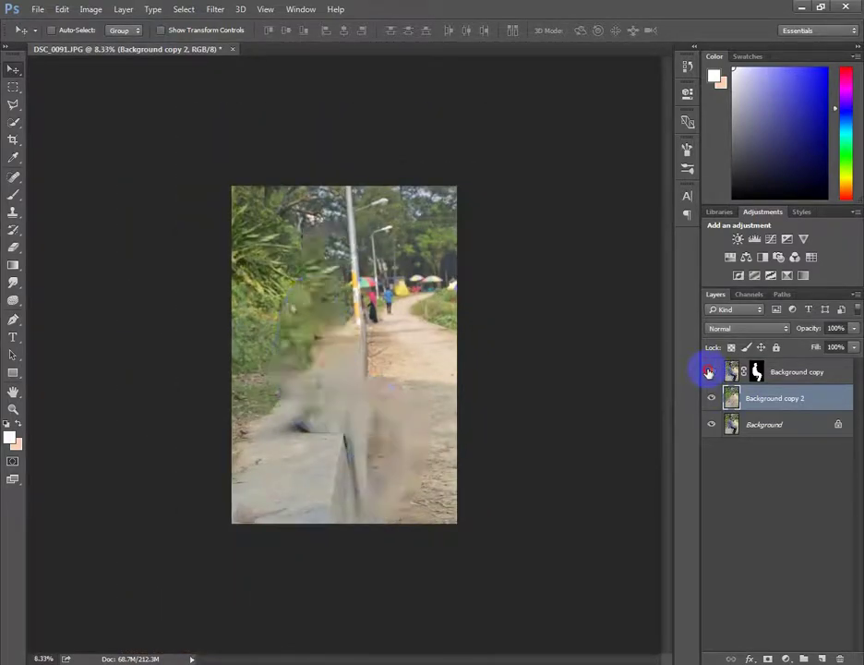
left_click(711, 372)
right_click(756, 372)
left_click(739, 415)
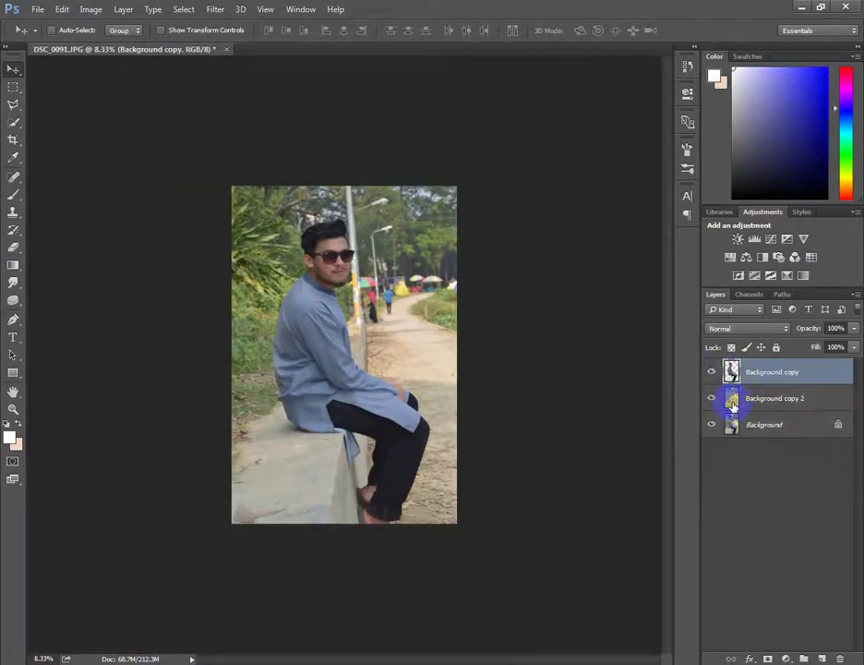
Add a Channel Mixer adjustment layer, then delete it
left_click(779, 656)
left_click(785, 552)
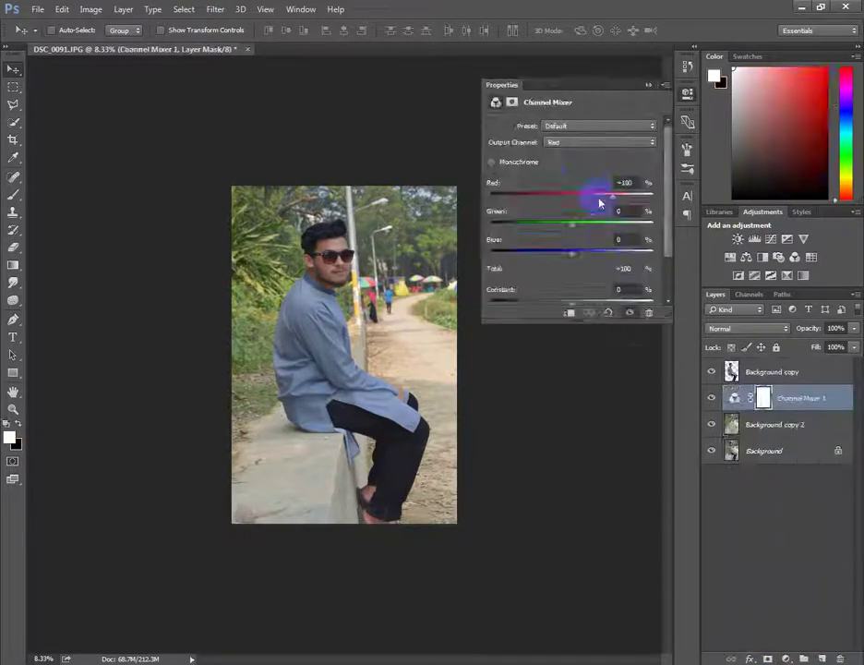
left_click(649, 312)
left_click(423, 252)
Add a Color Lookup adjustment layer using the Cobalt-Carmine abstract profile
left_click(785, 658)
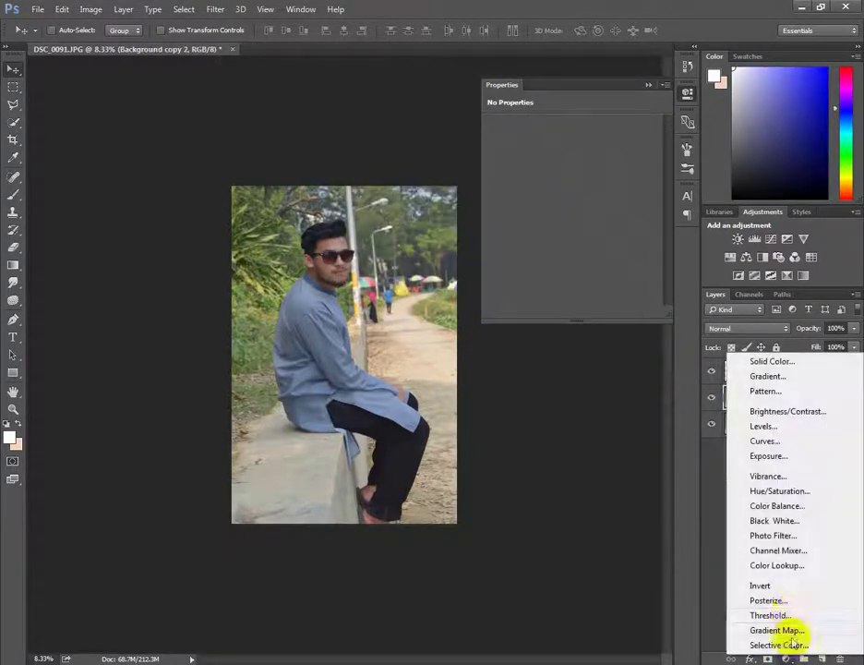
left_click(762, 567)
left_click(492, 141)
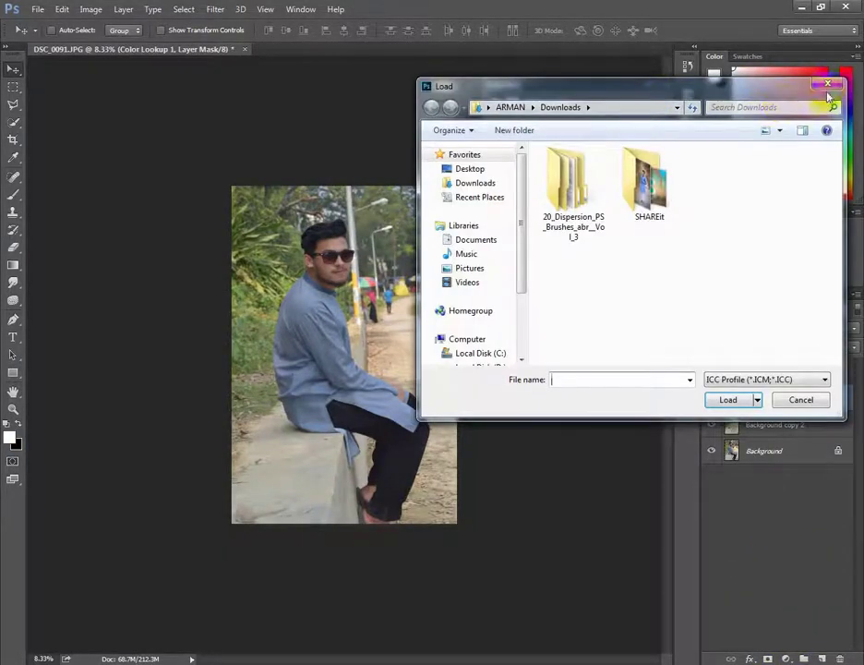
key("Escape")
scroll(555, 140, "down", 1)
scroll(555, 140, "down", 1)
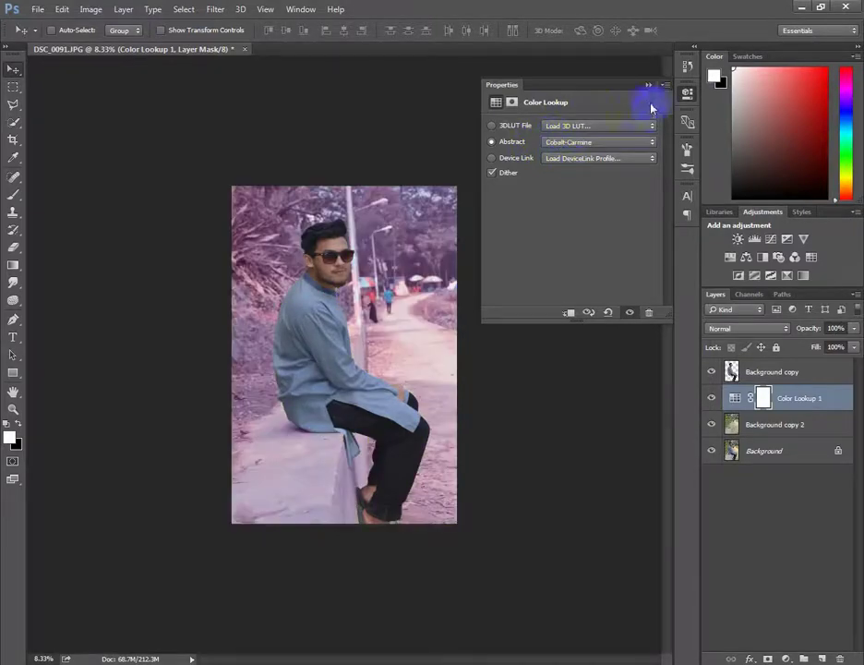
left_click(650, 84)
key("ctrl+plus")
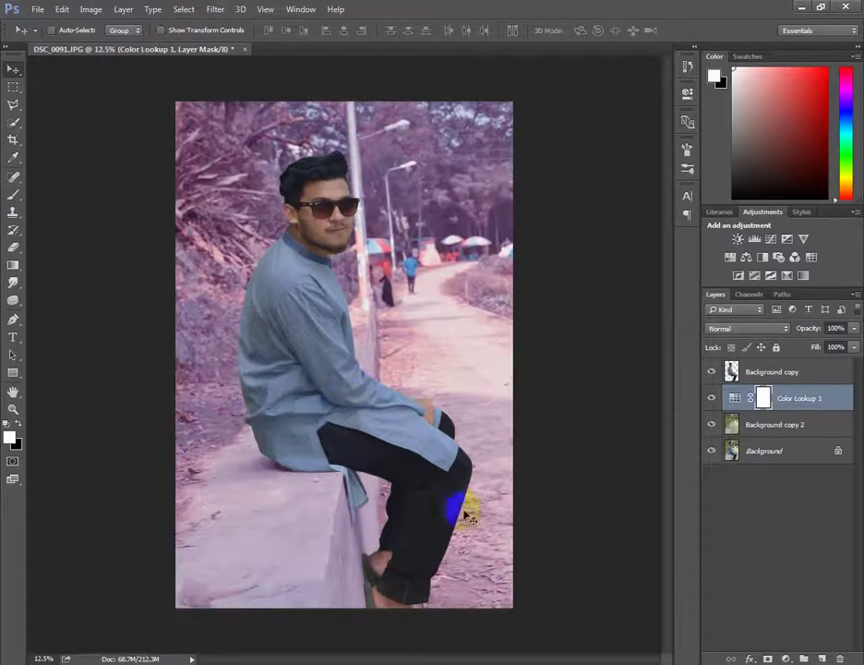
left_click(801, 406)
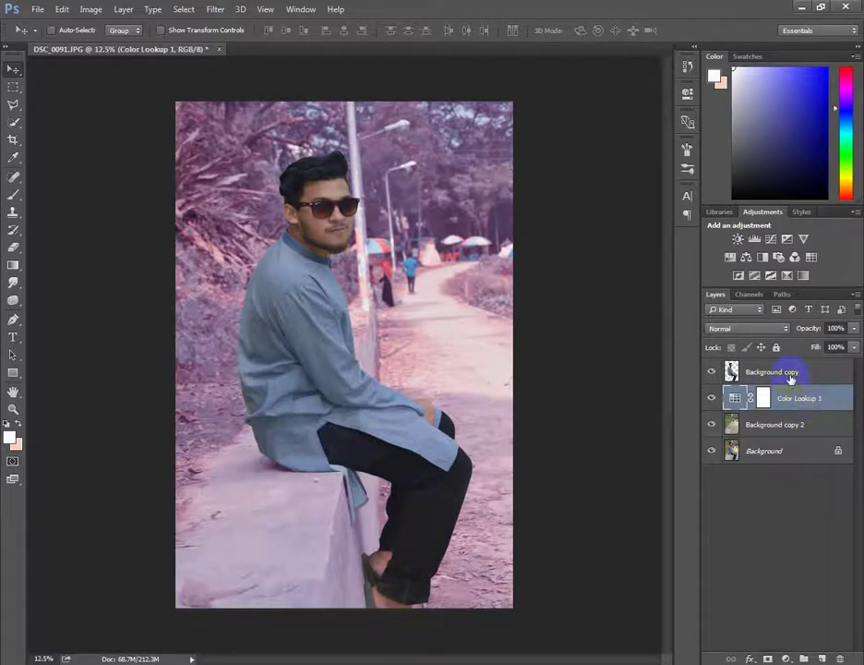
Open the pink forest image resize-img.jpg
key("ctrl+o")
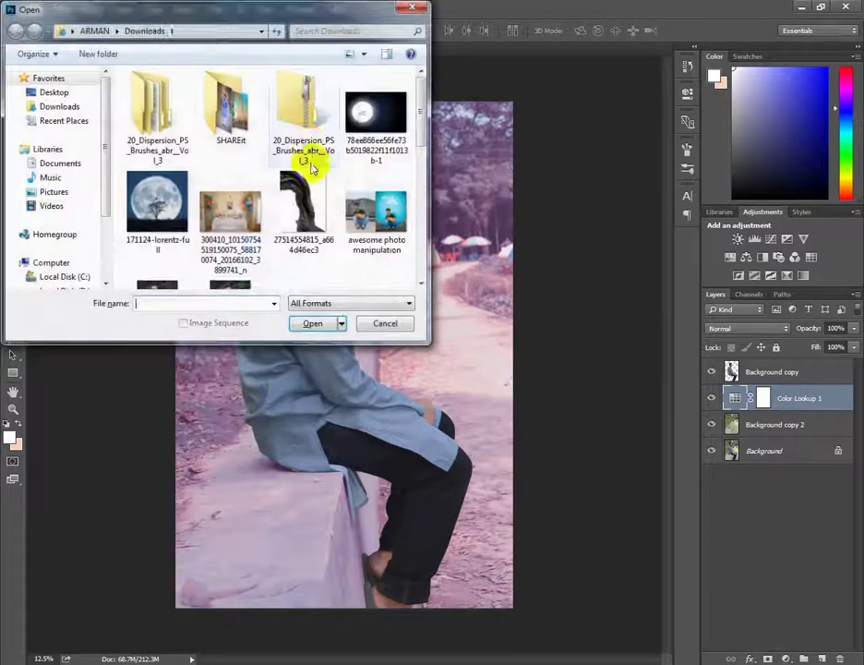
scroll(235, 206, "down", 3)
left_click(132, 245)
left_click(312, 323)
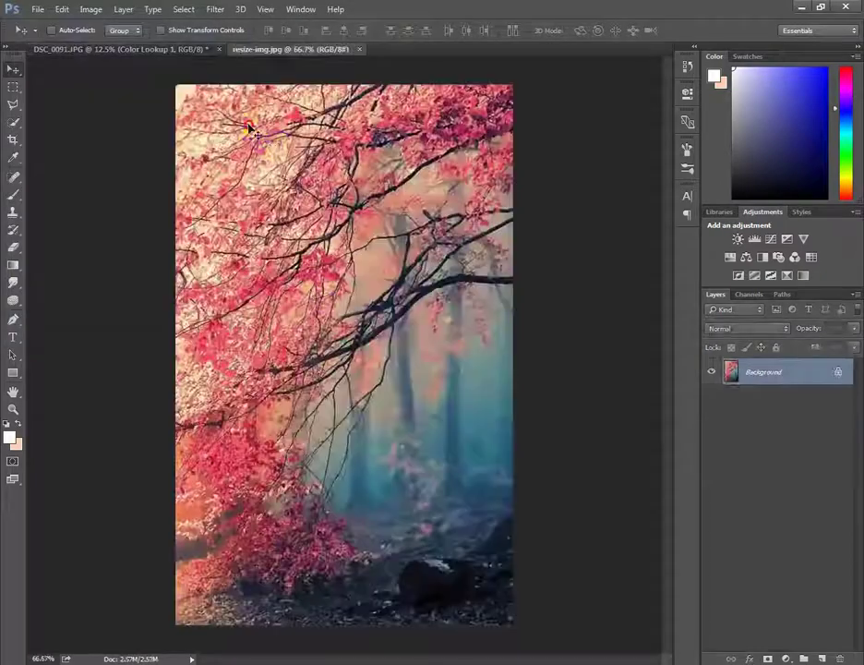
Drag the forest into DSC_0091 and scale it to cover the upper canvas
mouse_move(246, 127)
left_mouse_down()
mouse_move(217, 164)
mouse_move(514, 477)
mouse_move(505, 498)
left_mouse_up()
key("ctrl+t")
key("Return")
mouse_move(505, 457)
left_mouse_down()
mouse_move(477, 416)
mouse_move(480, 449)
left_mouse_up()
key("ctrl+t")
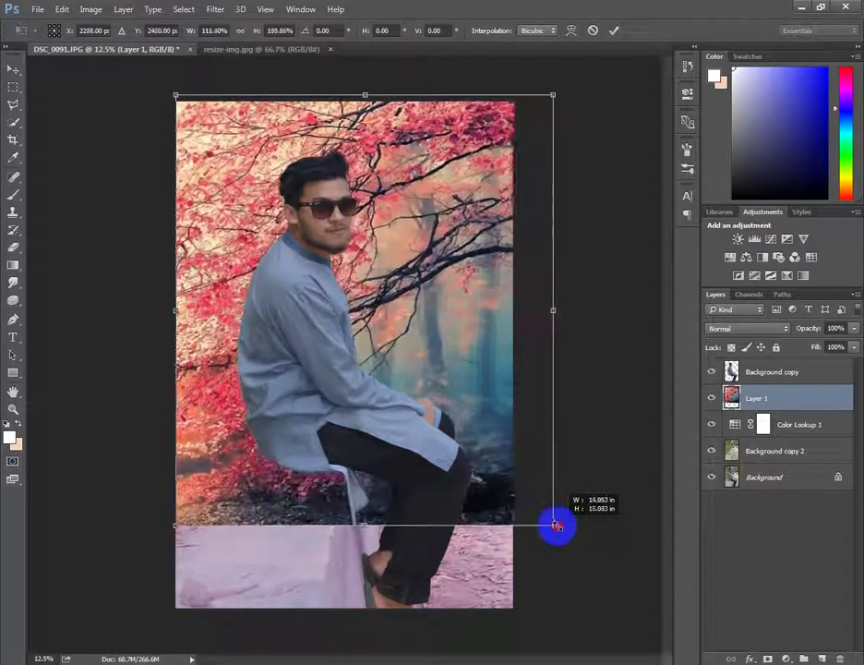
left_click_drag(517, 484, 505, 439)
key("Return")
Try a Gaussian Blur on the forest layer, then cancel it
left_click(216, 9)
mouse_move(223, 159)
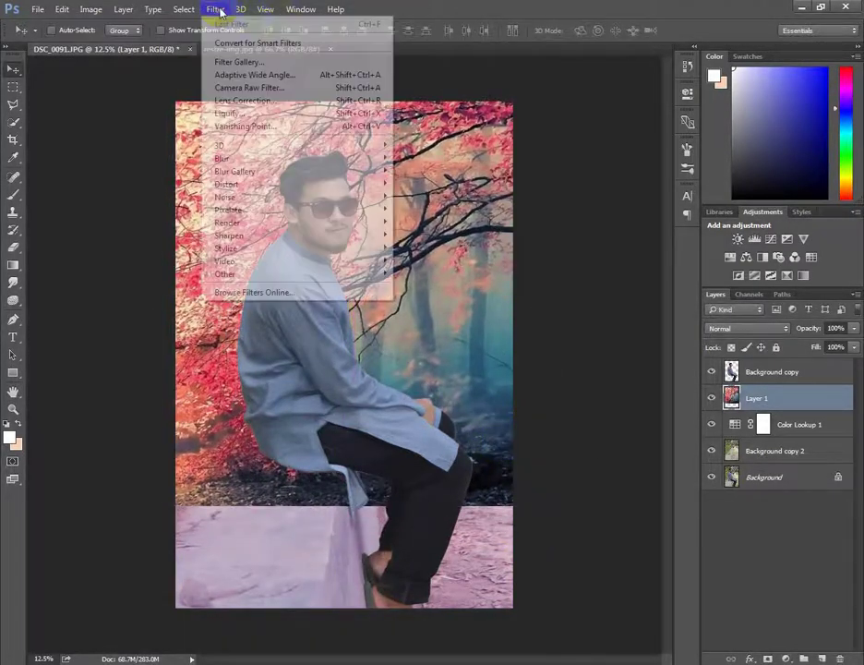
left_click(427, 209)
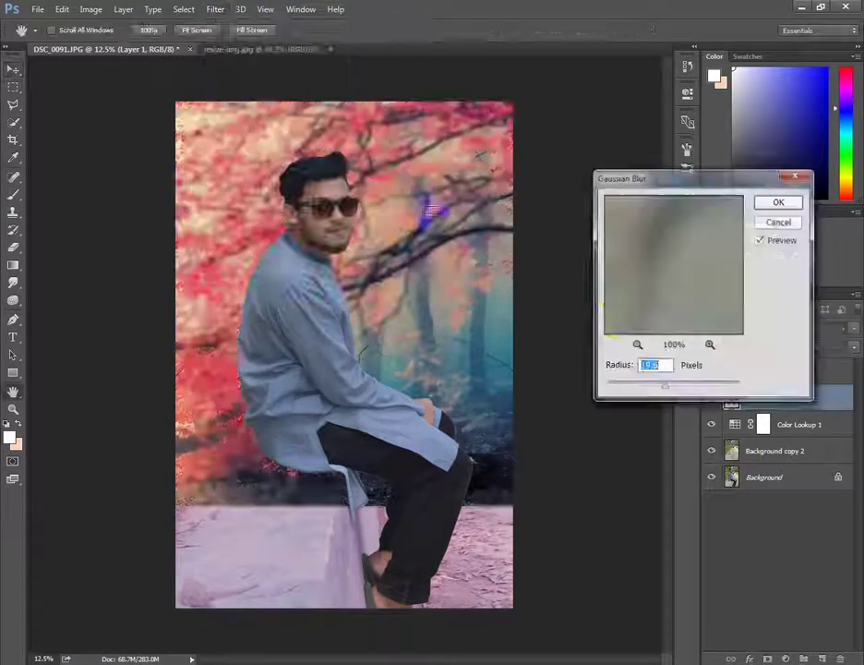
left_click_drag(653, 391, 671, 392)
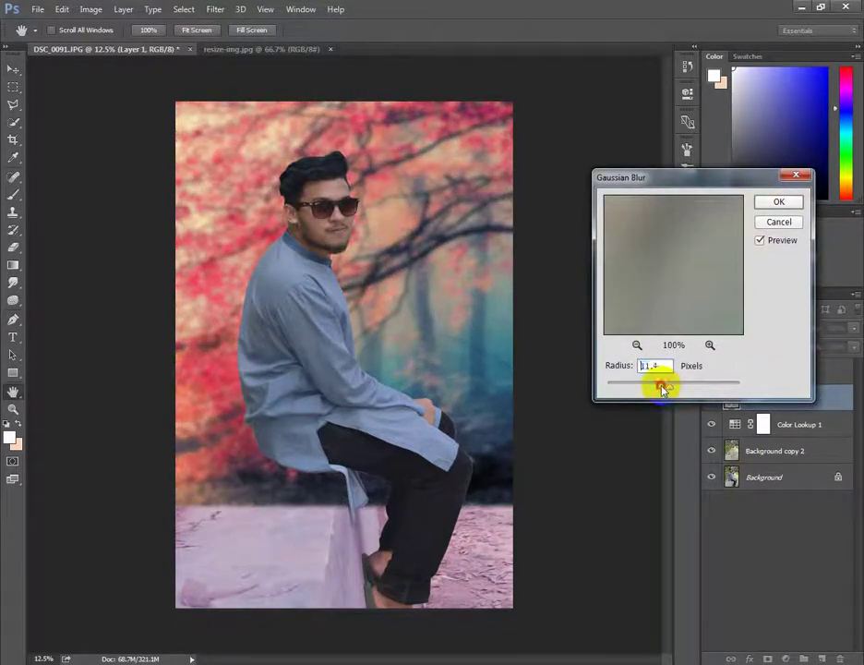
left_click(779, 221)
Mask Layer 1 and draw gradients fading the forest's lower edge into the ground around the rock
left_click(768, 658)
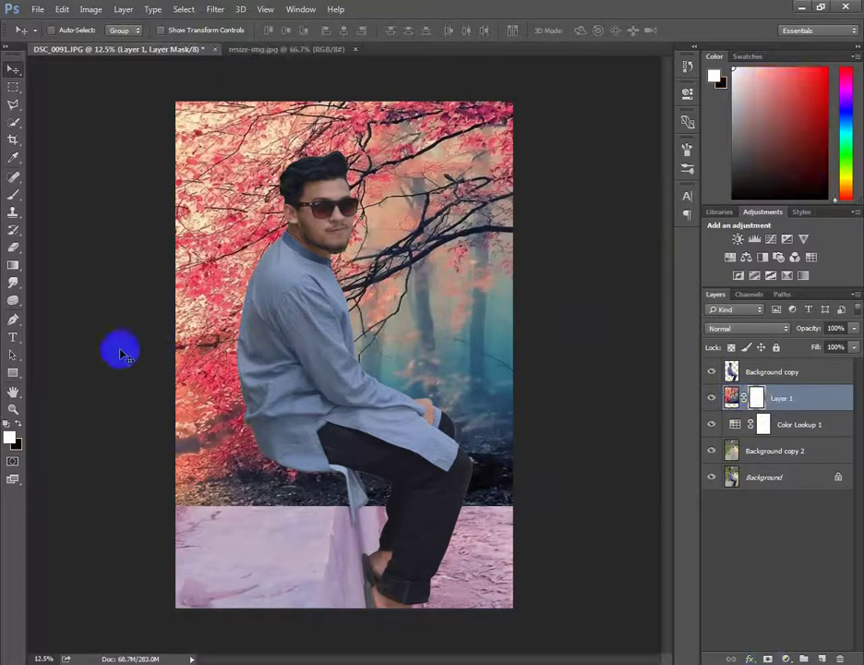
left_click(12, 265)
left_click_drag(347, 558, 383, 579)
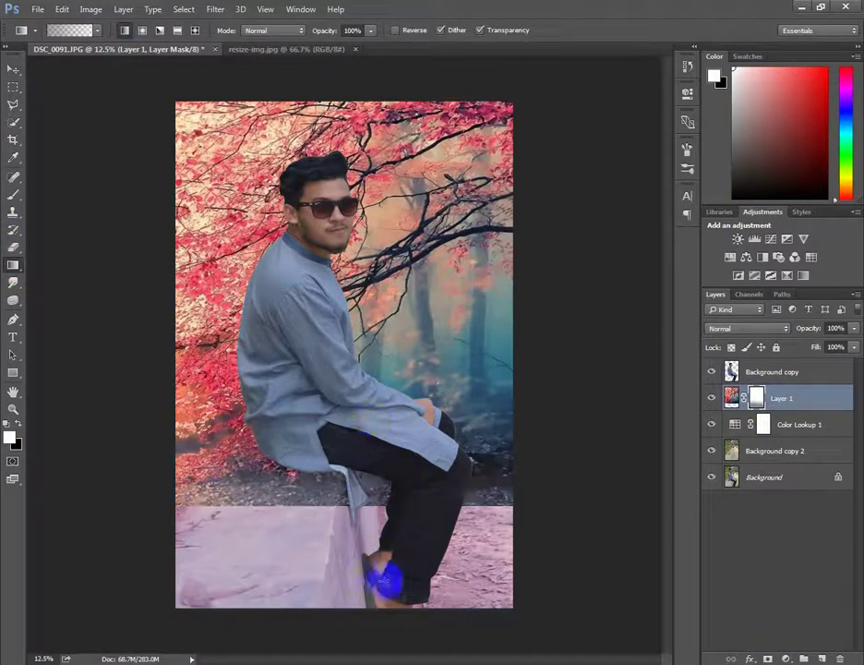
left_click_drag(383, 442, 342, 535)
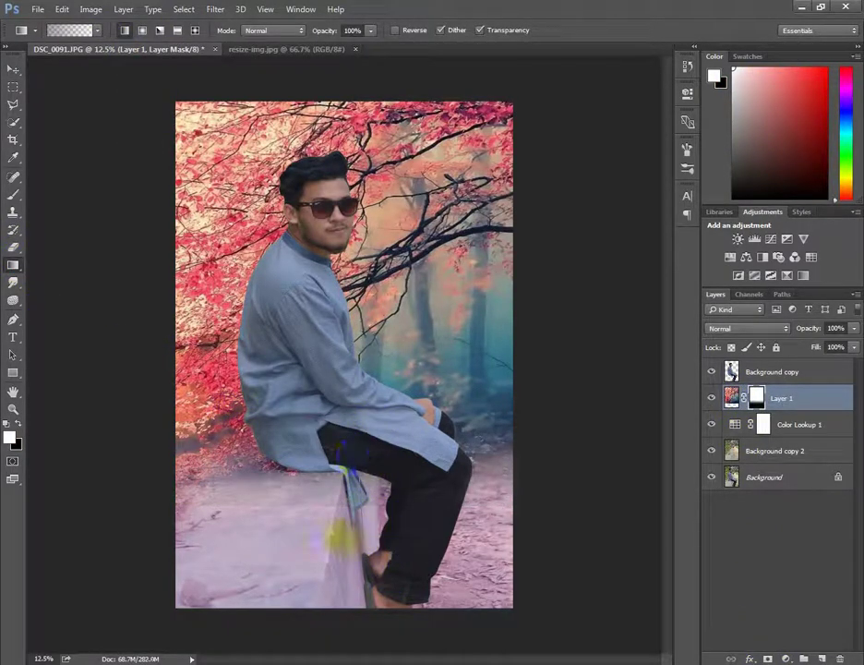
left_click_drag(261, 511, 201, 399)
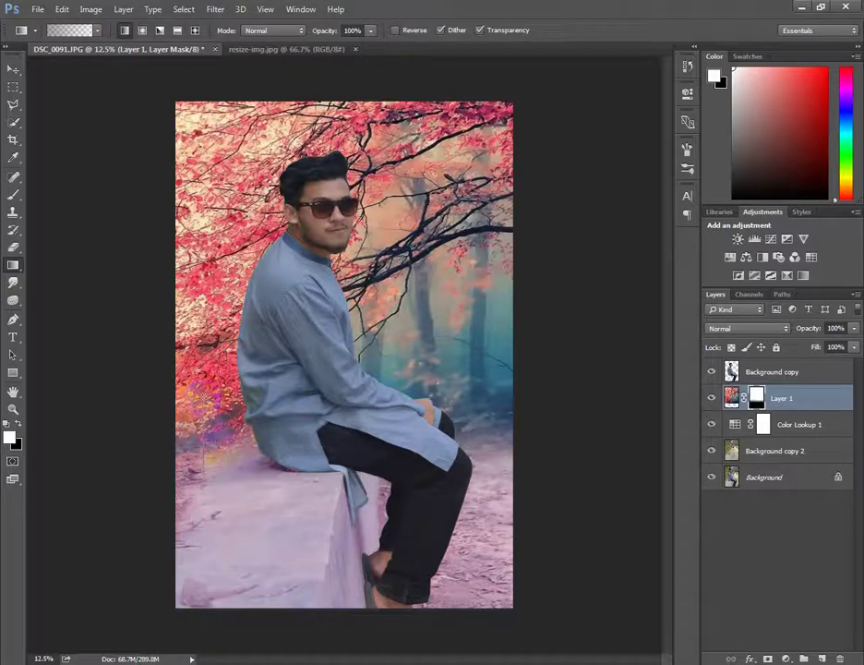
left_click_drag(241, 473, 249, 503)
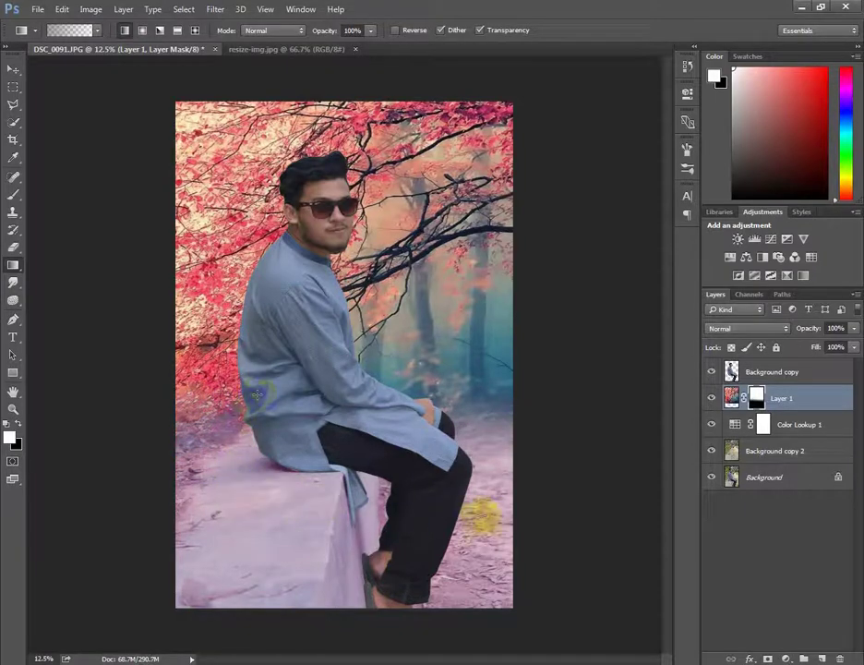
Apply a strong Gaussian Blur to the forest pixels on Layer 1
left_click(13, 69)
left_click(216, 10)
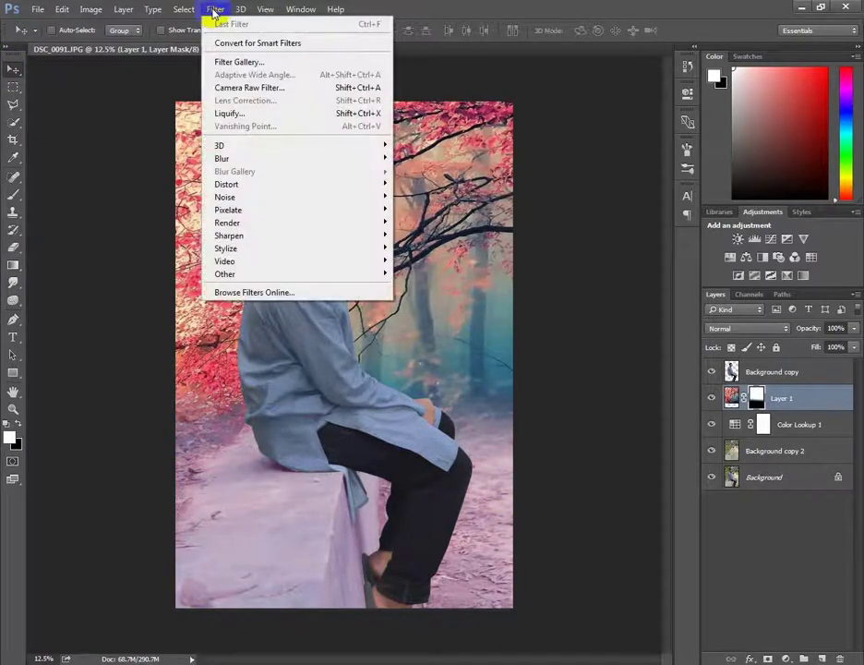
key("Escape")
key("ctrl+2")
left_click(215, 9)
mouse_move(222, 158)
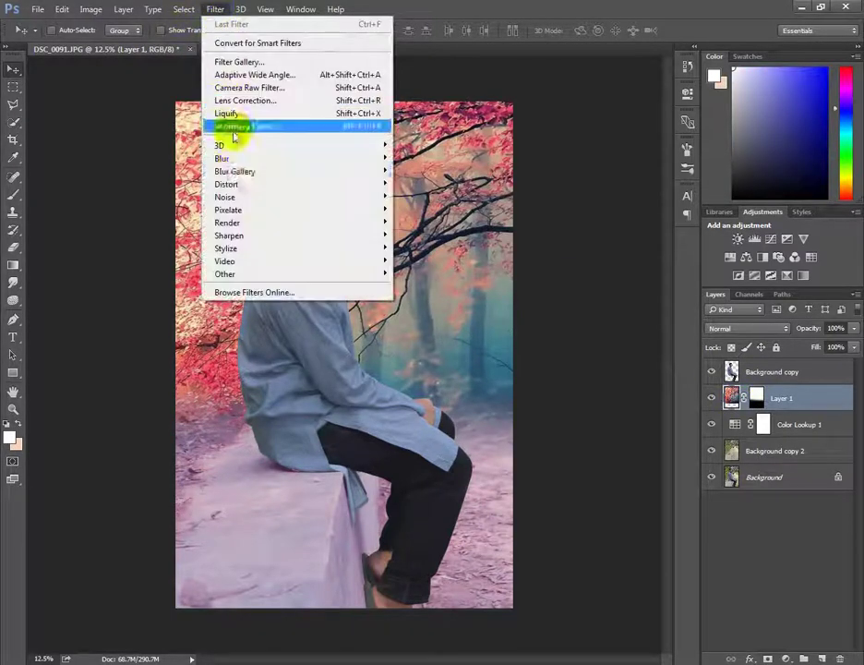
left_click(429, 209)
left_click_drag(643, 381, 676, 386)
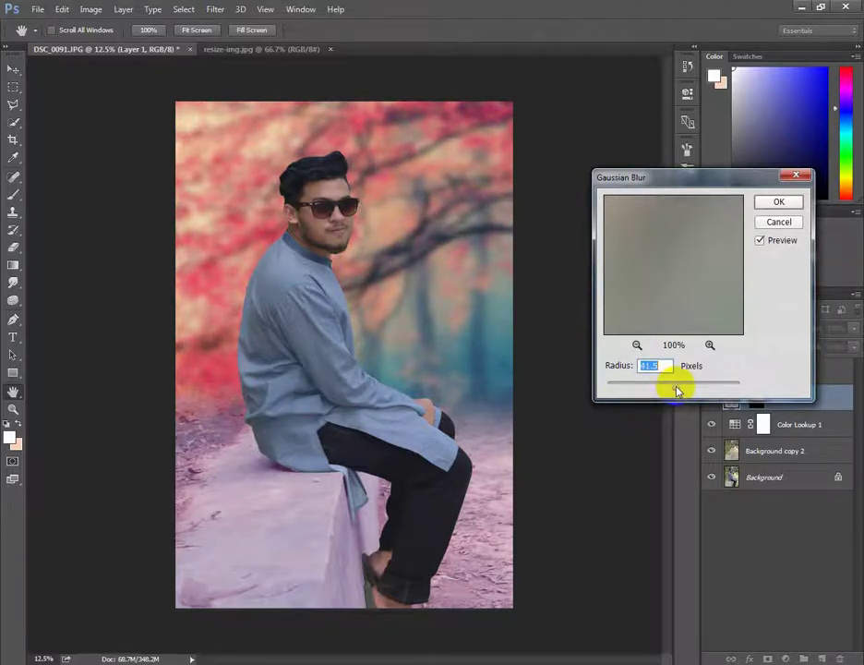
left_click(767, 200)
key("v")
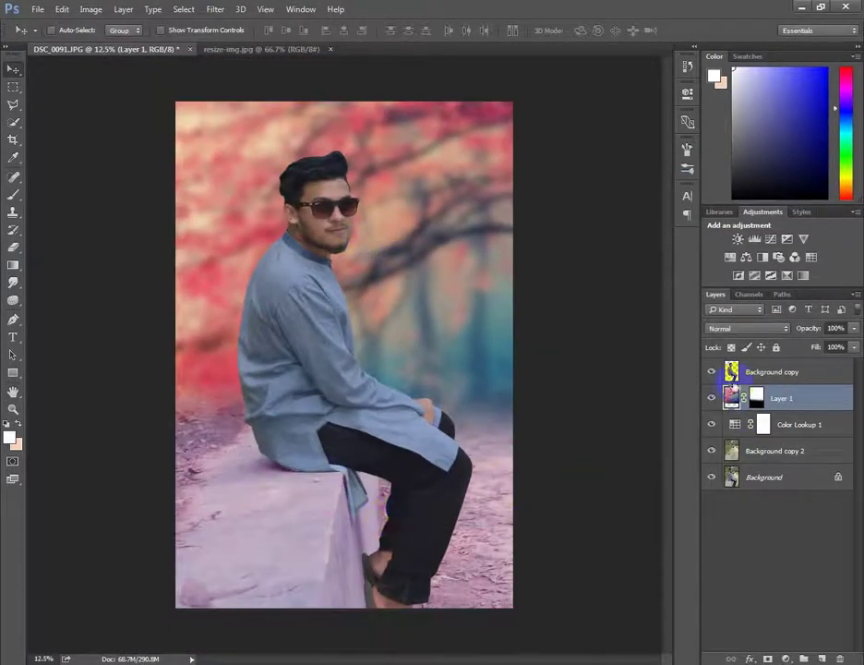
Give Background copy 2 Camera Raw Whites +11, Blacks -8, Clarity +5 and more Vibrance
left_click(732, 451)
left_click_drag(734, 451, 733, 448)
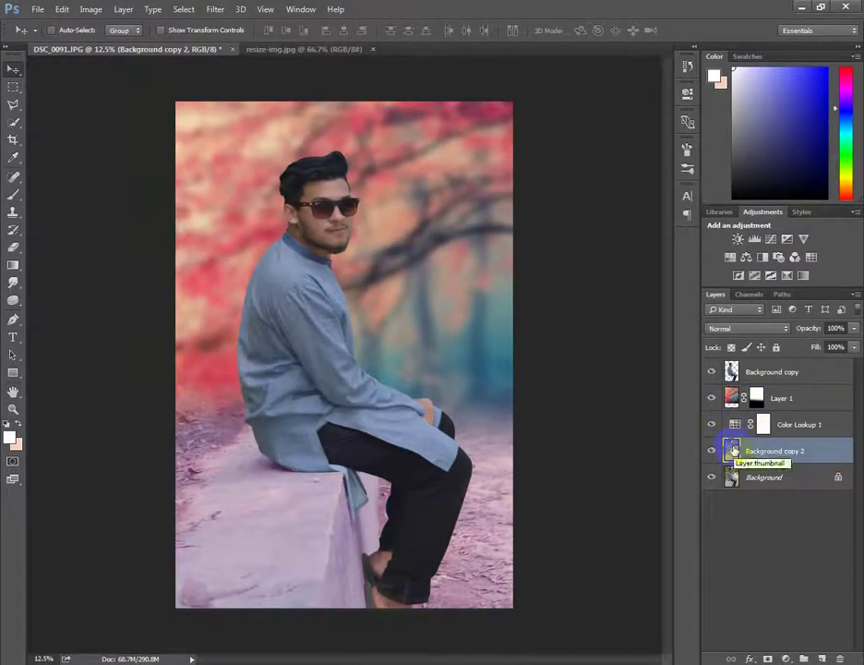
left_click(732, 451)
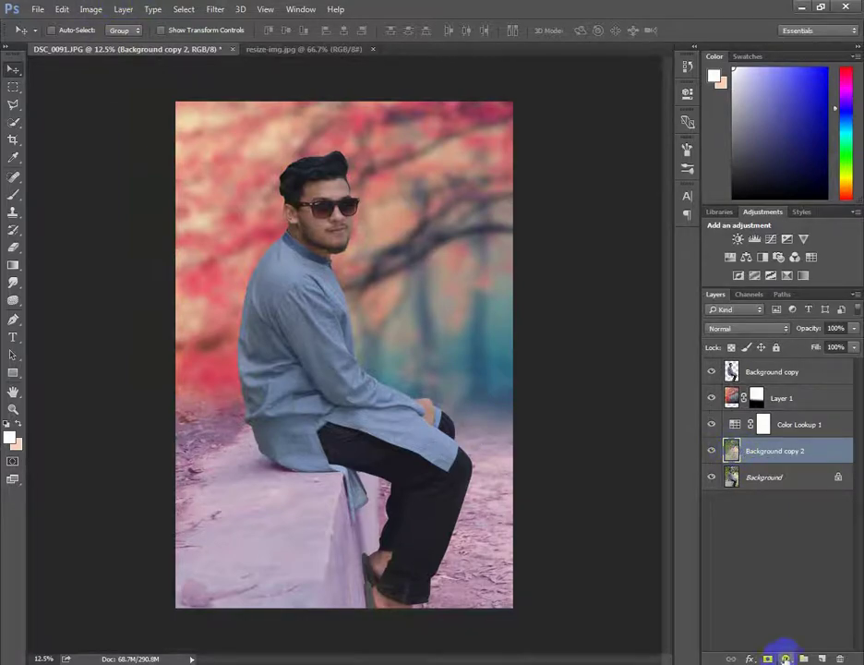
left_click(215, 9)
left_click(227, 85)
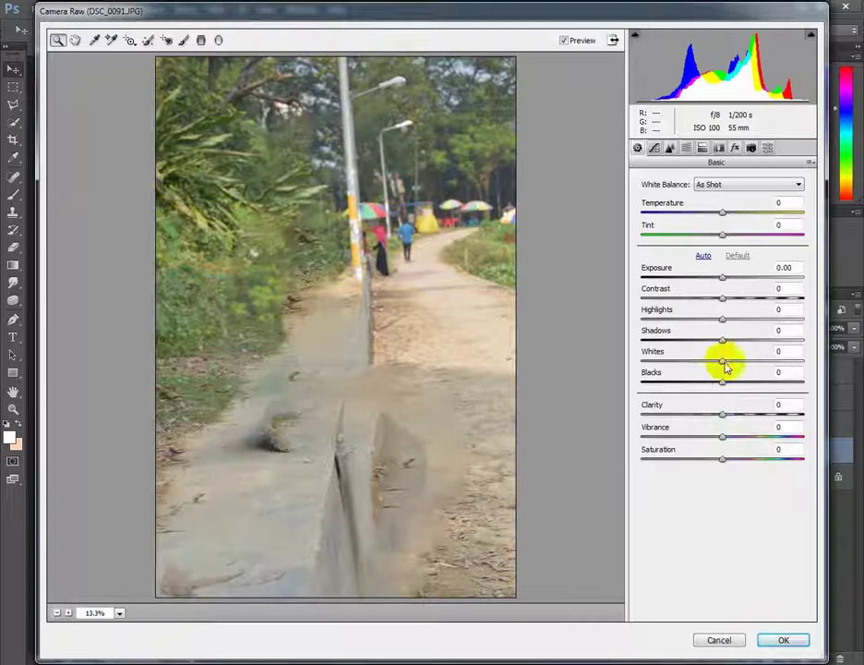
mouse_move(722, 361)
left_mouse_down()
mouse_move(731, 361)
mouse_move(716, 381)
left_mouse_up()
left_click_drag(723, 431, 739, 440)
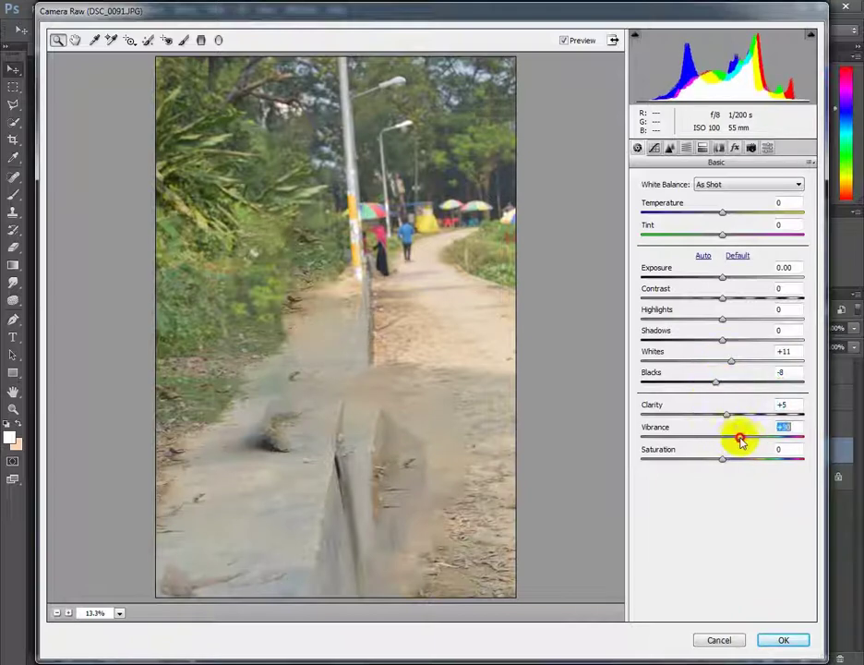
left_click(783, 640)
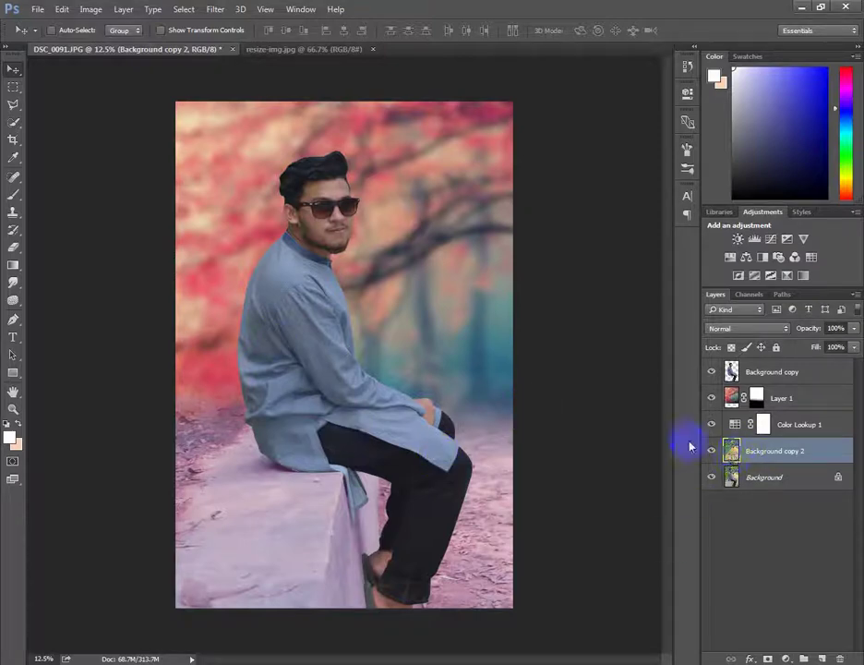
Start a Tilt-Shift blur and move its sharp focus band down onto the rock
left_click(215, 9)
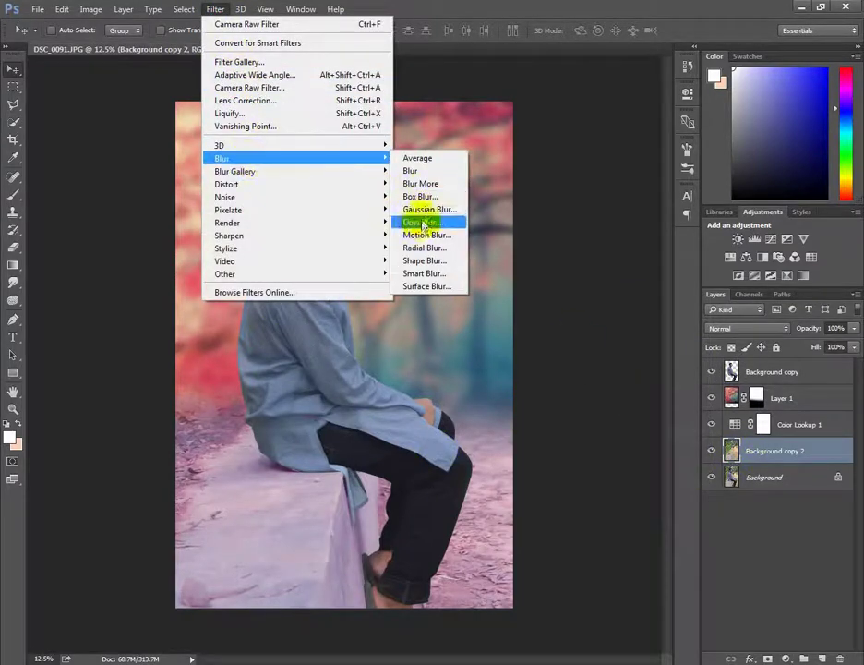
left_click(411, 196)
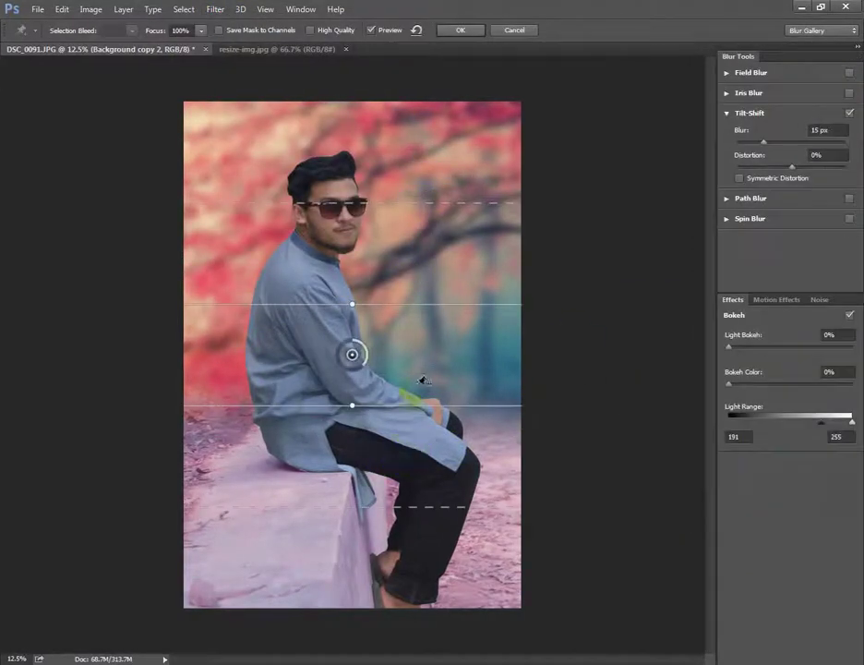
mouse_move(420, 381)
left_mouse_down()
mouse_move(380, 468)
mouse_move(374, 589)
mouse_move(402, 619)
left_mouse_up()
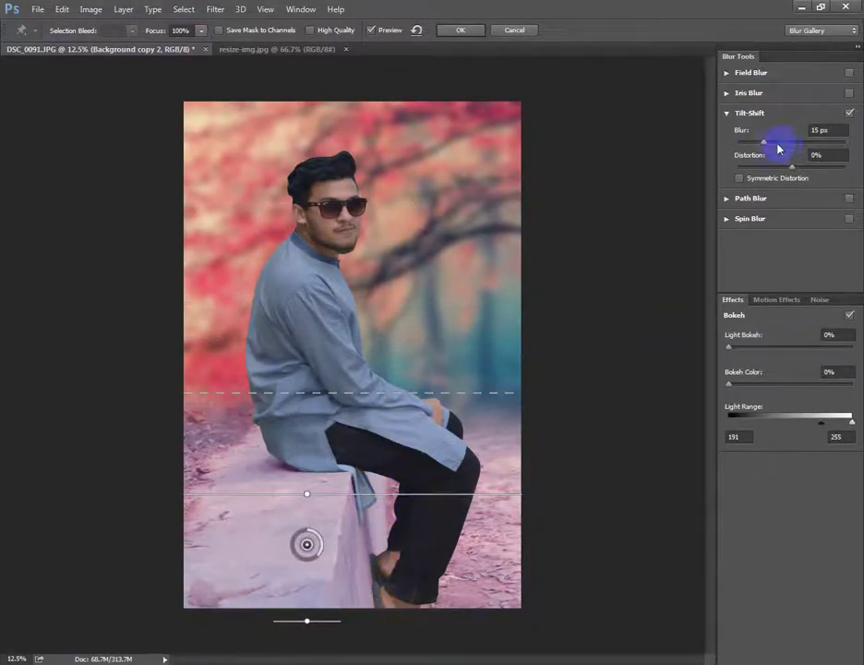
left_click(388, 484)
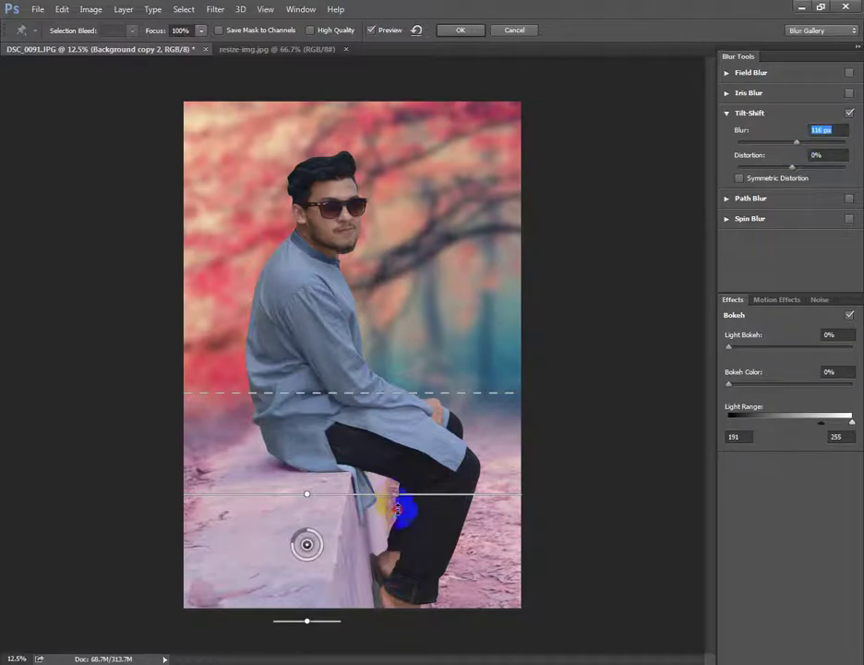
mouse_move(397, 508)
left_mouse_down()
mouse_move(428, 538)
mouse_move(440, 483)
left_mouse_up()
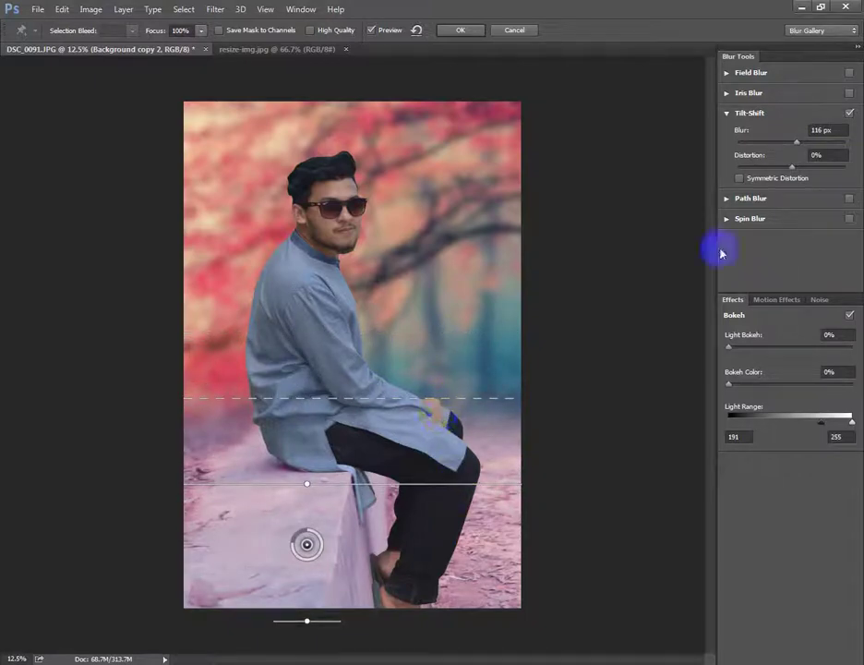
left_click_drag(415, 484, 413, 489)
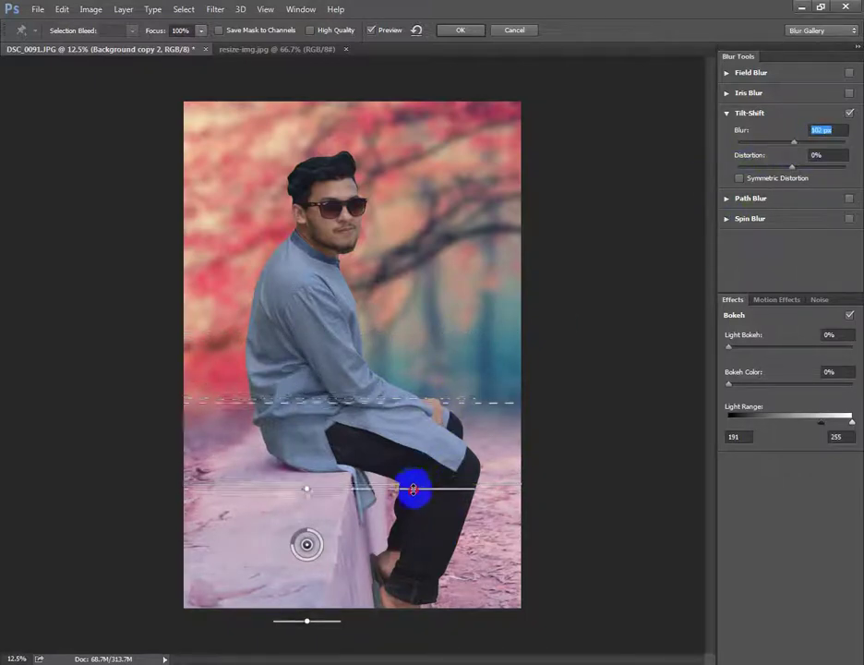
left_click(466, 27)
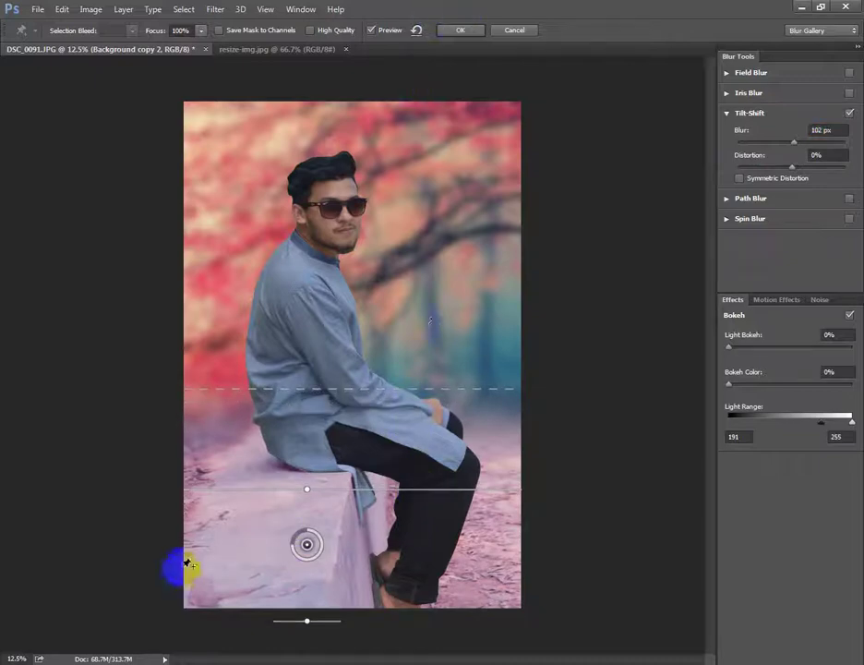
Add a lower-left pin, tilt the focus band diagonally, and apply the 102 px blur
left_click(210, 507)
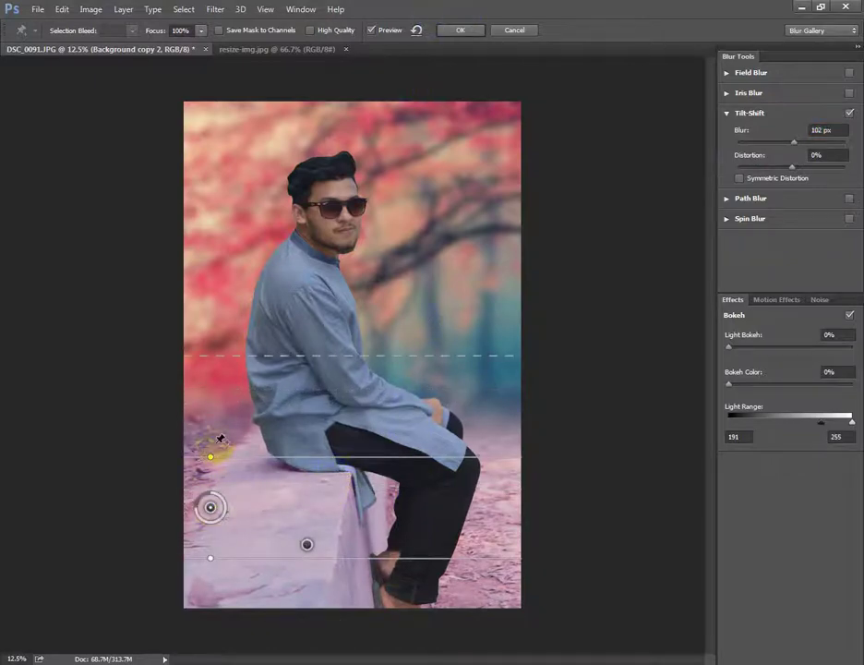
left_click_drag(207, 459, 186, 462)
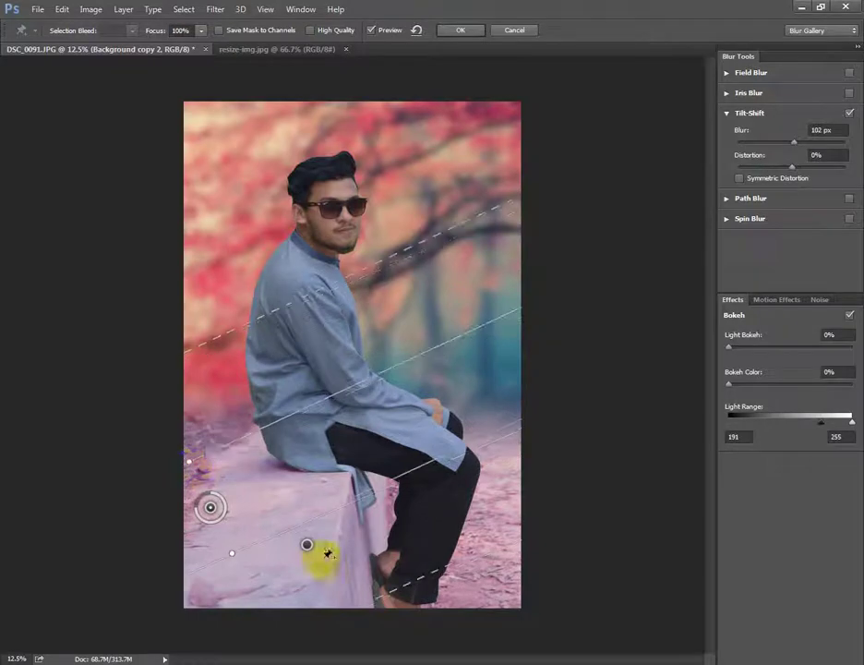
left_click_drag(267, 479, 250, 457)
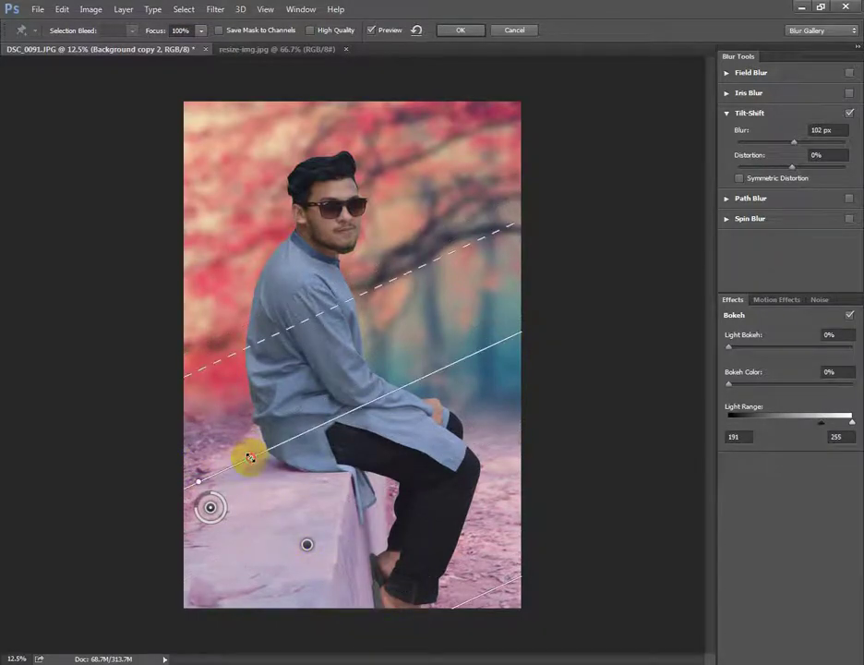
left_click(461, 29)
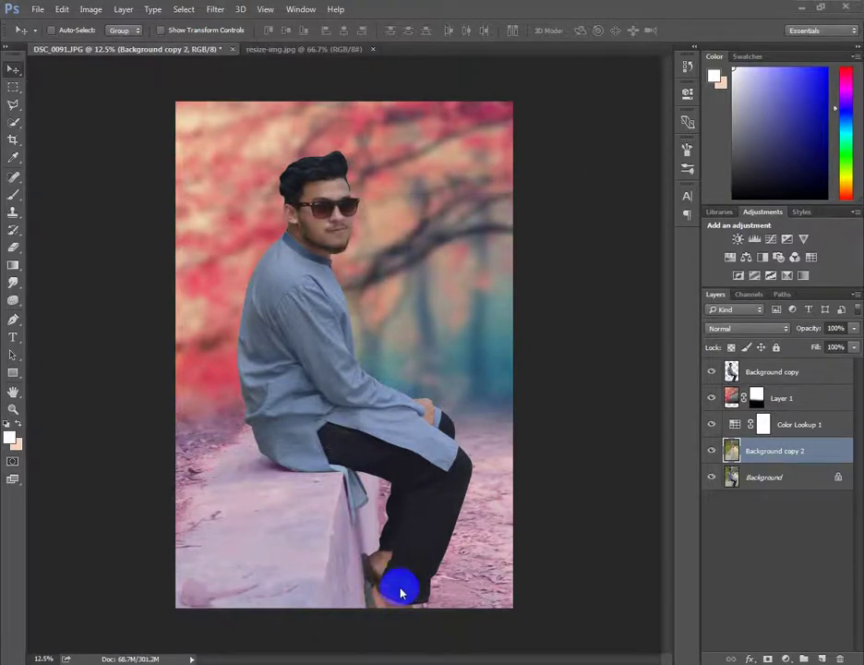
Select Color Lookup 1 with Background copy 2 and turn the pink tint back on
scroll(241, 334, "up", 2)
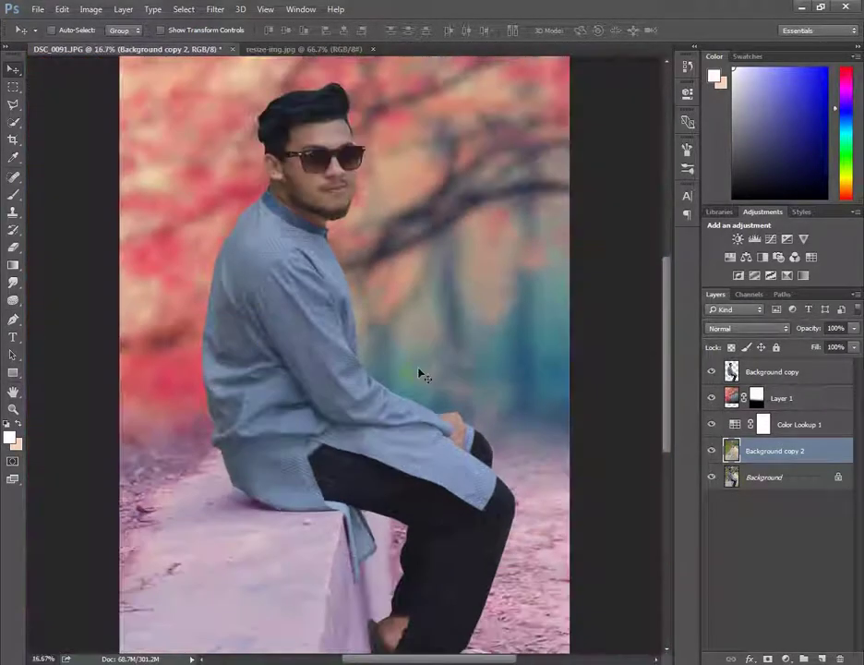
scroll(338, 365, "down", 1)
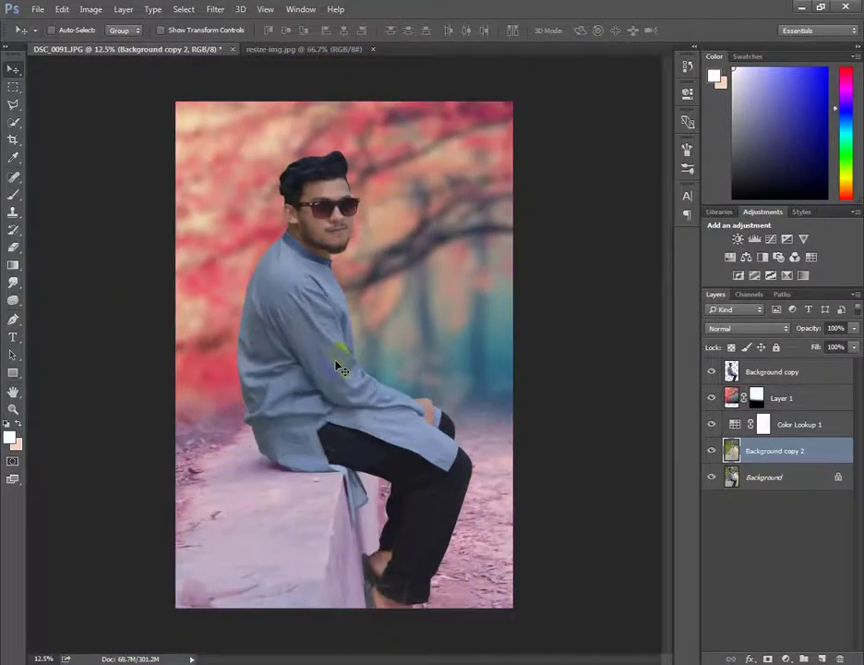
left_click(748, 427)
left_click(796, 451, "ctrl")
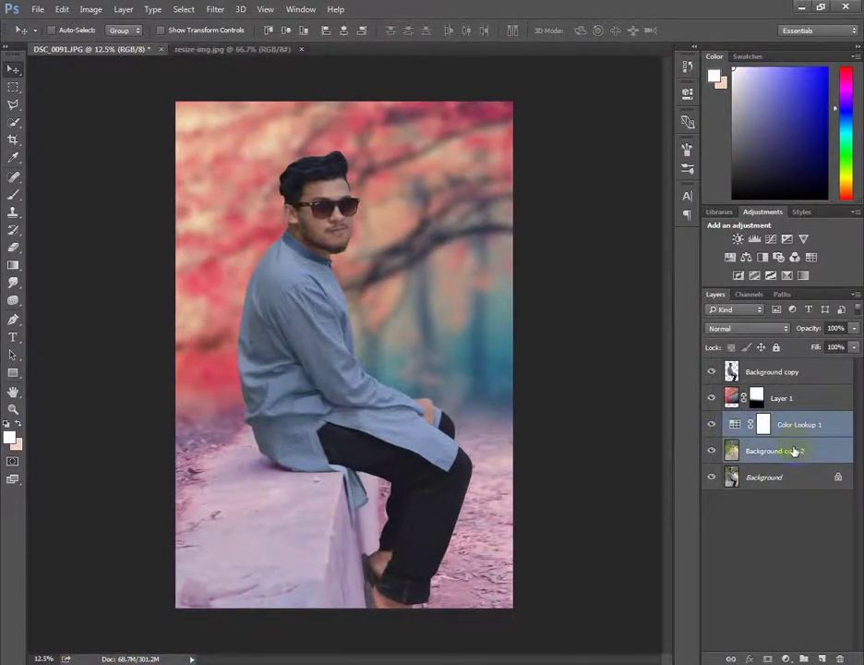
right_click(787, 449)
key("Escape")
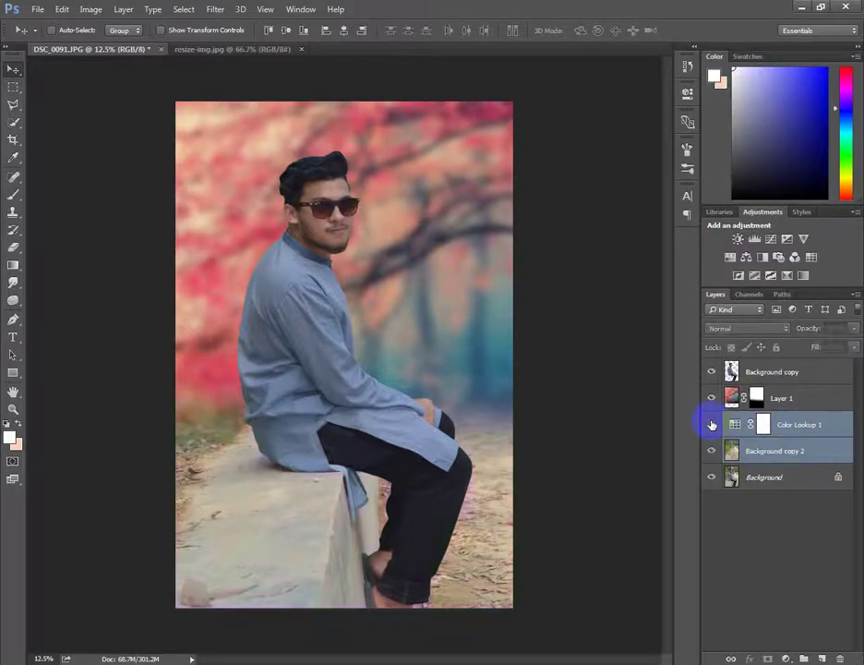
left_click(712, 424)
Merge the two selected layers and add a new empty Layer 2 on top
right_click(794, 441)
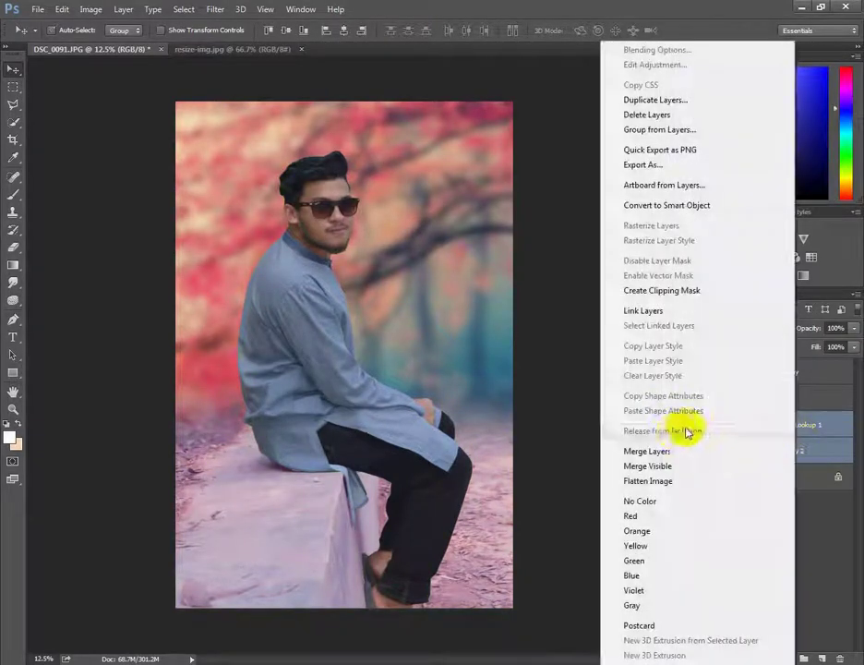
key("Escape")
key("ctrl+e")
key("alt+period")
key("ctrl+shift+alt+n")
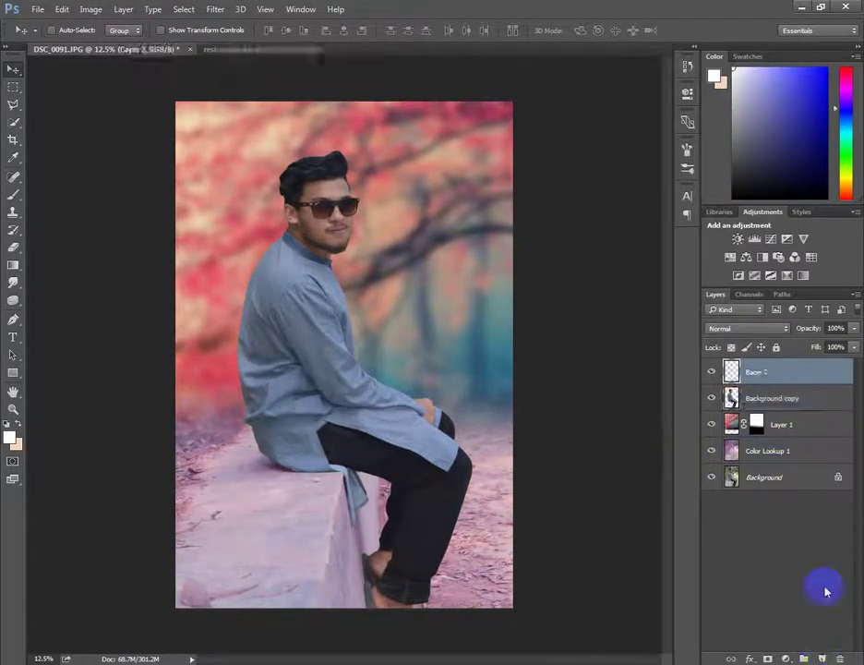
key("ctrl+plus")
key("alt+bracketleft")
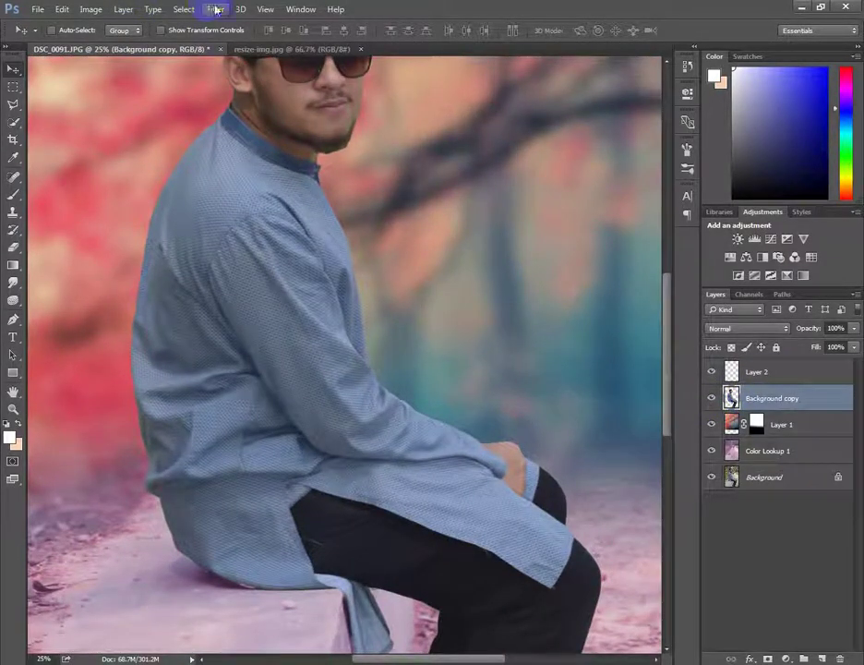
In Camera Raw, raise the man's Exposure to +0.25, Contrast to +11 and Whites to +21
left_click(215, 9)
left_click(242, 117)
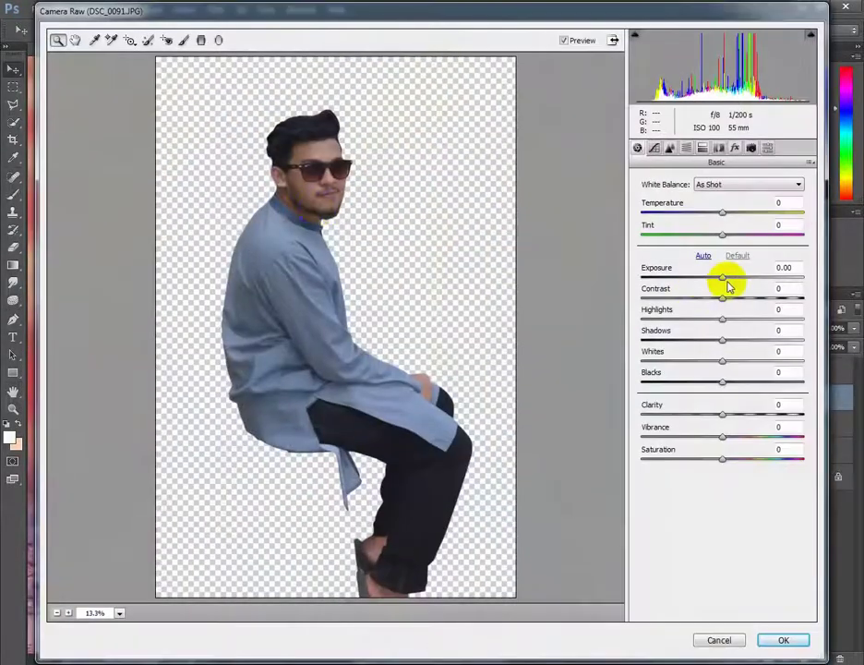
left_click_drag(722, 277, 731, 363)
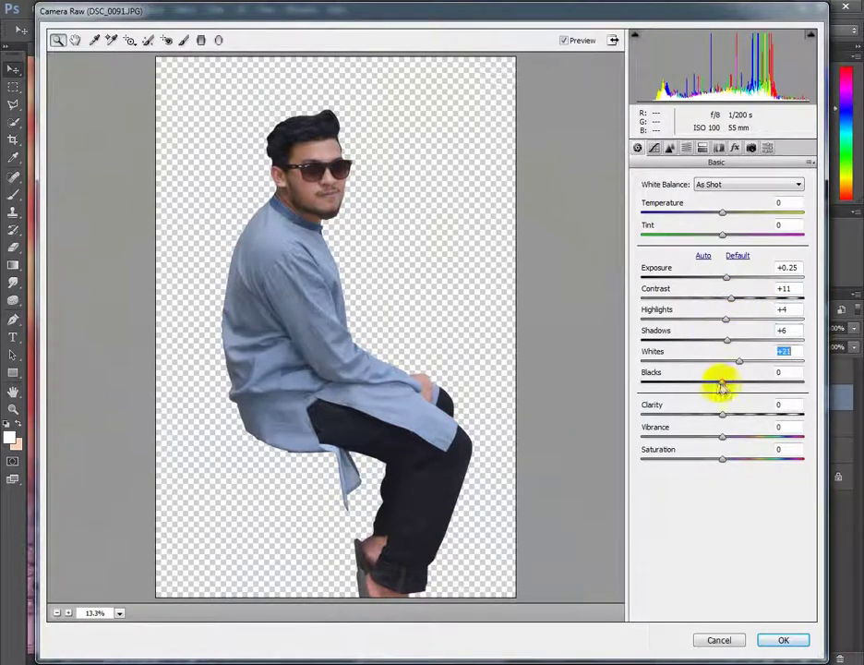
left_click(722, 382)
left_click(722, 414)
Boost Blues saturation, raise Oranges and Magentas luminance, and apply the Camera Raw grade
left_click(670, 148)
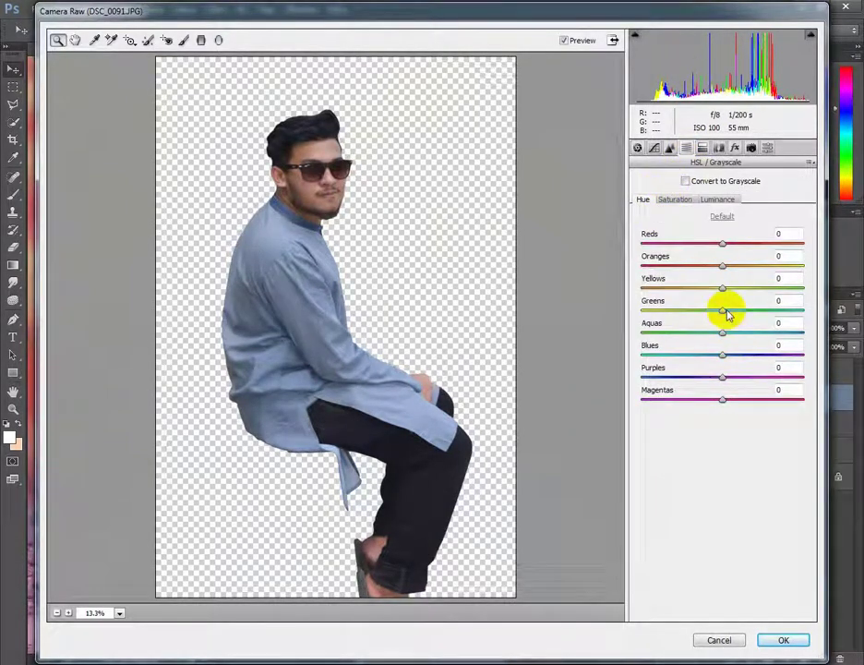
left_click(675, 200)
left_click_drag(723, 355, 780, 355)
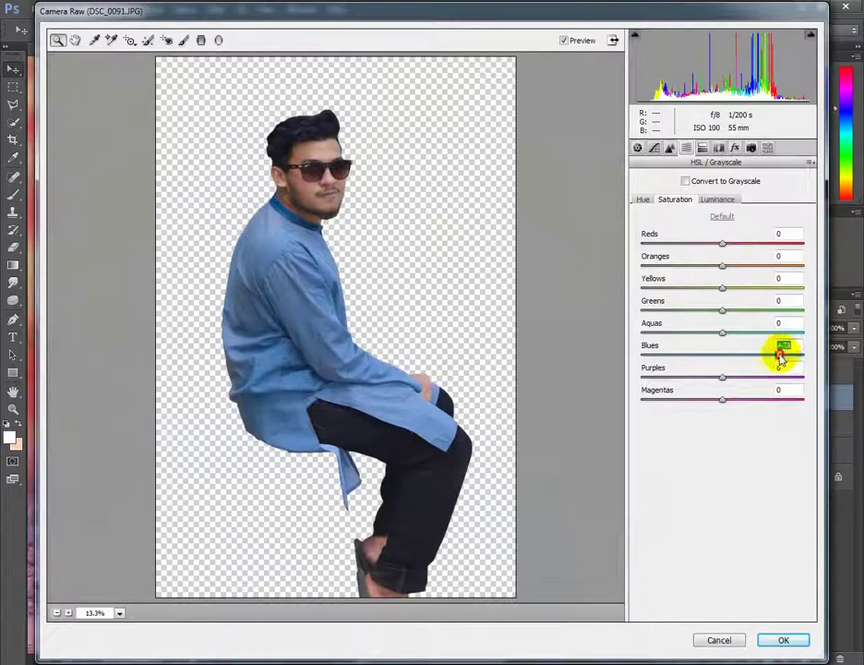
left_click(715, 200)
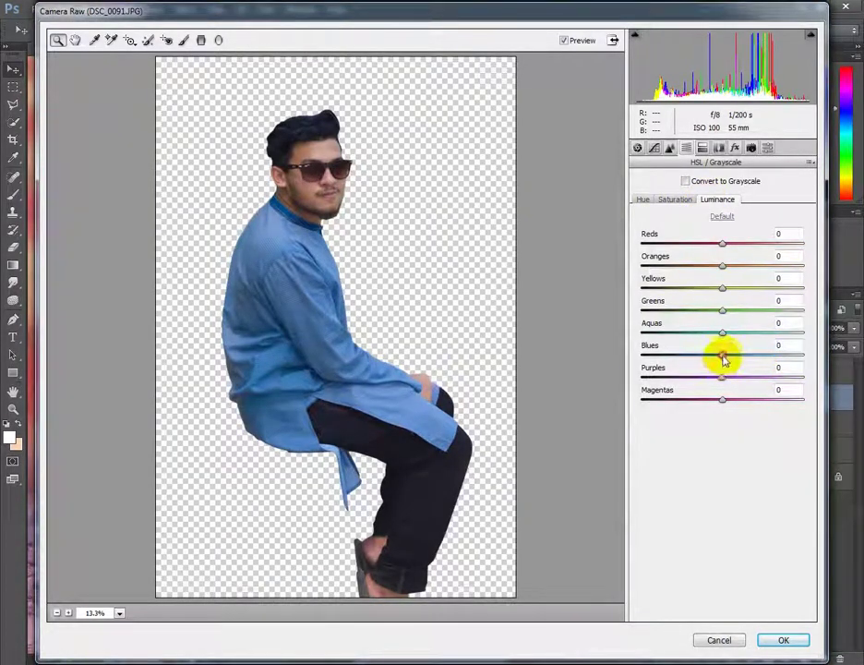
left_click_drag(722, 266, 744, 268)
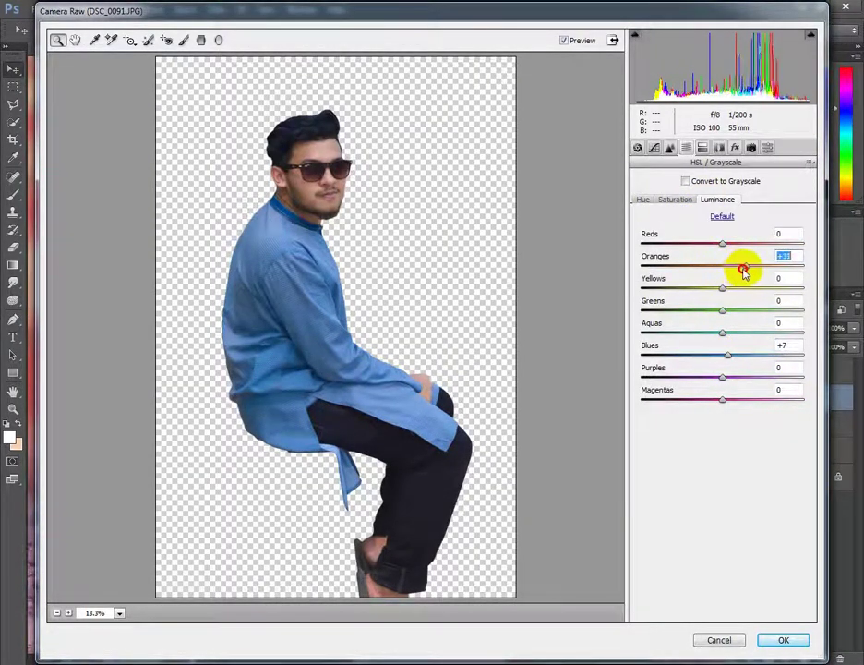
left_click_drag(721, 399, 743, 399)
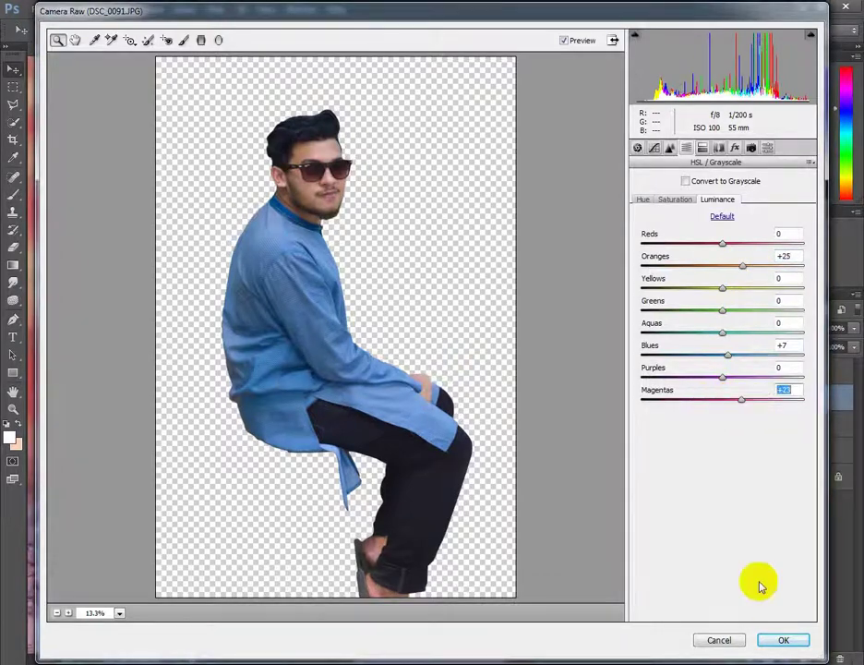
left_click(783, 639)
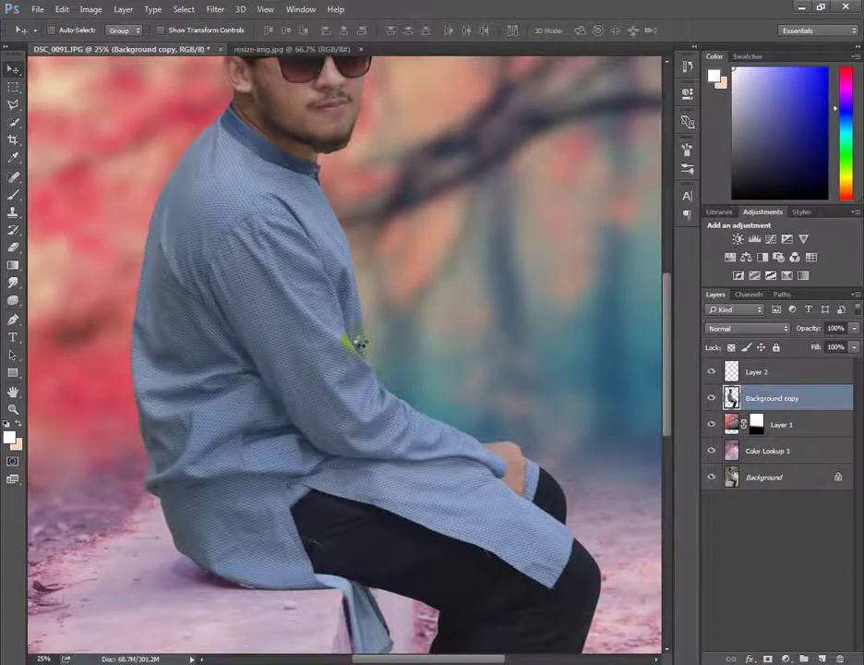
scroll(361, 346, "down", 2)
scroll(360, 346, "up", 1)
On Layer 2, set a peach Brush at 30% opacity and flow
scroll(342, 344, "up", 2)
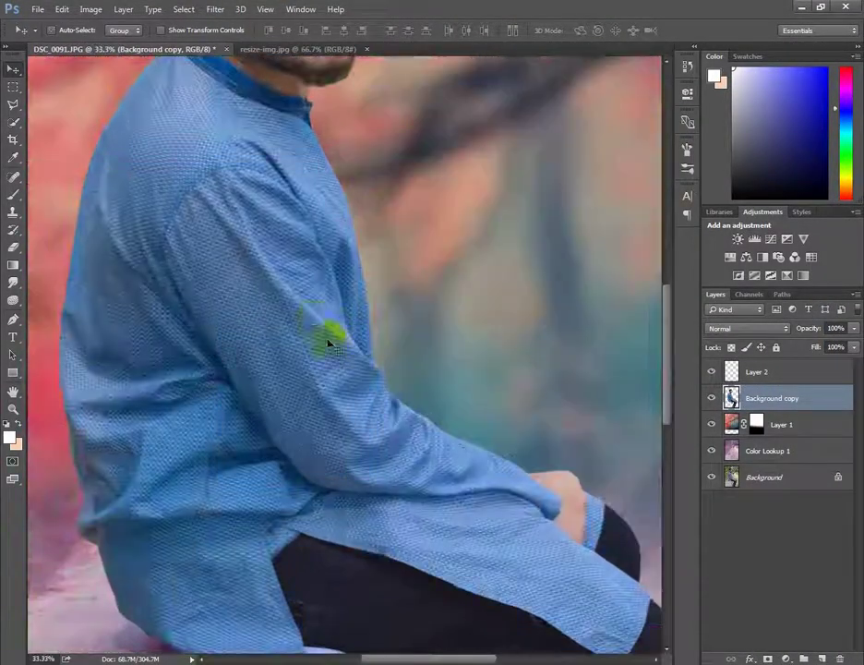
left_click_drag(328, 344, 352, 445)
scroll(420, 199, "down", 2)
scroll(646, 420, "up", 1)
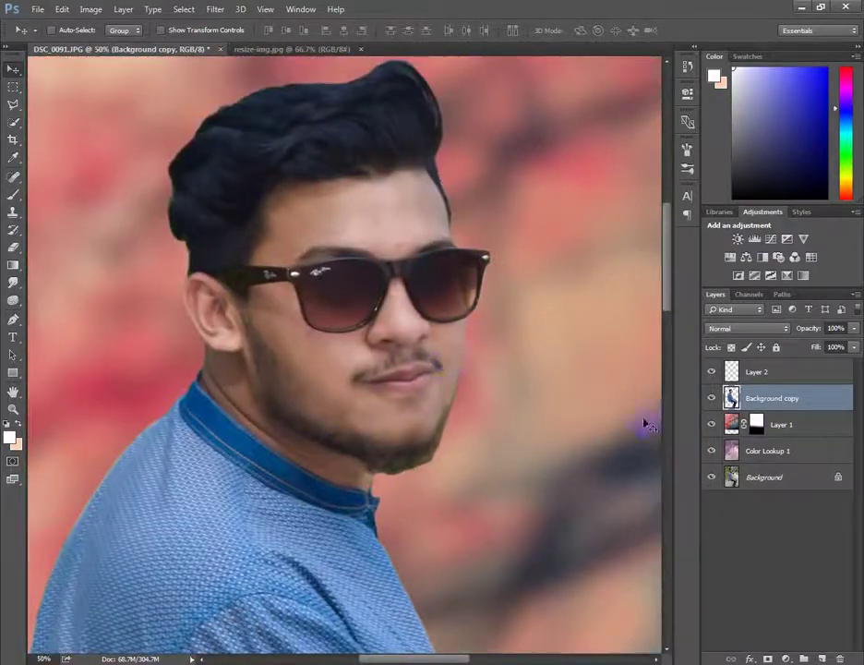
left_click(263, 344)
left_click(16, 426)
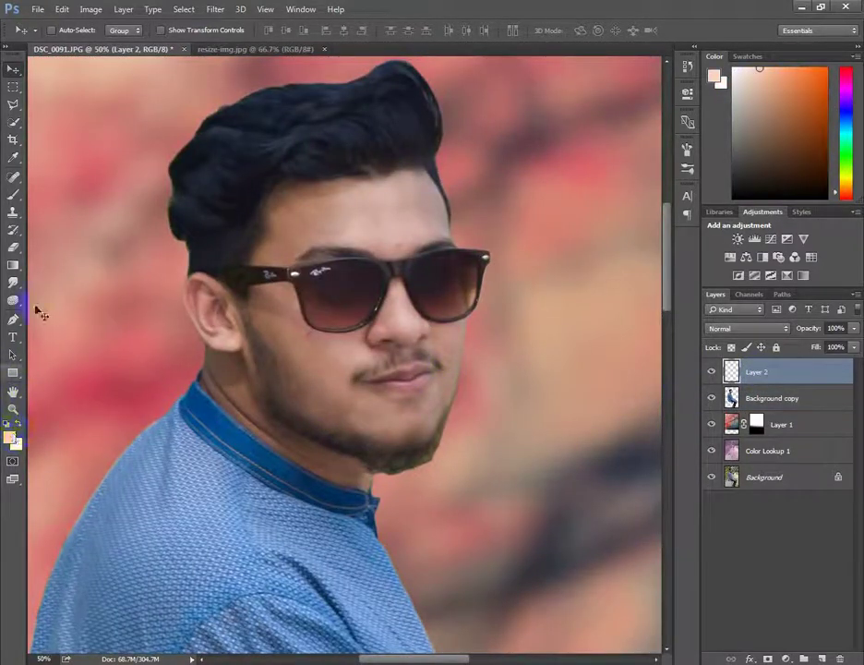
left_click(18, 195)
scroll(338, 299, "up", 1)
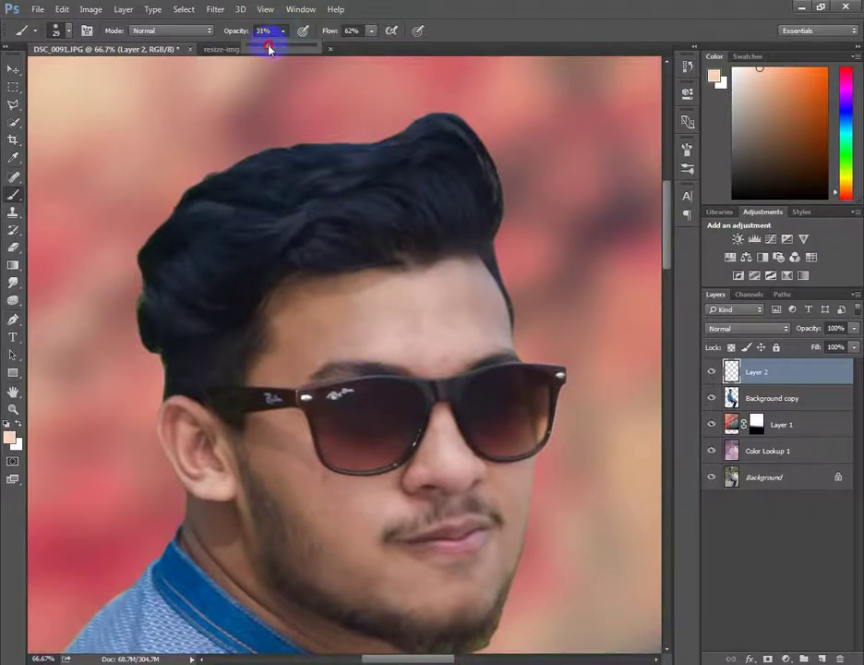
left_click(371, 32)
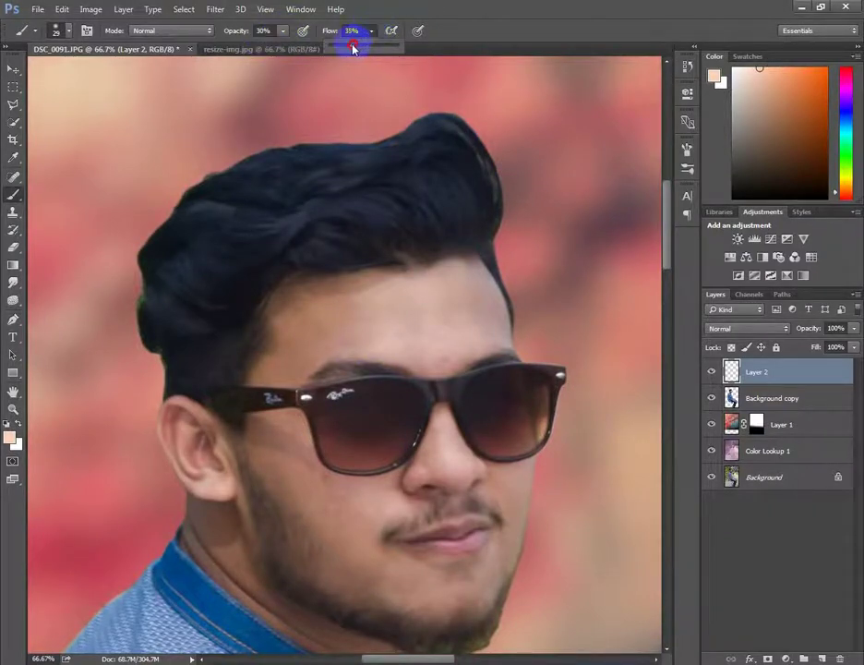
scroll(342, 360, "up", 1)
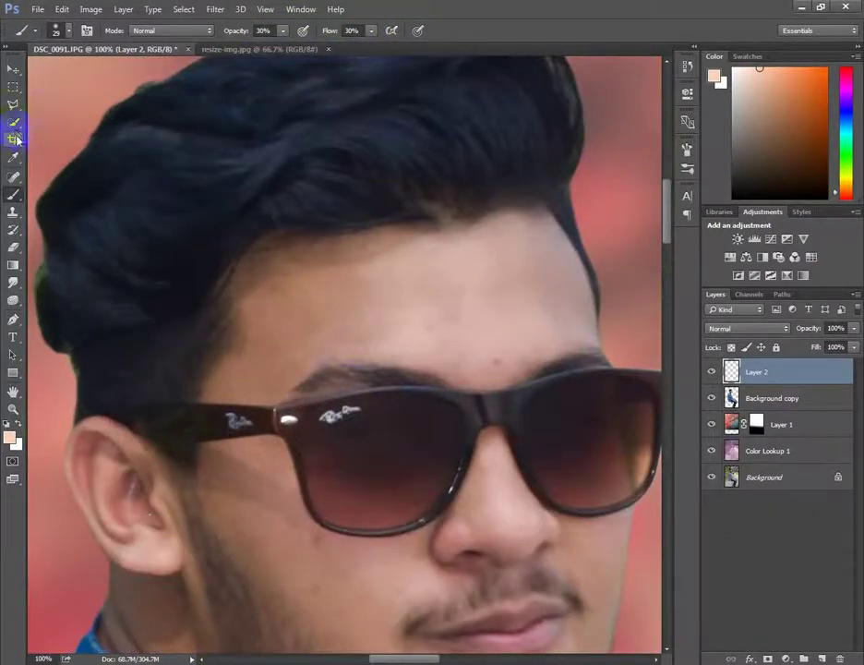
Spot-heal blemishes on the cheek and forehead on Background copy, then return to Layer 2
key("j")
key("alt+bracketleft")
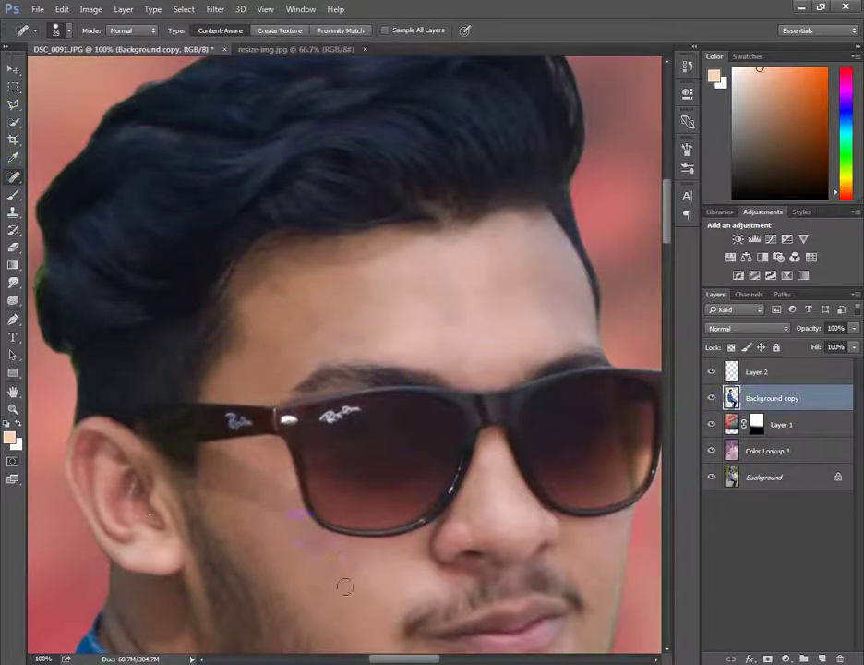
left_click_drag(345, 587, 298, 398)
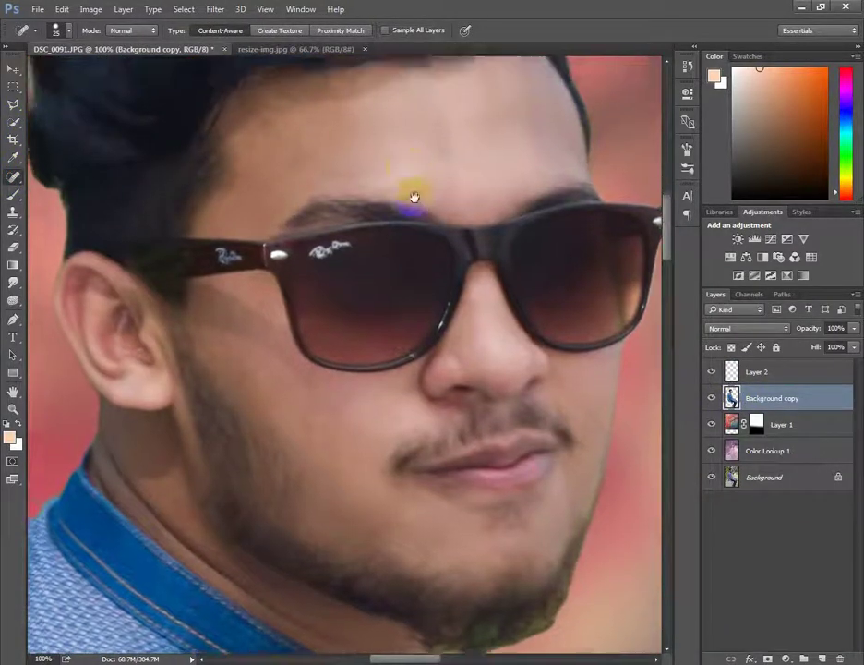
left_click_drag(471, 115, 506, 252)
left_click(13, 195)
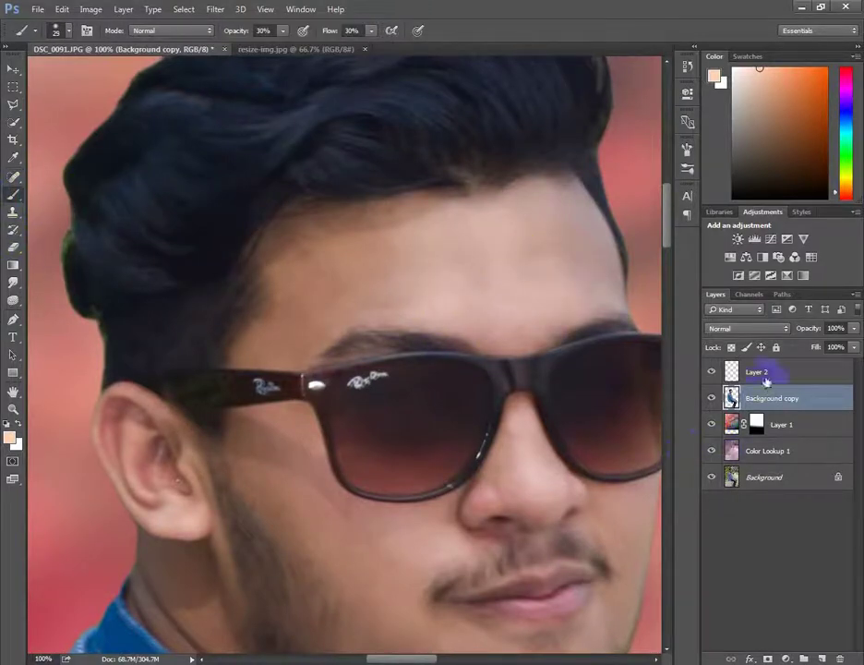
left_click(770, 375)
Zoom in, adjust the brush size and paint soft skin tone along the man's cheek
key("ctrl+plus")
right_click(333, 214)
key("Return")
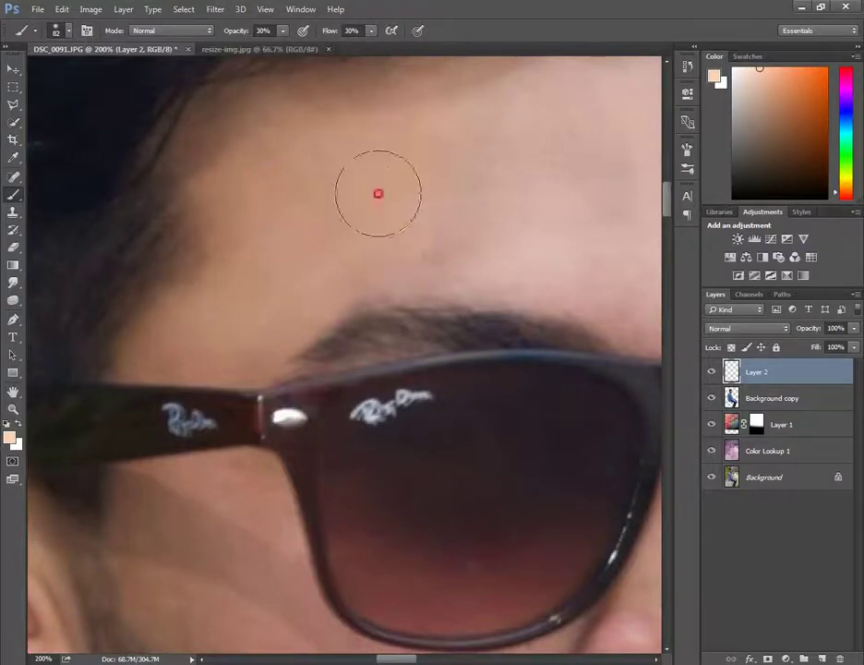
left_click_drag(486, 193, 257, 240)
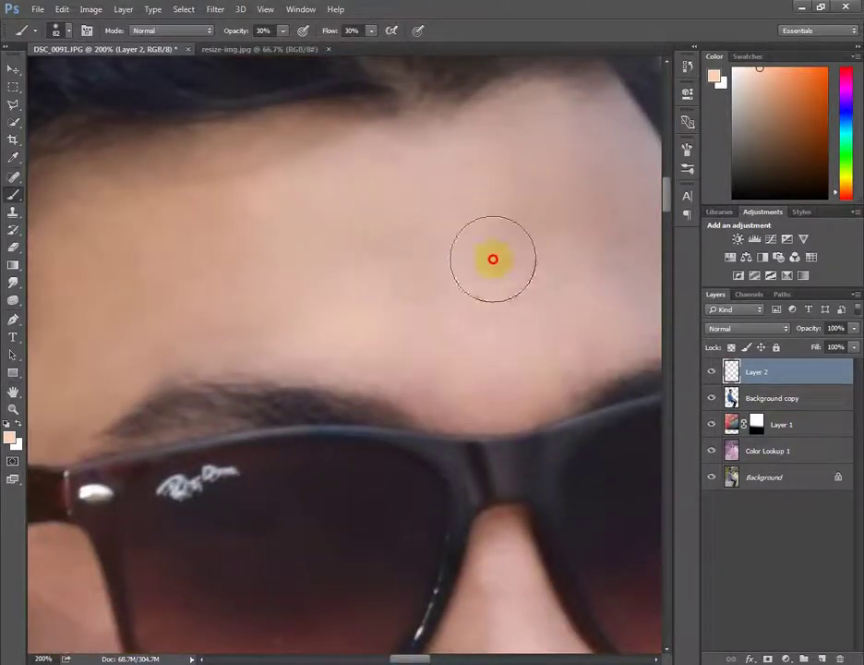
left_click_drag(588, 289, 344, 275)
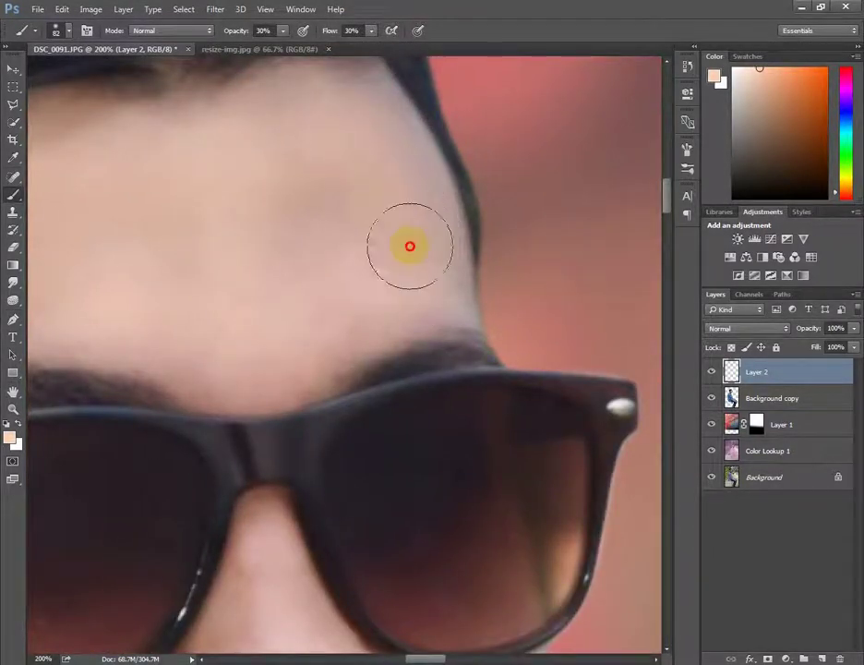
left_click_drag(277, 371, 341, 140)
left_click_drag(376, 613, 358, 459)
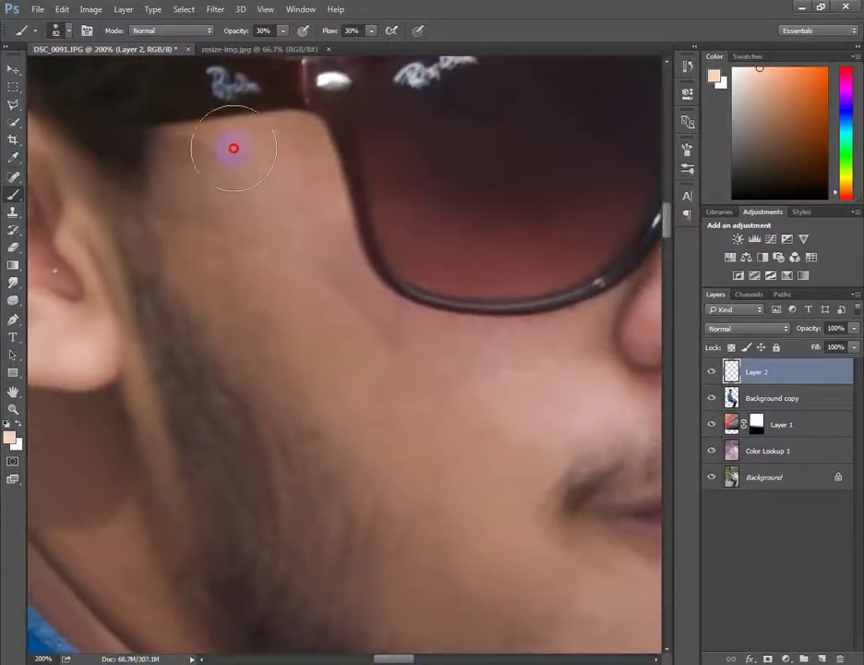
left_click_drag(192, 179, 361, 351)
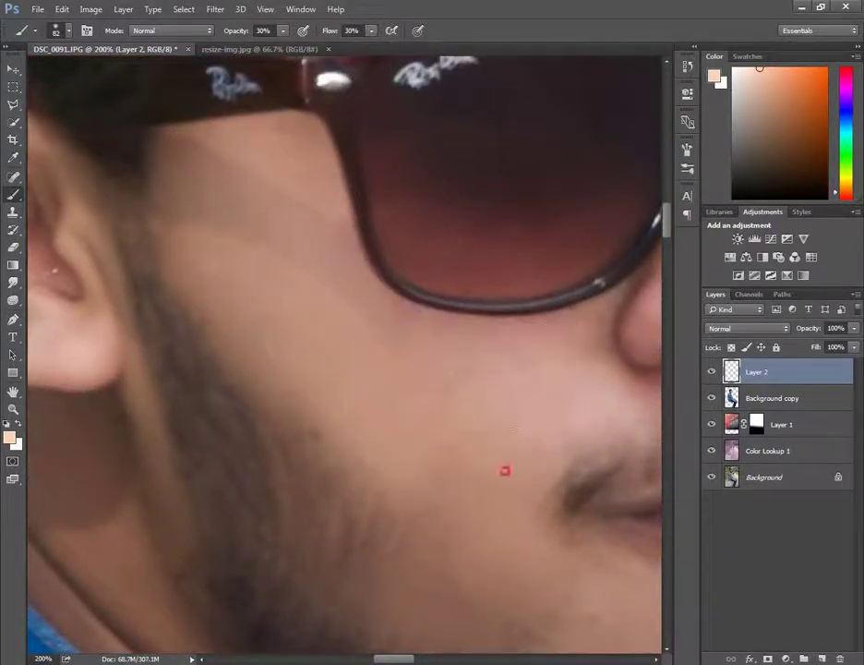
Move over the nose, lips, chin and neck, then zoom out to review the face
left_click_drag(420, 496, 364, 255)
left_click_drag(533, 313, 365, 472)
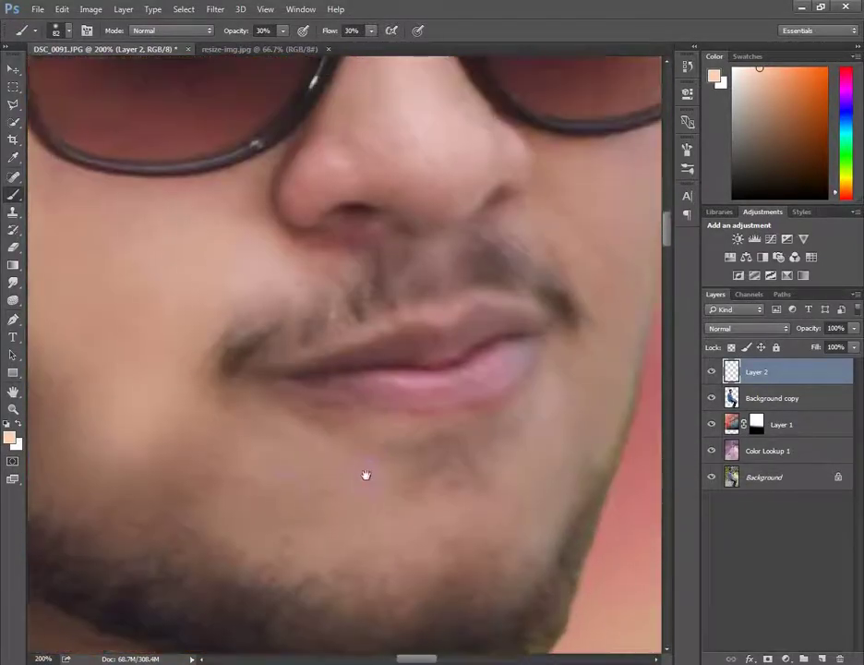
left_click_drag(363, 111, 363, 276)
left_click_drag(450, 427, 325, 242)
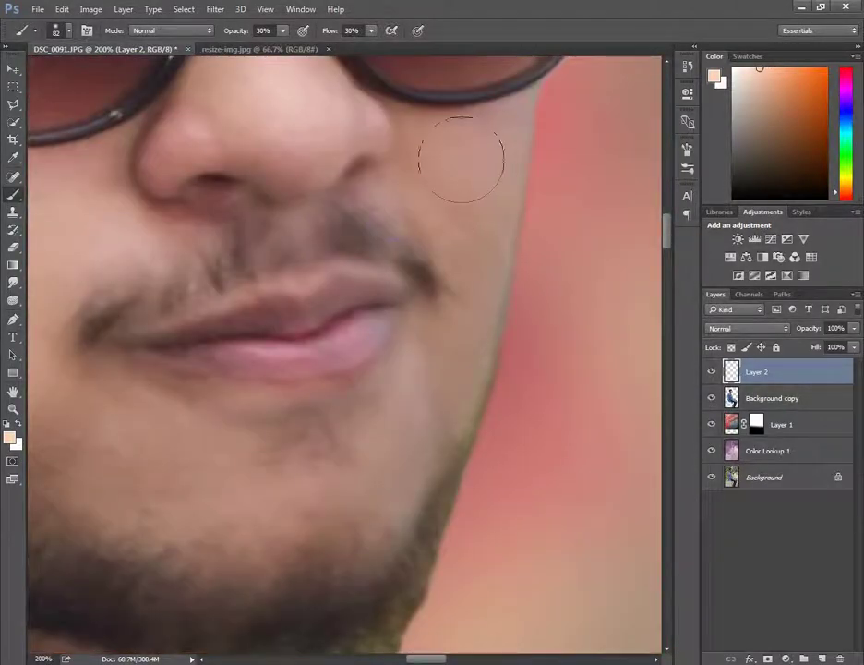
mouse_move(209, 431)
left_mouse_down()
mouse_move(370, 450)
mouse_move(261, 417)
mouse_move(303, 367)
left_mouse_up()
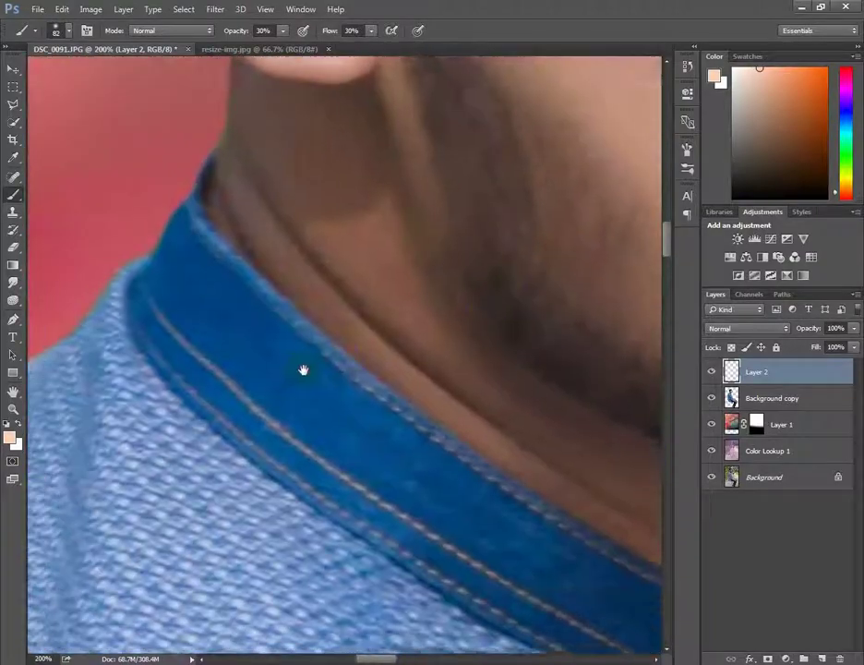
left_click_drag(276, 252, 274, 310)
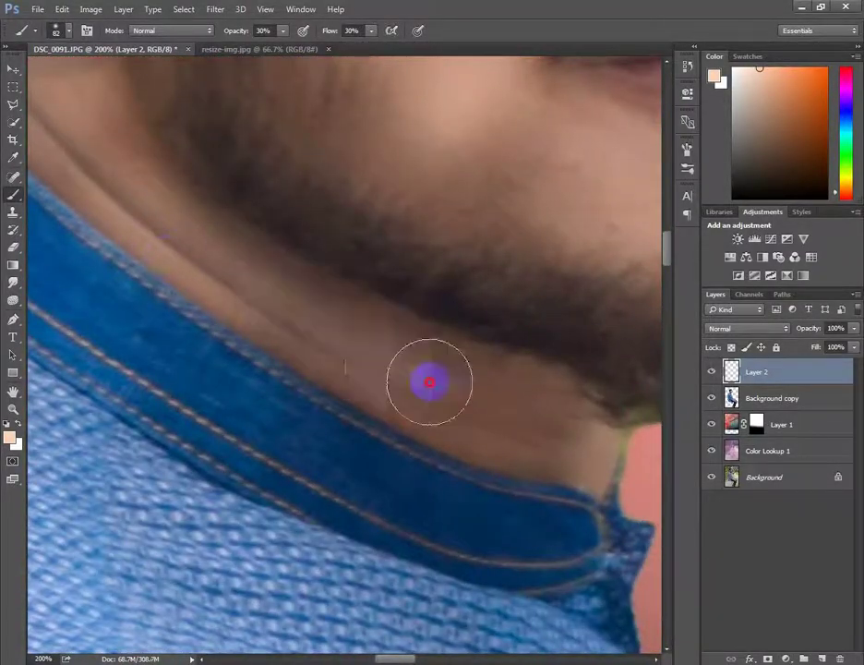
key("ctrl+minus")
key("ctrl+minus")
key("ctrl+minus")
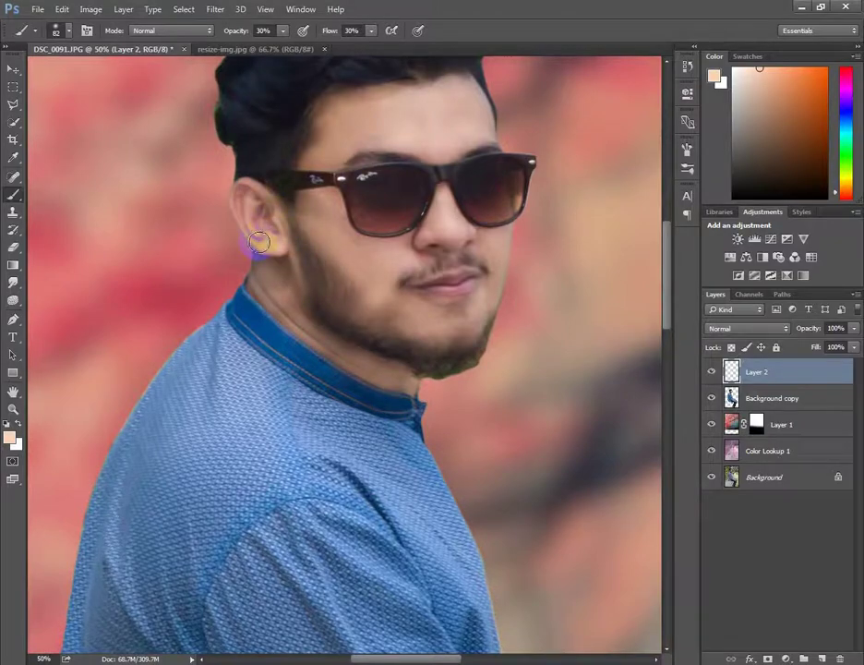
key("ctrl+minus")
Set Layer 2 to Lighten blending at 78% opacity and 73% fill
scroll(294, 173, "down", 5)
scroll(283, 257, "down", 5)
scroll(284, 268, "down", 2)
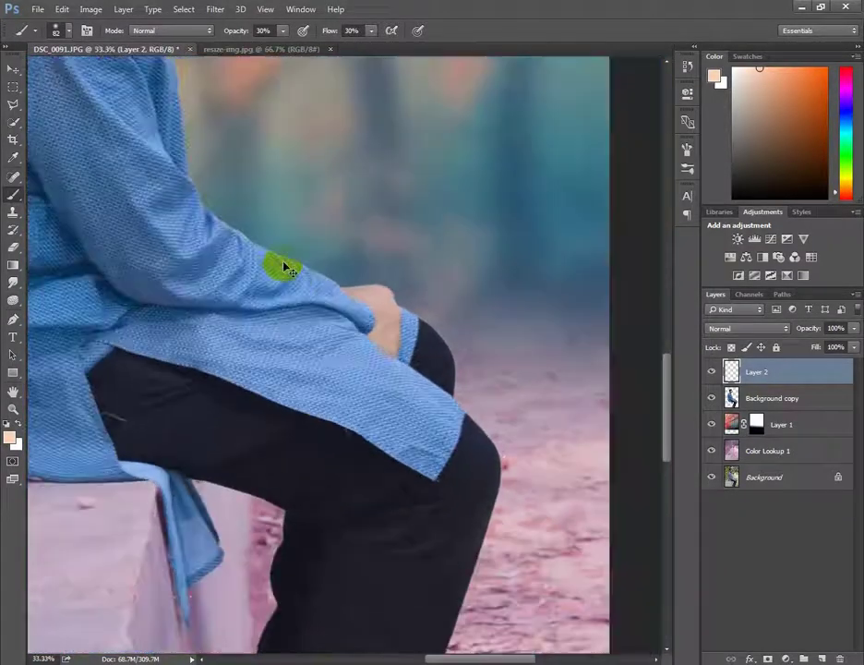
key("ctrl+minus")
key("ctrl+minus")
key("ctrl+minus")
left_click(748, 328)
left_click(750, 415)
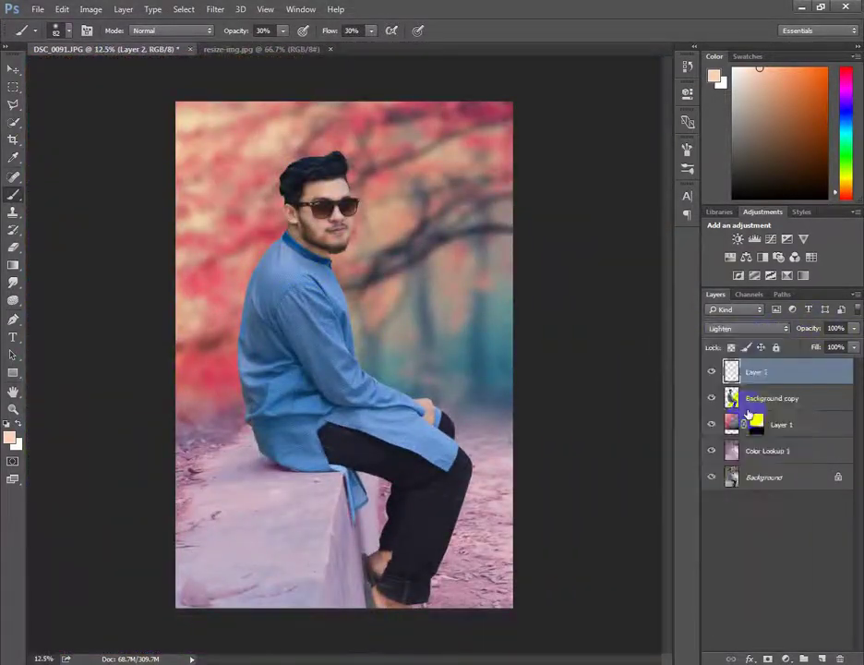
left_click(846, 347)
left_click_drag(855, 346, 842, 363)
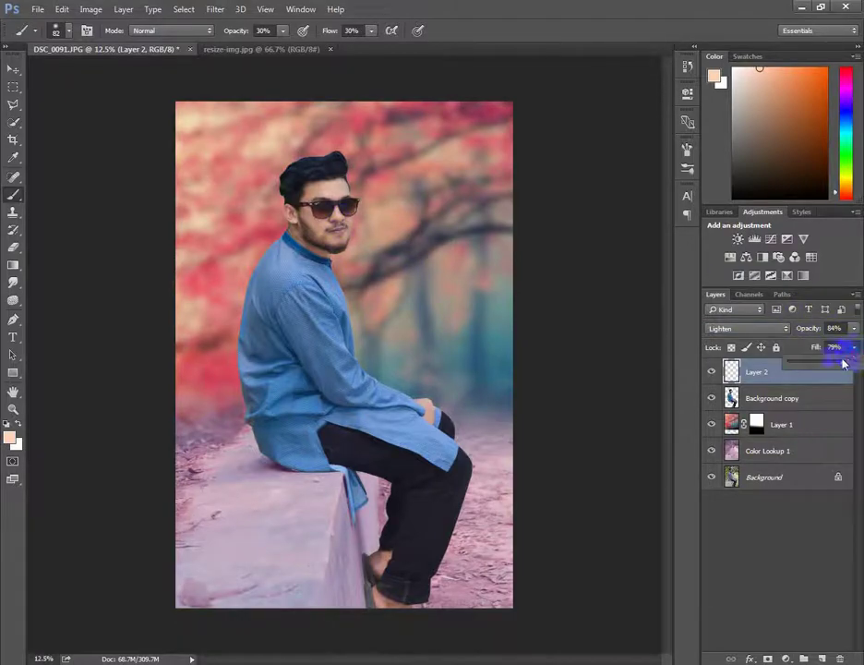
scroll(533, 304, "up", 2)
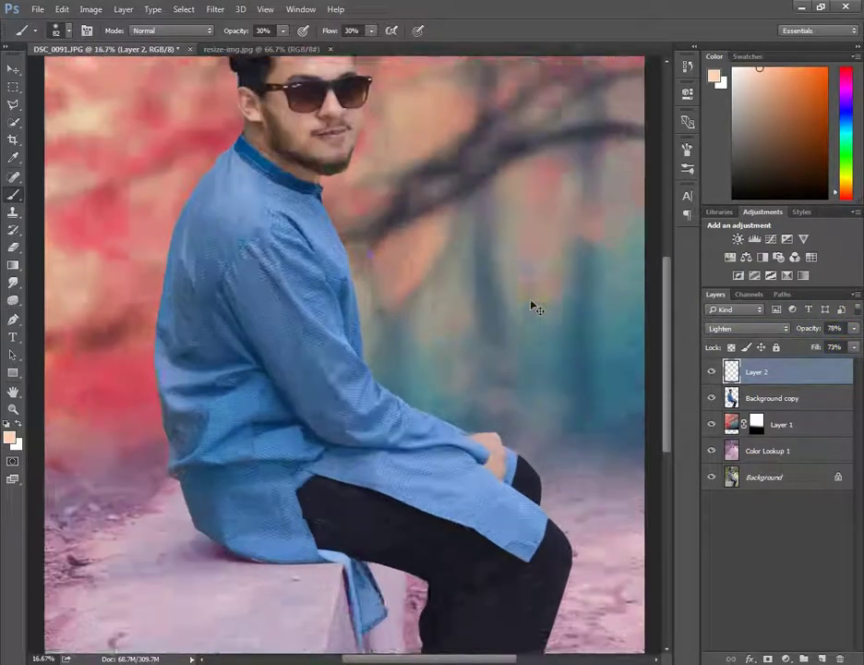
scroll(380, 330, "up", 2)
Erase stray skin paint on the cheek with the Eraser at 34% opacity and 33% flow
left_click(13, 250)
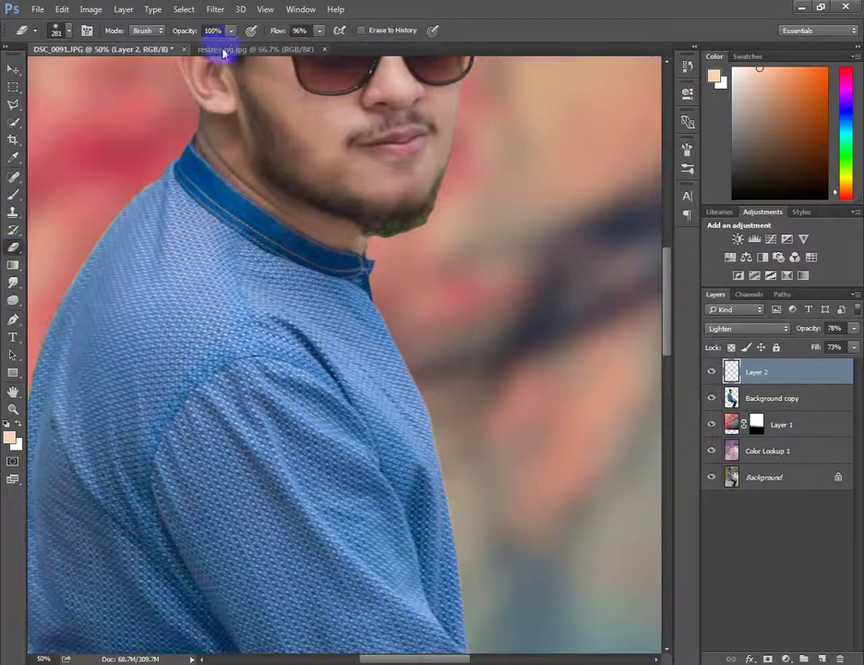
left_click_drag(316, 35, 284, 39)
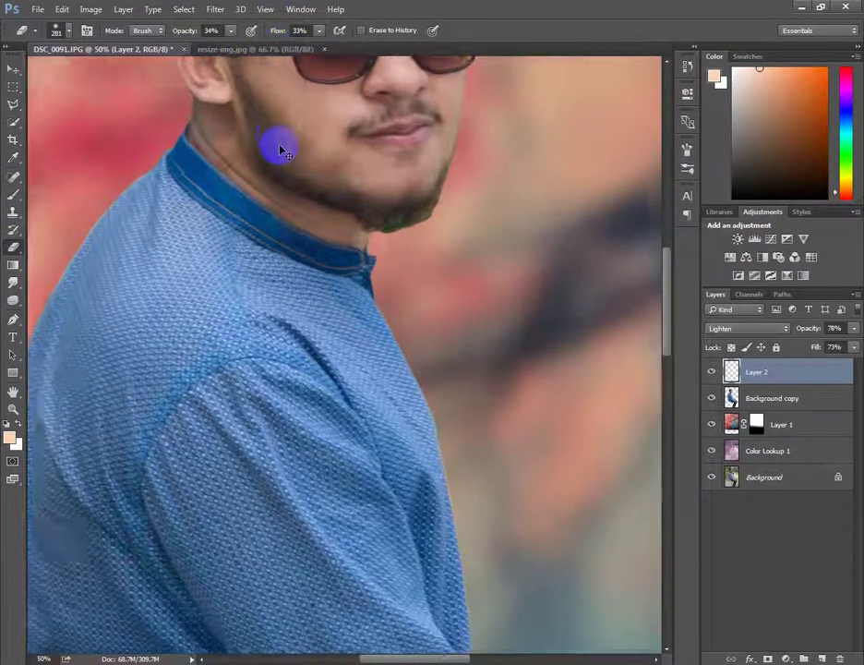
scroll(353, 282, "up", 1)
right_click(353, 282)
left_click(329, 242)
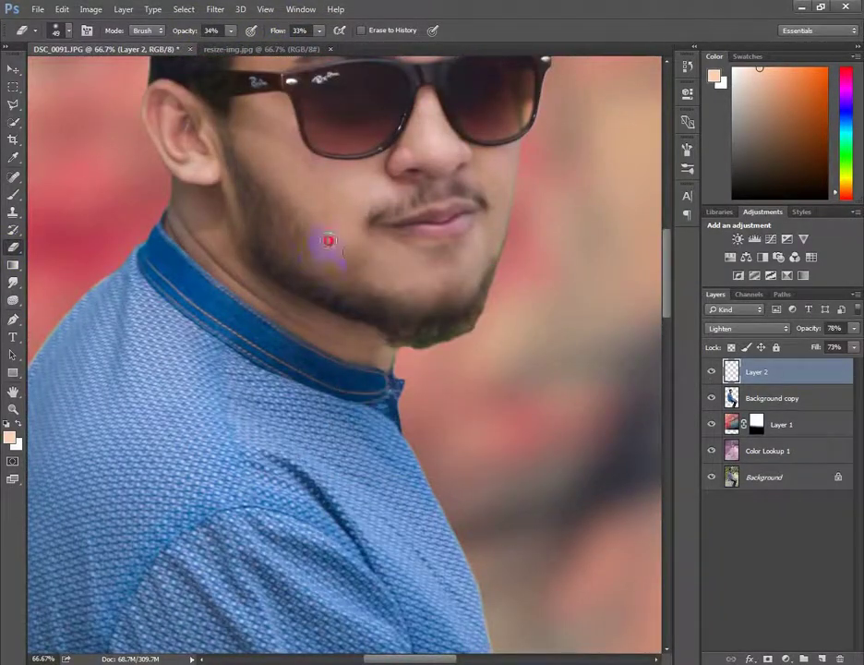
scroll(220, 252, "down", 3)
scroll(221, 257, "down", 1)
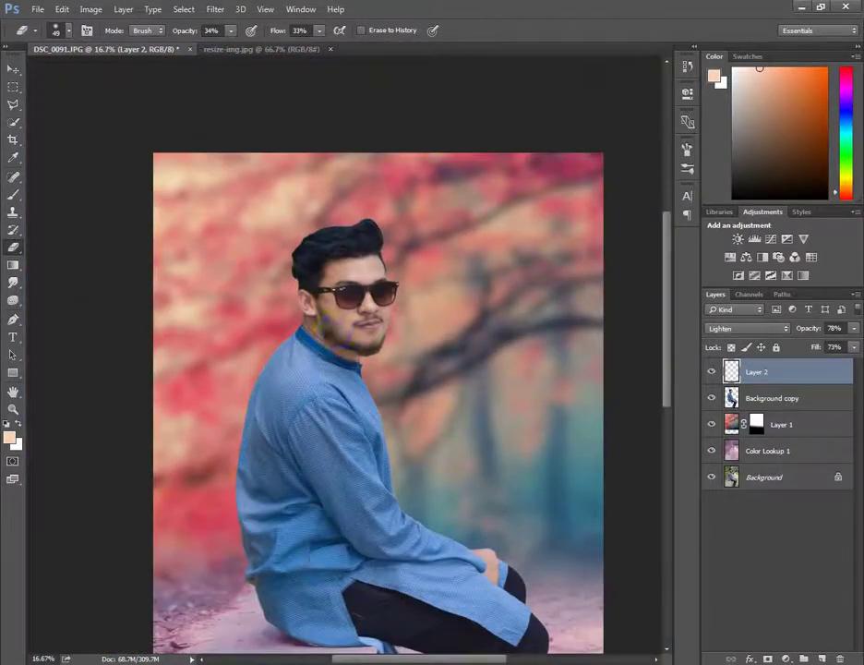
Merge Layer 2's skin paint into the man's Background copy cutout layer
left_click(13, 72)
scroll(395, 240, "up", 2)
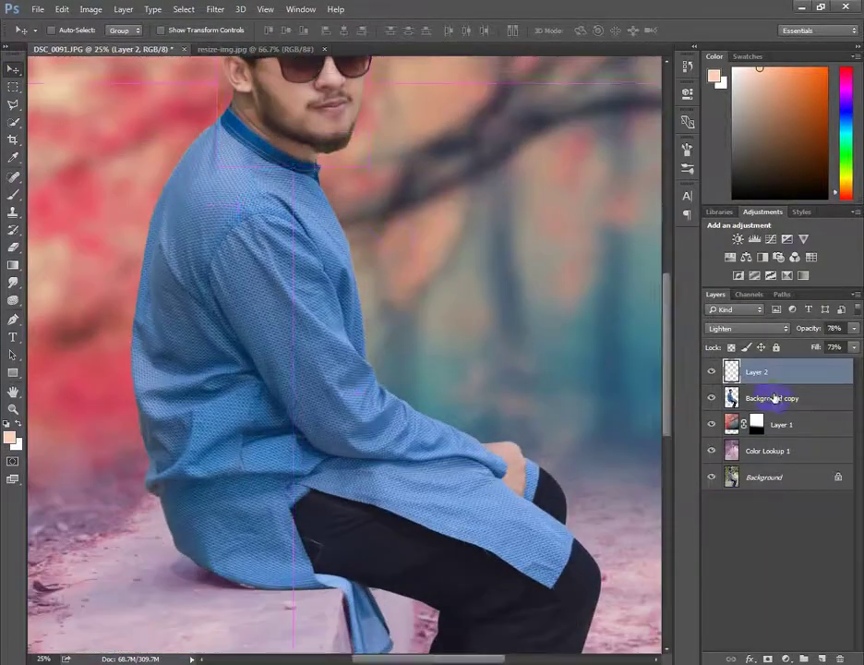
left_click(774, 398, "ctrl")
right_click(768, 372)
left_click(643, 454)
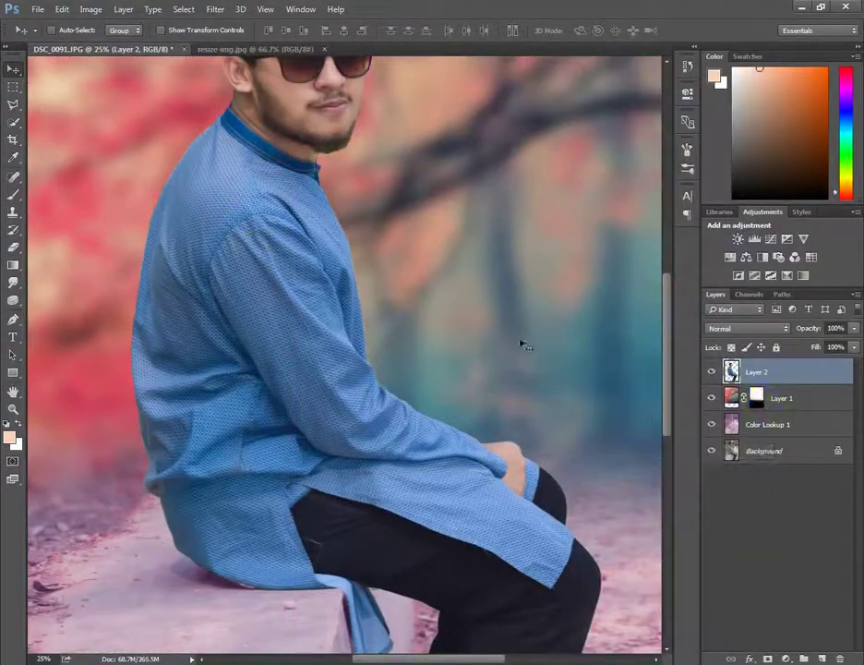
left_click_drag(521, 344, 247, 254)
scroll(248, 254, "down", 2)
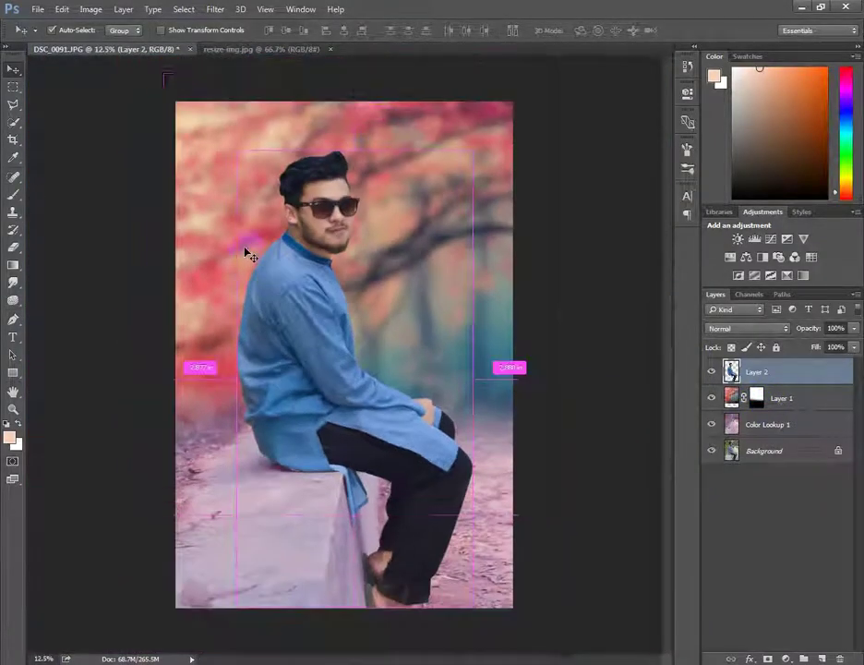
left_click(215, 9)
In Camera Raw on the man's layer, set Exposure to +0.05 and Clarity to +7
left_click(239, 89)
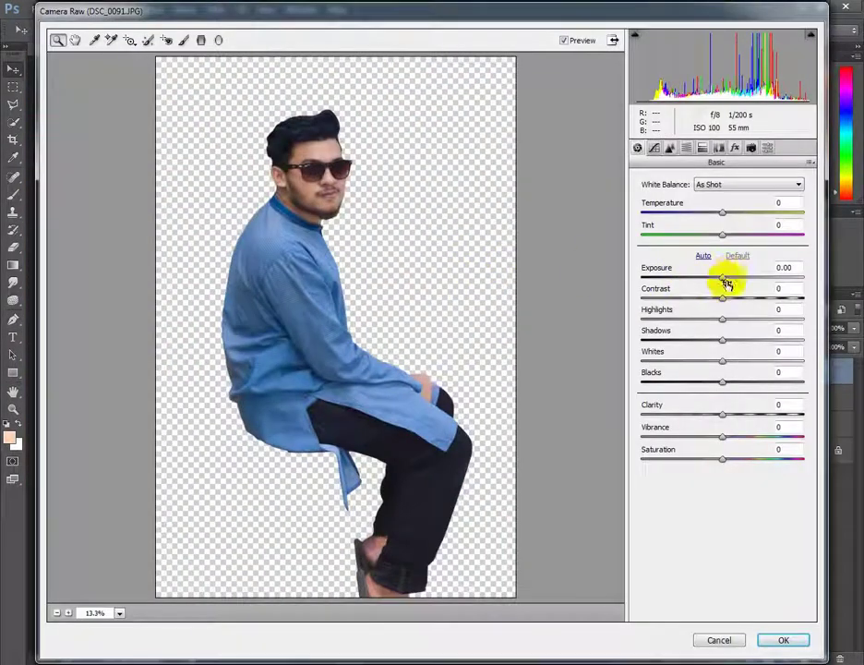
left_click_drag(724, 415, 727, 415)
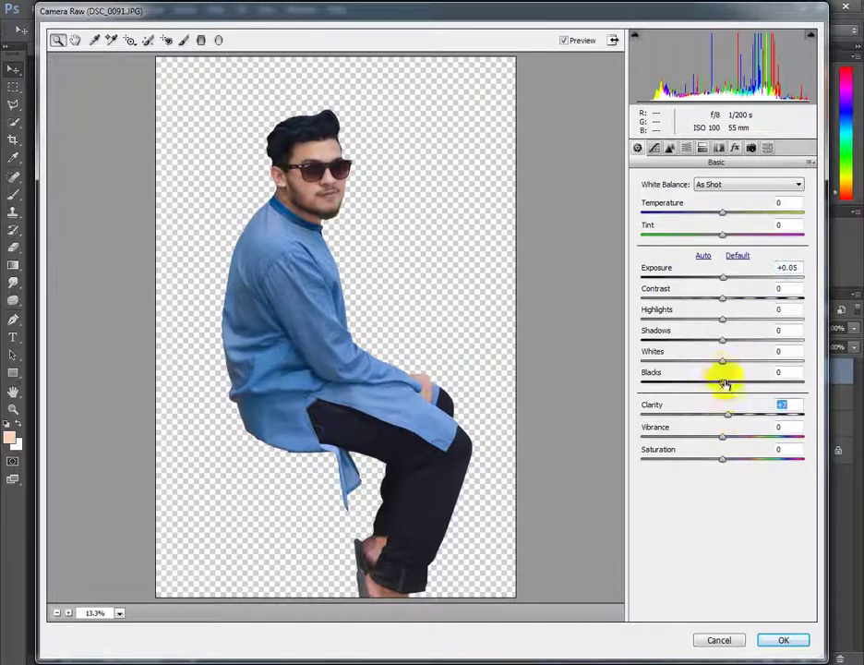
left_click_drag(723, 361, 728, 374)
Raise Oranges luminance to +4 and Blues luminance to +7, then apply the grade
left_click(686, 148)
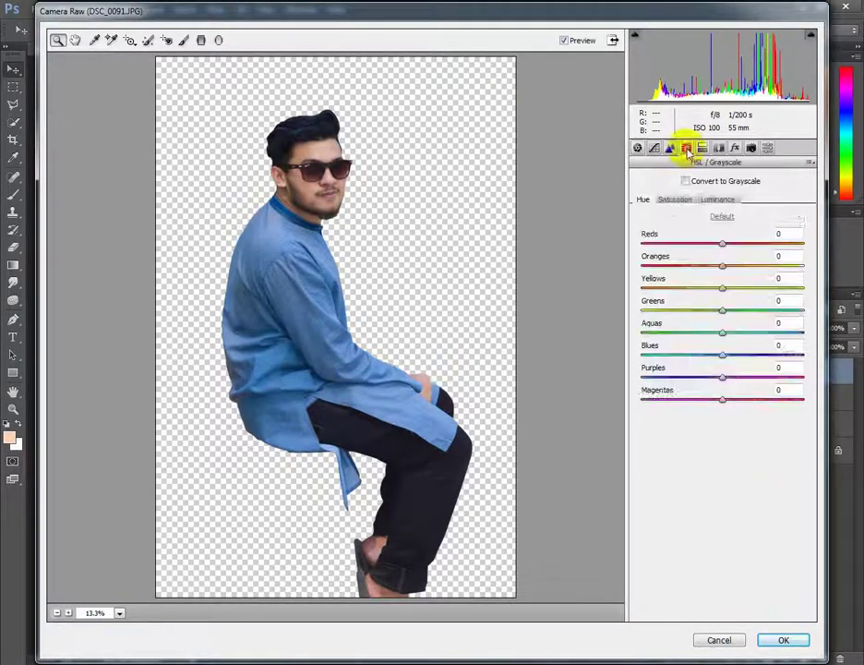
left_click(655, 148)
left_click(685, 148)
left_click(717, 200)
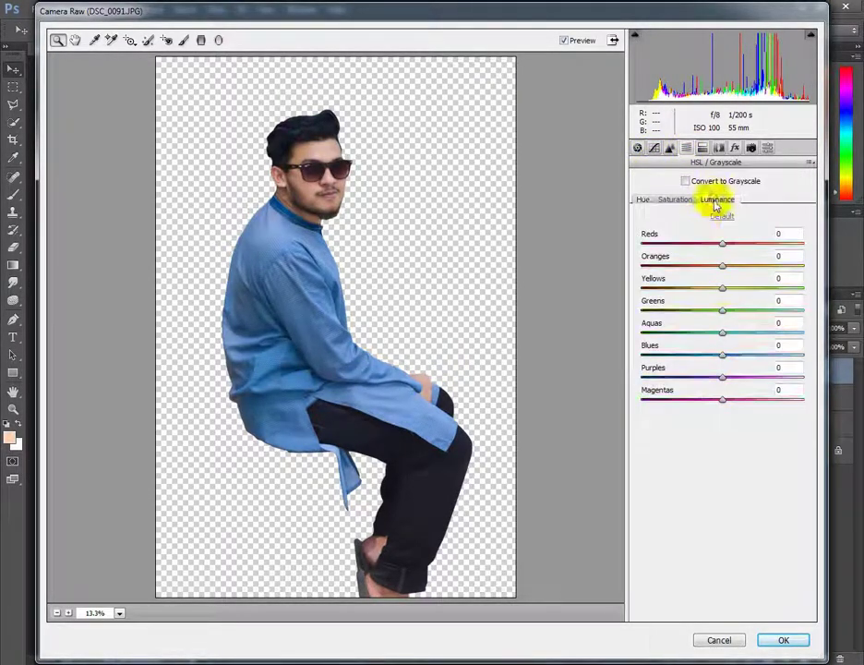
left_click_drag(723, 266, 725, 269)
left_click(724, 354)
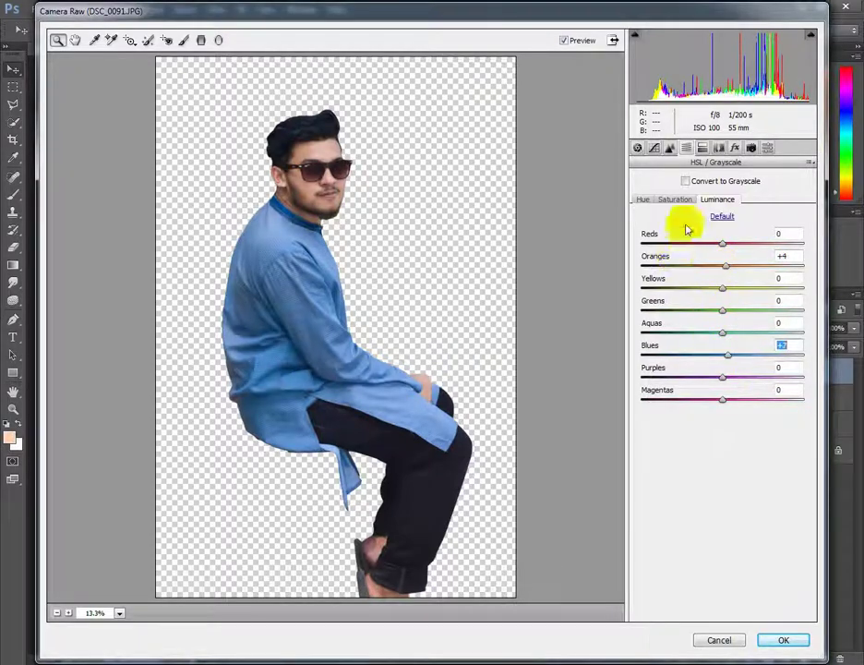
left_click(675, 200)
left_click_drag(723, 355, 748, 358)
left_click(784, 640)
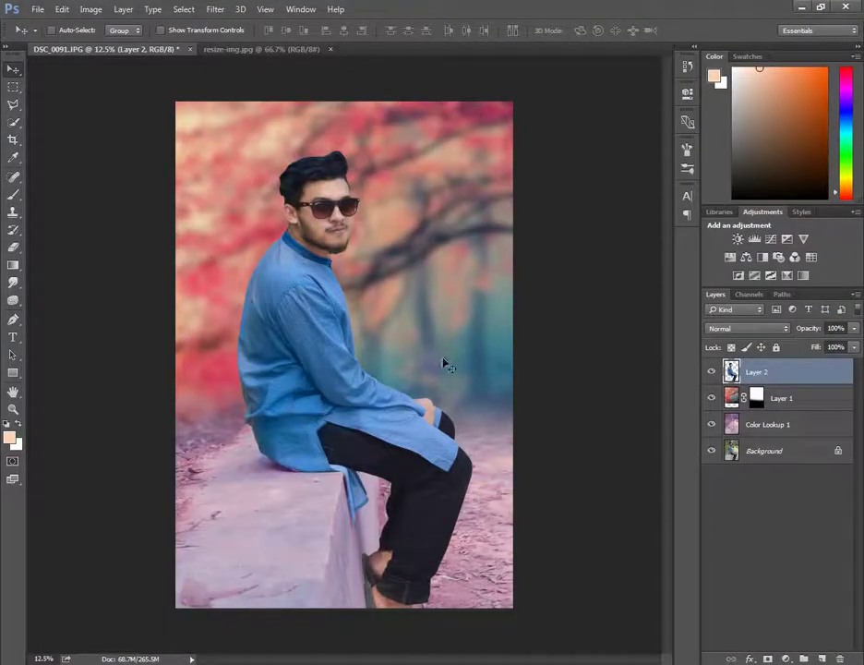
Scale the Layer 1 forest to about 102% by 105% and shift it up-left behind the man
scroll(443, 363, "up", 1)
scroll(443, 363, "down", 2)
scroll(443, 363, "up", 3)
scroll(443, 363, "up", 1)
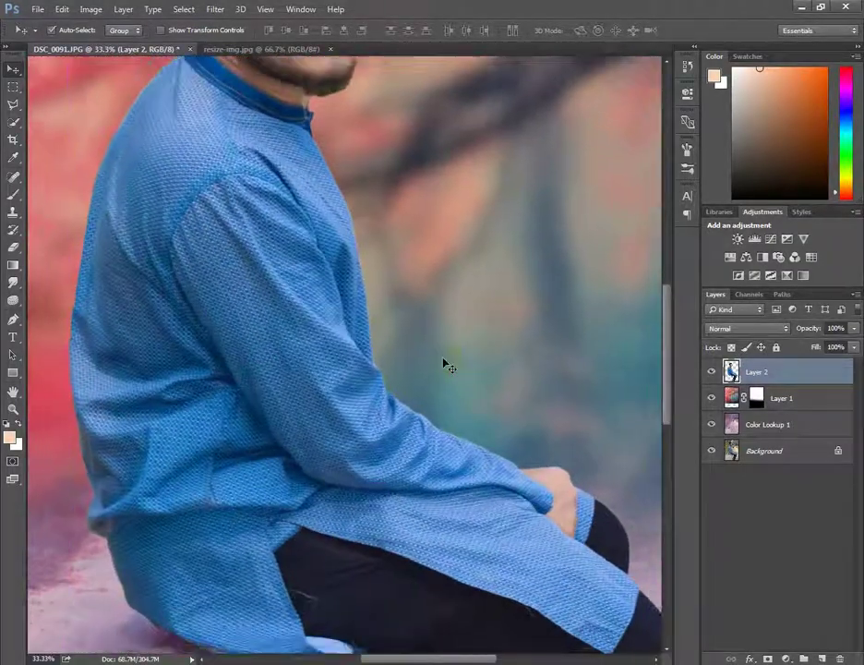
scroll(448, 365, "down", 2)
scroll(444, 361, "down", 1)
mouse_move(546, 363)
left_mouse_down()
mouse_move(522, 371)
mouse_move(498, 355)
left_mouse_up()
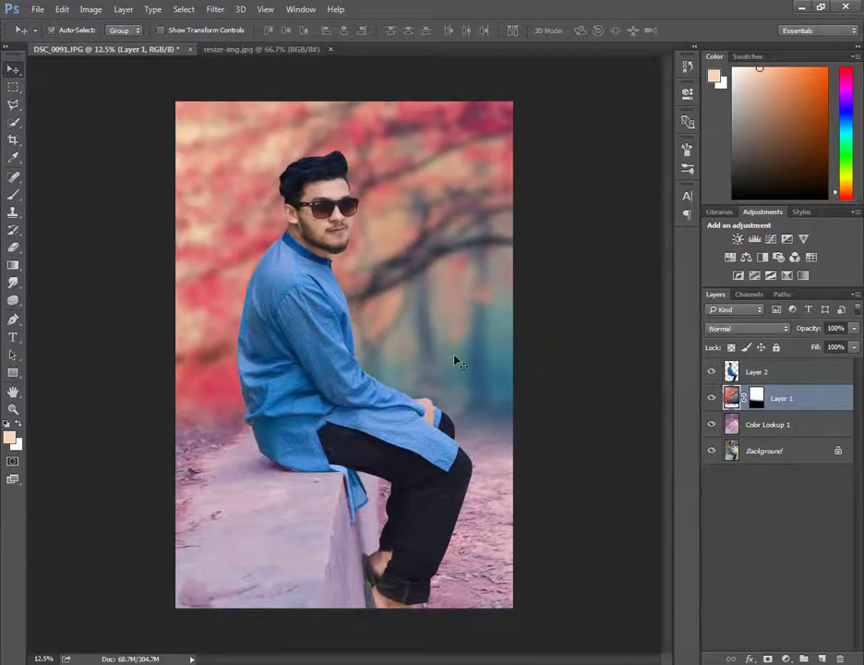
key("ctrl+t")
mouse_move(550, 309)
left_mouse_down()
mouse_move(542, 310)
mouse_move(554, 308)
left_mouse_up()
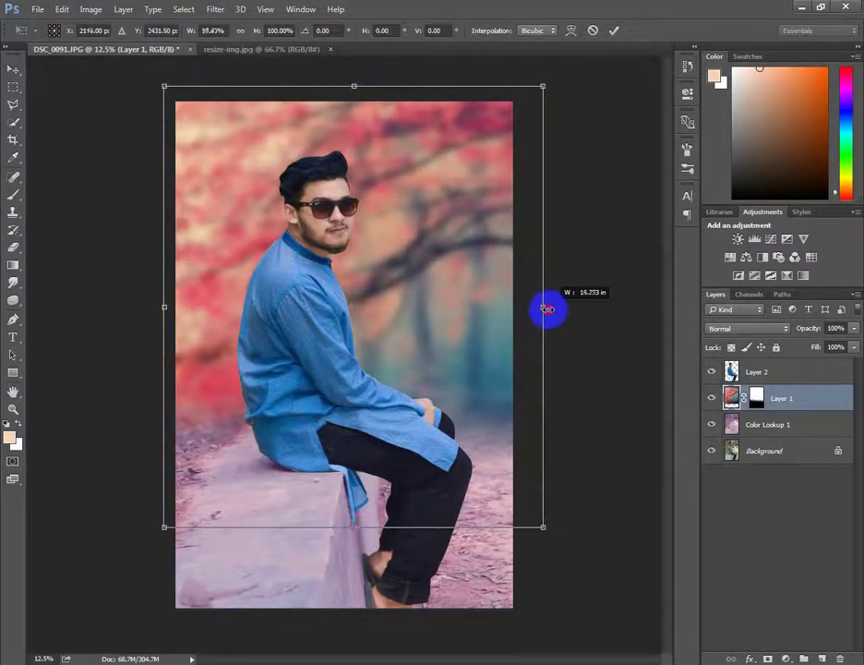
left_click_drag(361, 85, 362, 72)
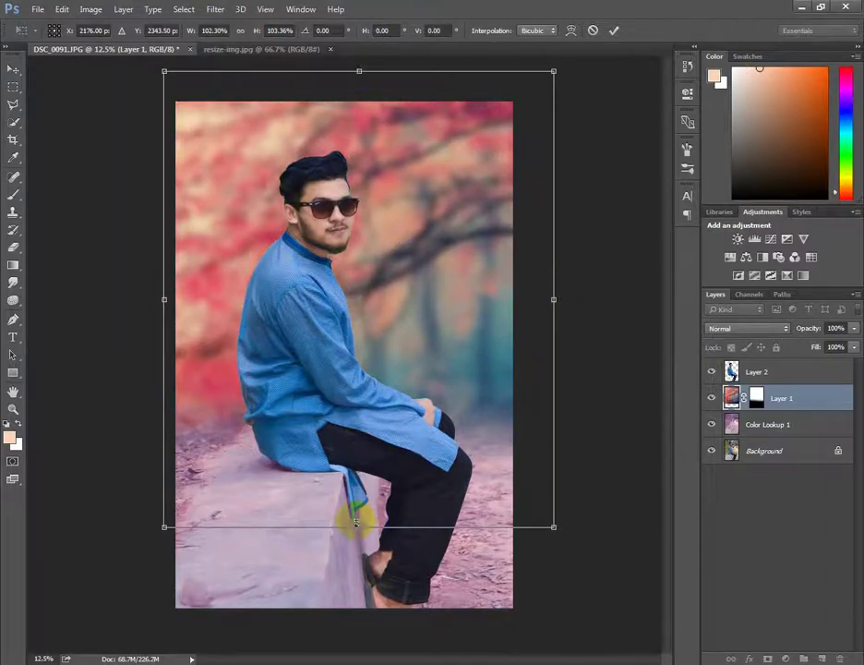
left_click_drag(355, 522, 354, 530)
left_click_drag(387, 464, 403, 447)
key("Return")
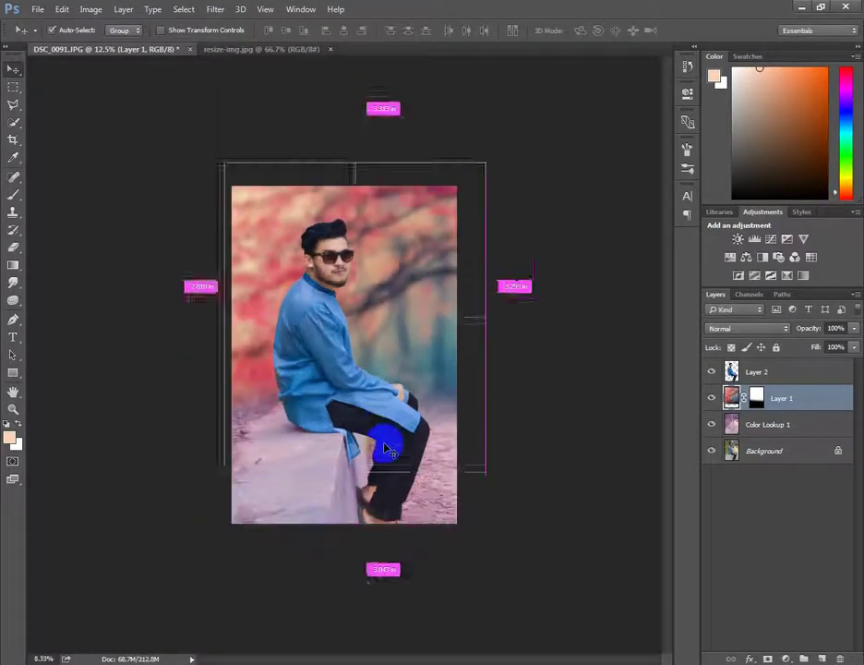
left_click_drag(399, 450, 443, 450)
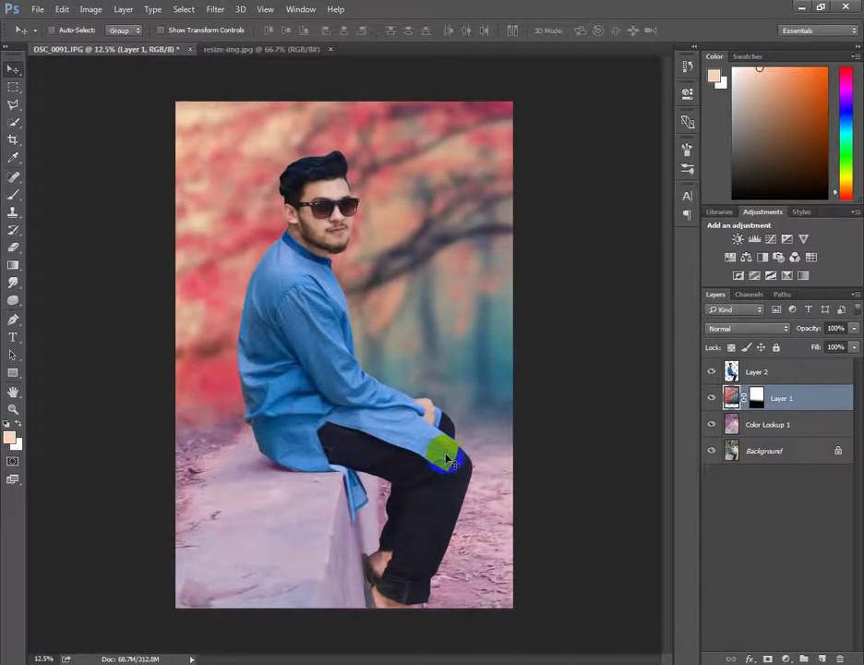
Apply Selective Color to the man's Layer 2 with Whites Yellow set to -16
left_click(757, 372)
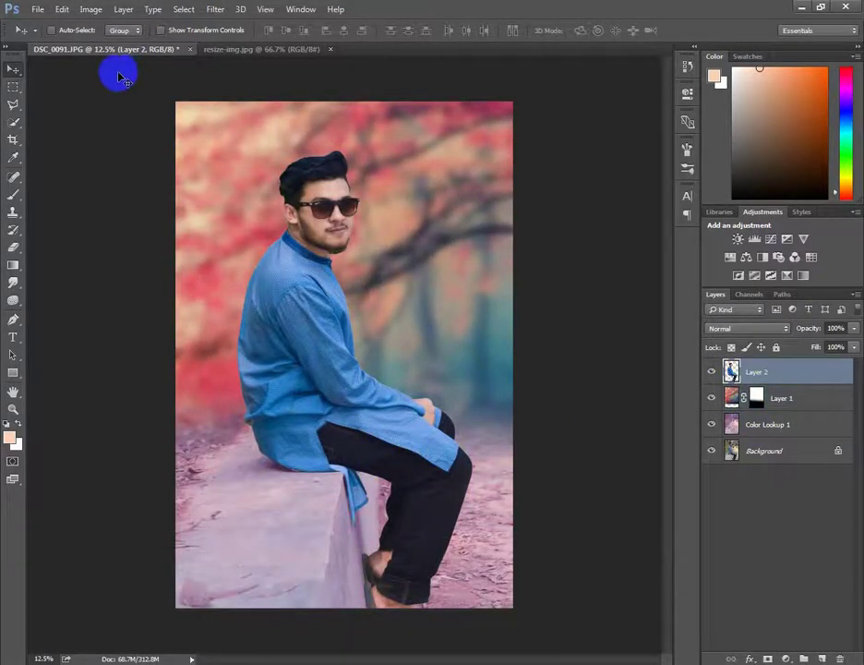
left_click(90, 9)
left_click(272, 248)
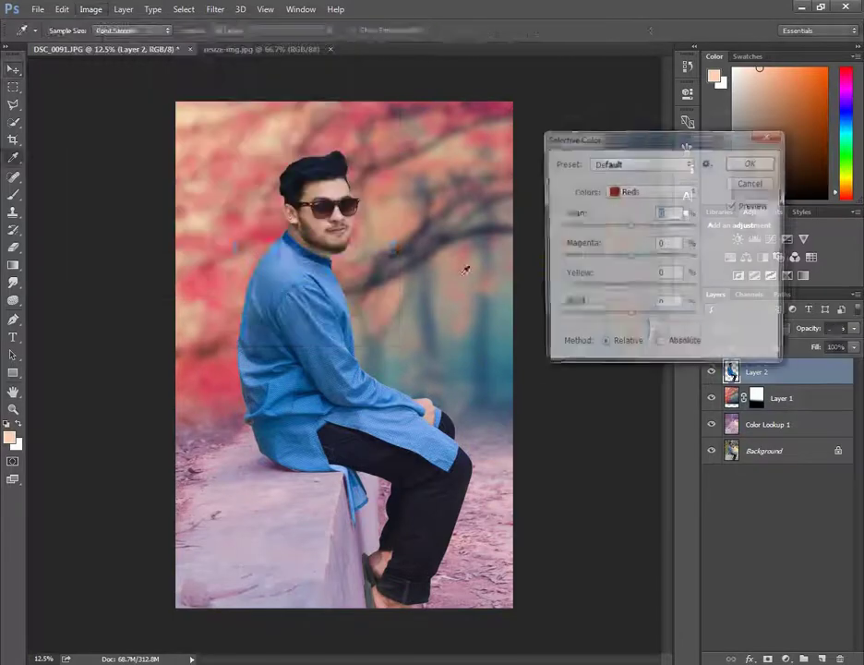
left_click(622, 189)
left_click(624, 278)
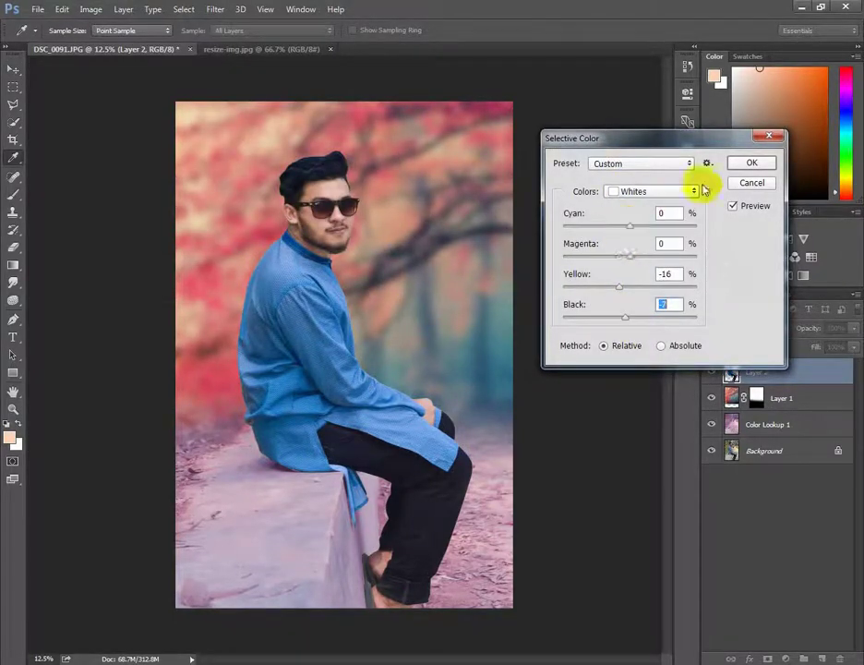
left_click(752, 162)
Nudge the man into position and duplicate his layer as Layer 2 copy
key("v")
left_click_drag(427, 228, 380, 311)
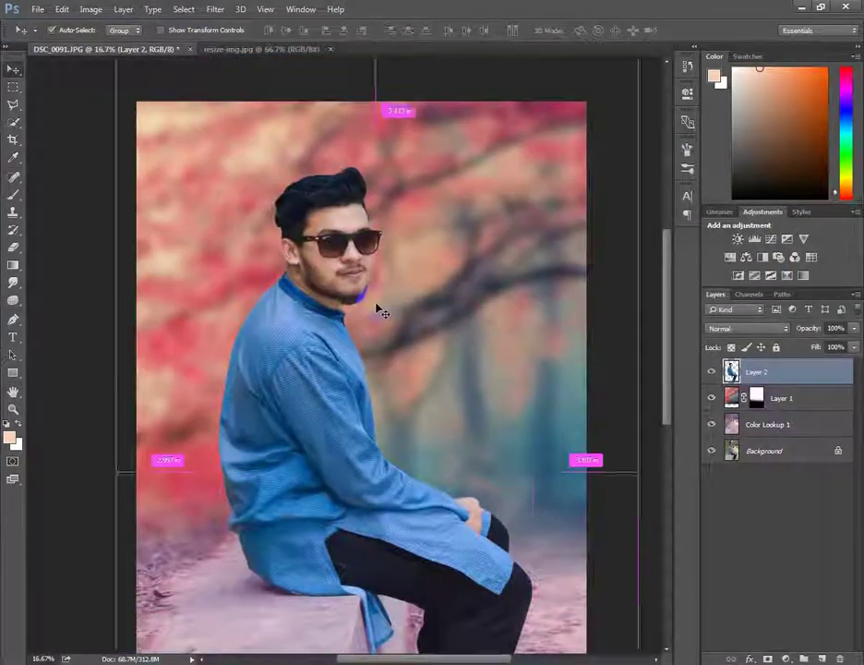
key("ctrl+plus")
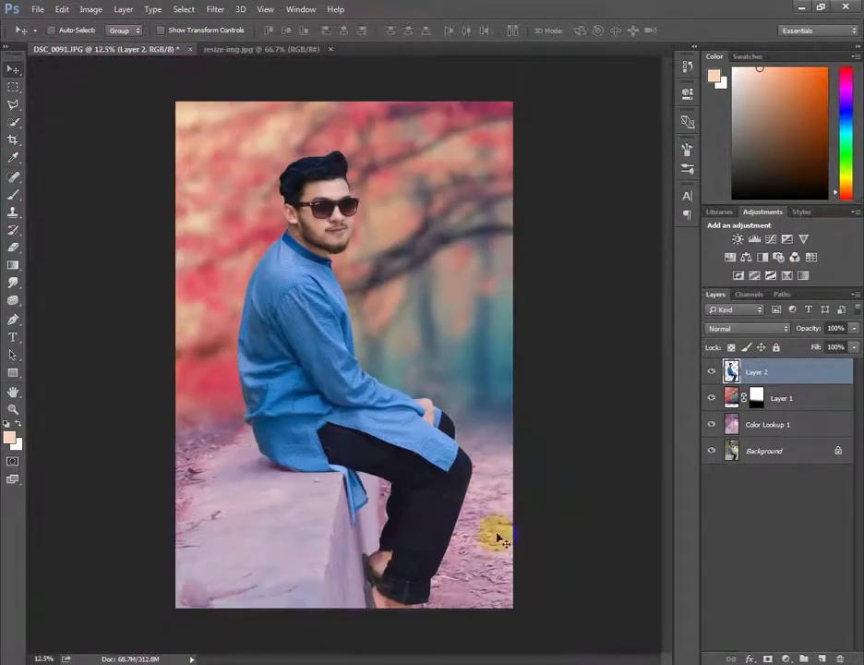
left_click_drag(425, 478, 427, 419)
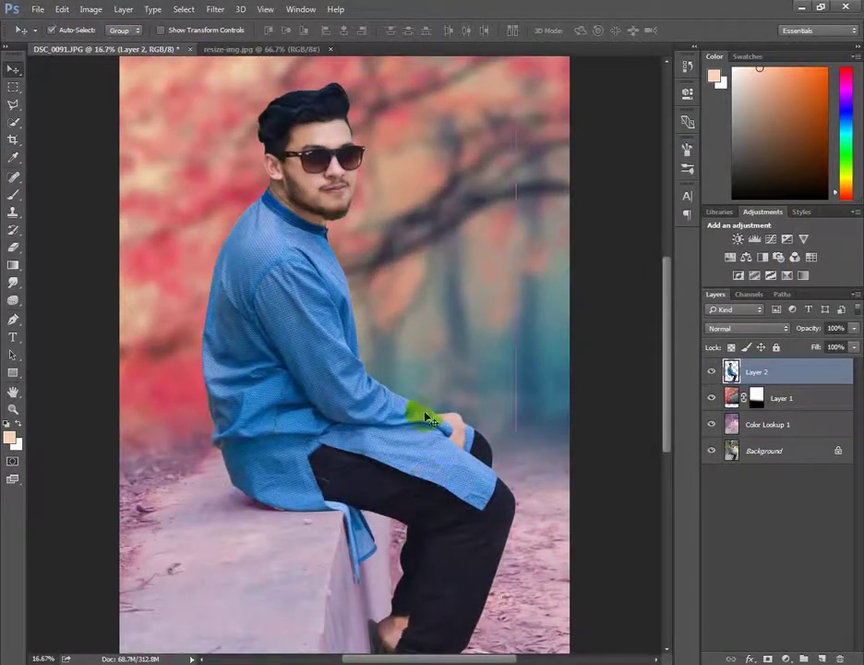
key("ctrl+plus")
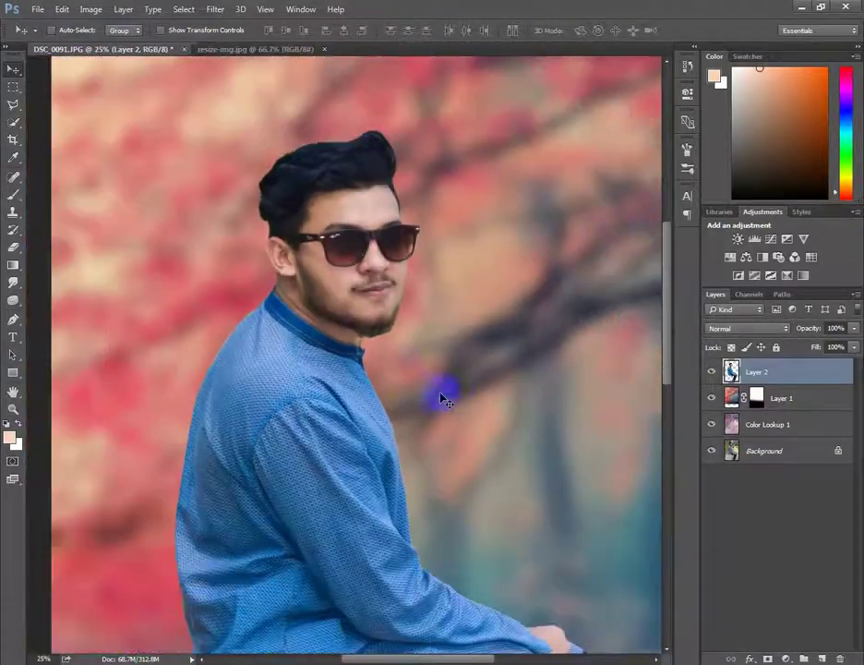
left_click_drag(778, 381, 822, 658)
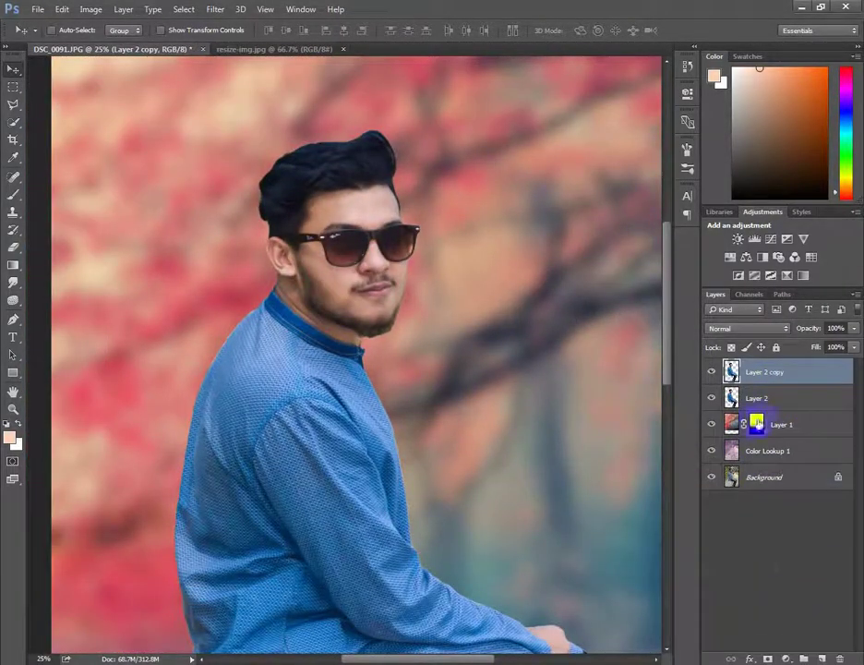
Select the Smudge tool at 31% strength and enlarge its brush to 90
left_click(11, 288)
right_click(596, 282)
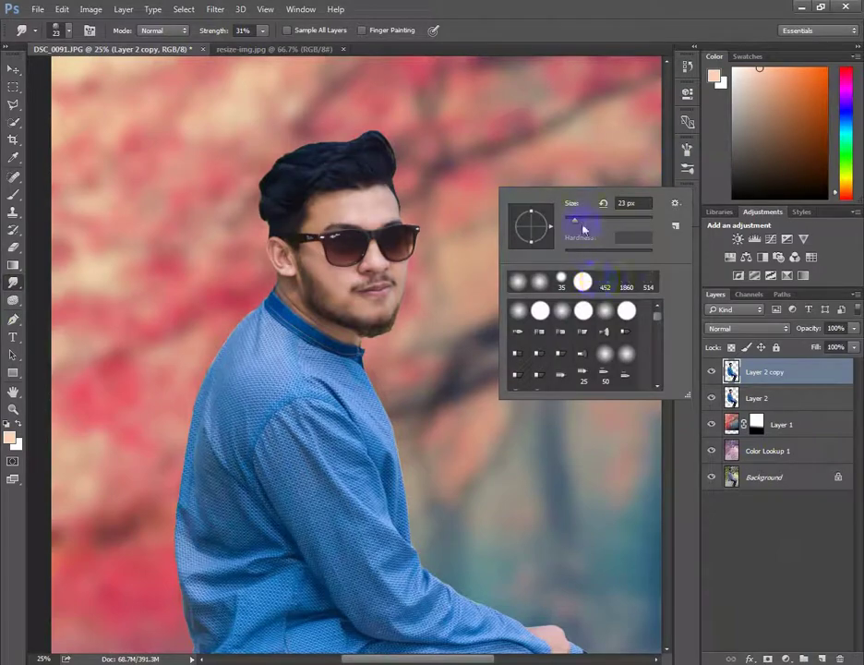
key("Escape")
key("bracketright")
key("bracketright")
key("bracketright")
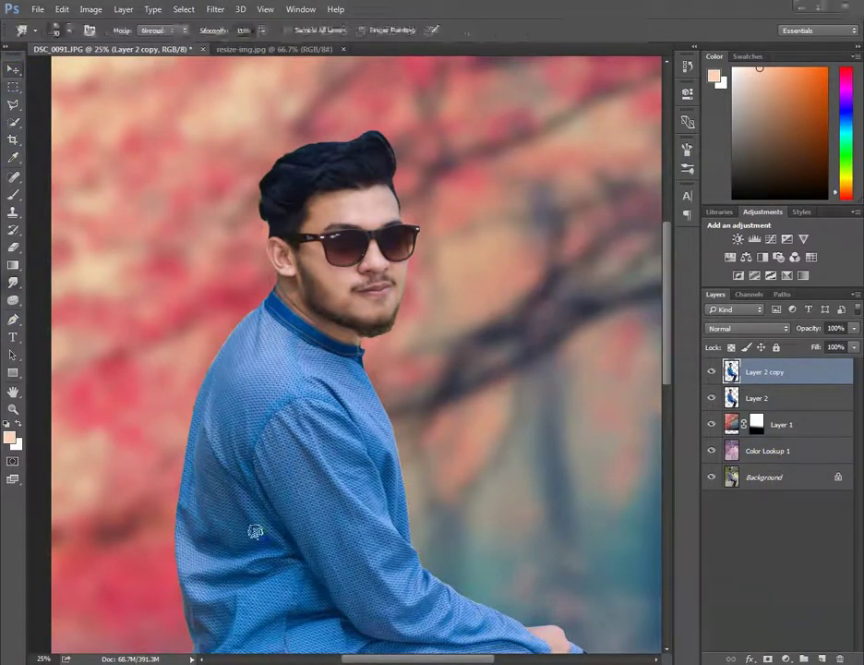
scroll(134, 464, "down", 2)
scroll(132, 457, "down", 2)
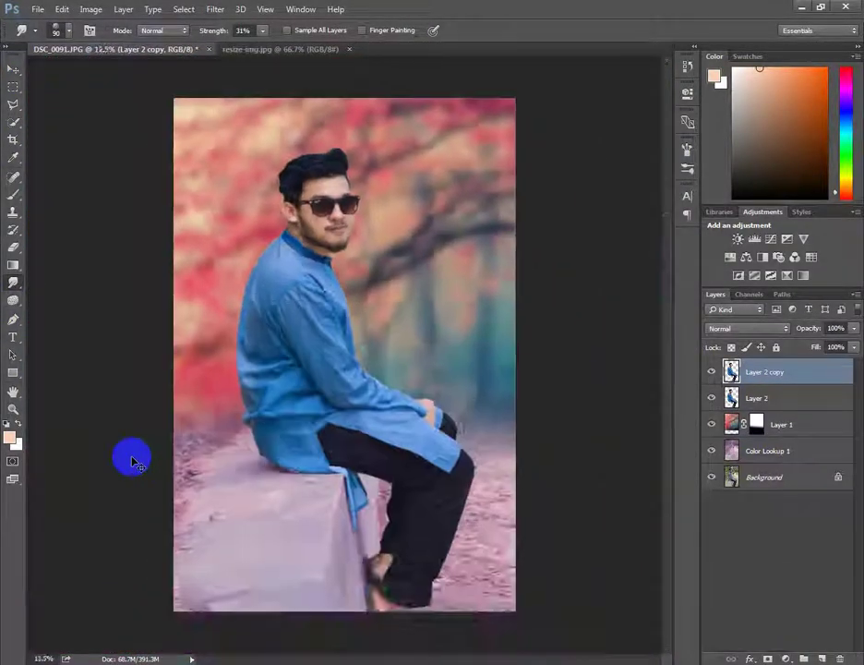
scroll(257, 414, "up", 4)
scroll(263, 466, "up", 1)
scroll(277, 469, "up", 2)
scroll(297, 472, "up", 1)
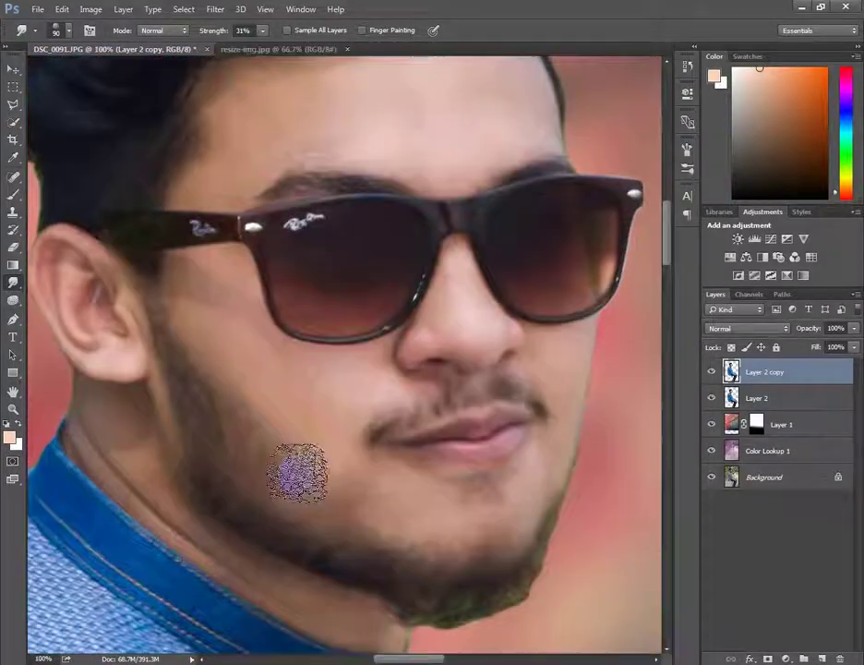
scroll(348, 411, "up", 1)
right_click(394, 281)
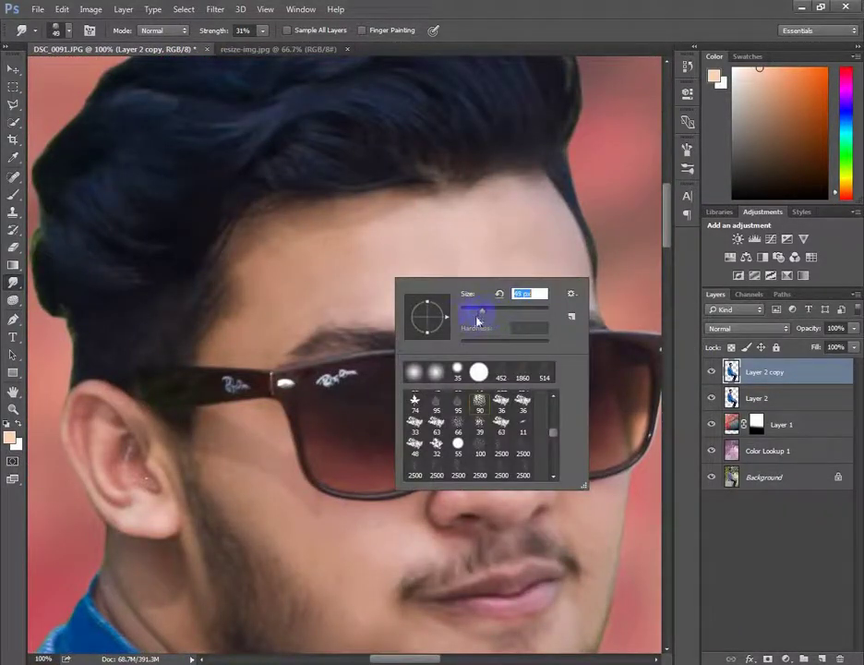
scroll(292, 299, "up", 1)
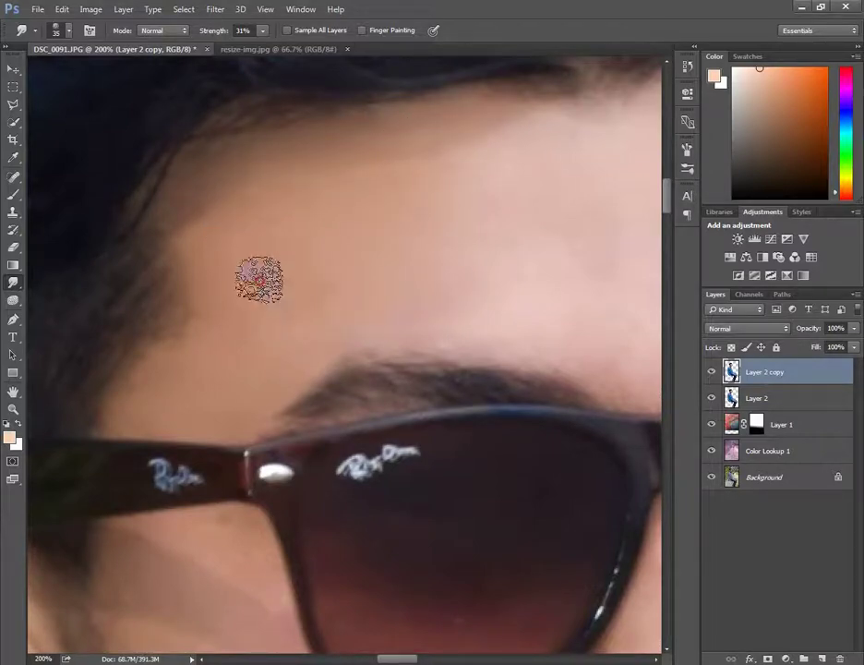
Smudge the forehead and cheek skin smooth
left_click_drag(521, 222, 260, 271)
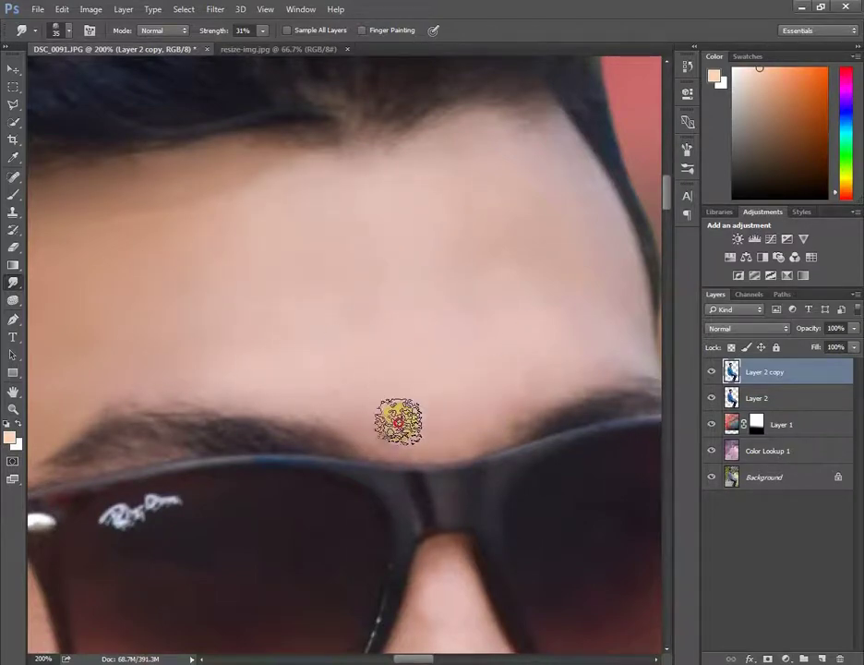
left_click_drag(468, 367, 381, 358)
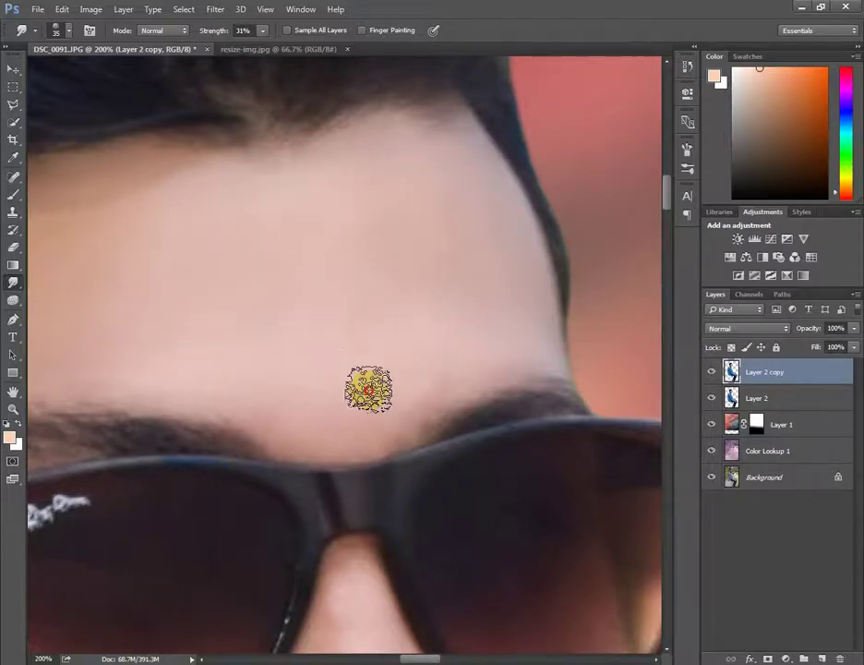
scroll(182, 324, "down", 5)
scroll(182, 324, "left", 5)
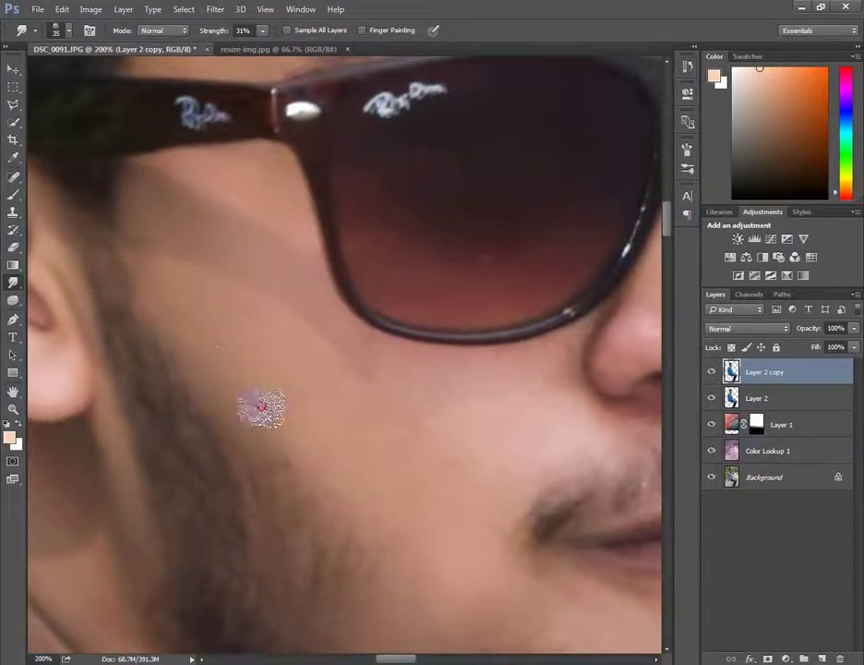
scroll(404, 499, "right", 5)
scroll(404, 500, "down", 1)
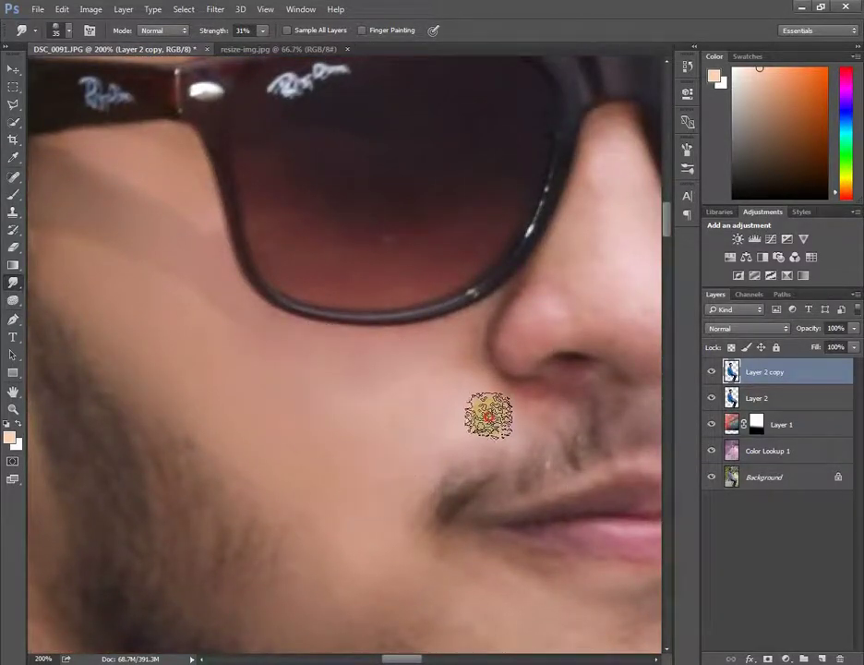
Smooth the cheek skin below the nose and resize the Smudge brush to 40 px
left_click_drag(488, 411, 505, 413)
scroll(381, 377, "right", 8)
scroll(382, 376, "up", 4)
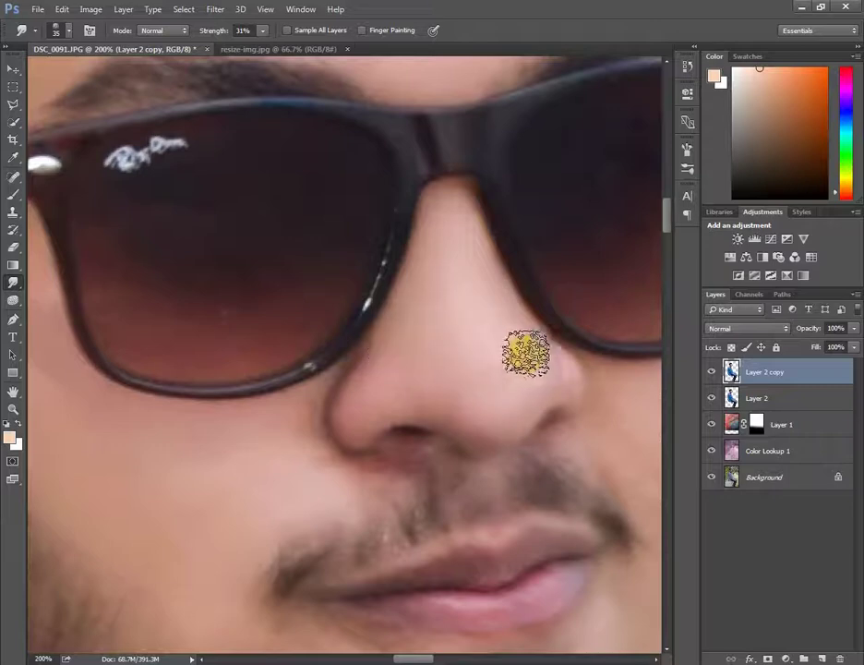
right_click(436, 408)
key("Escape")
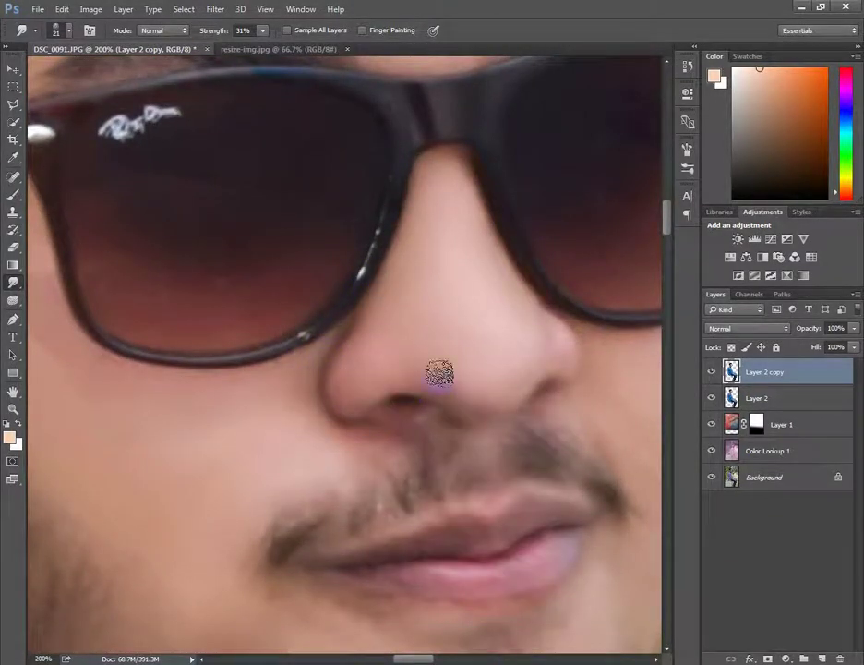
scroll(439, 373, "right", 3)
right_click(356, 319)
key("Escape")
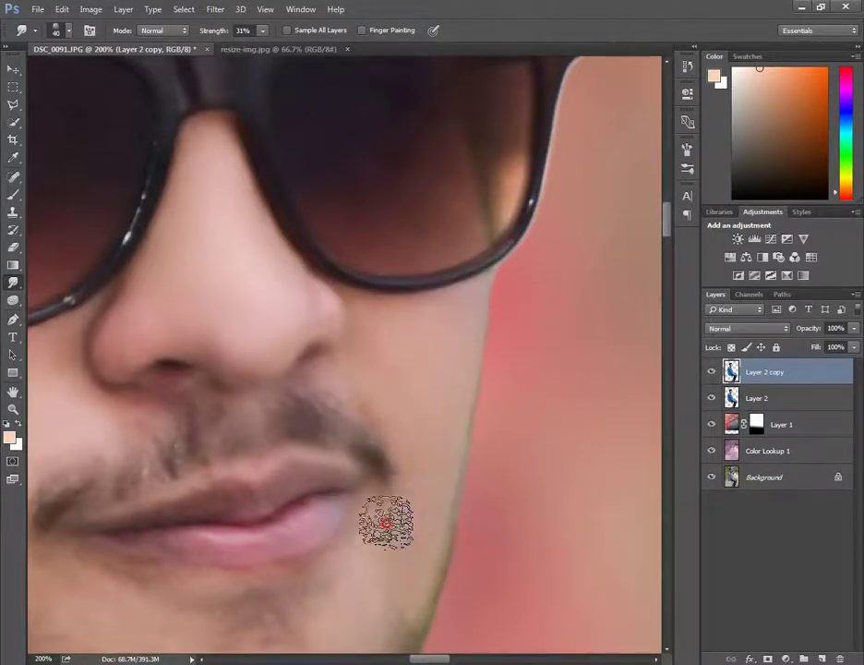
Smudge the neck skin below the ear and above the collar smooth
scroll(476, 274, "down", 5)
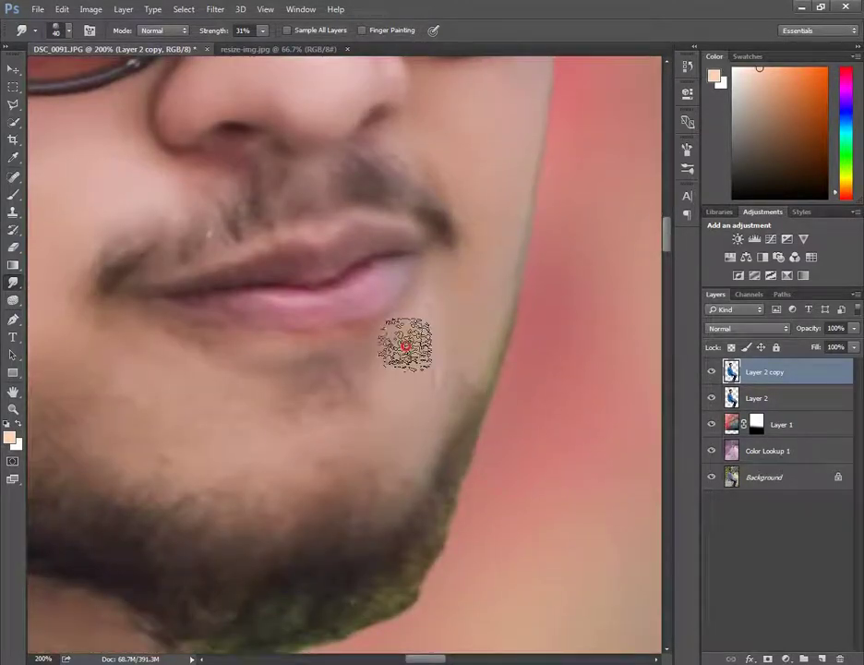
scroll(486, 256, "left", 3)
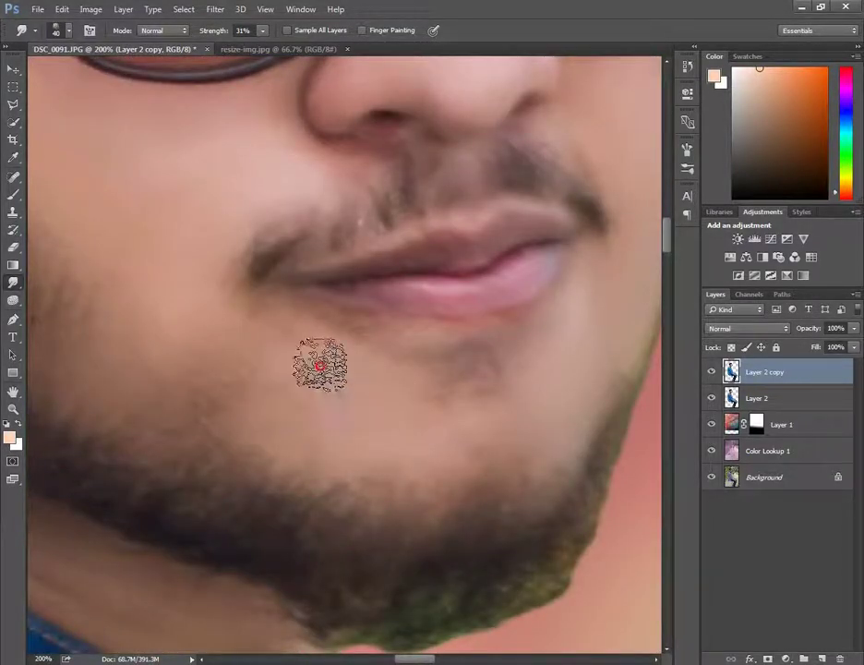
scroll(299, 338, "up", 1)
scroll(299, 338, "left", 3)
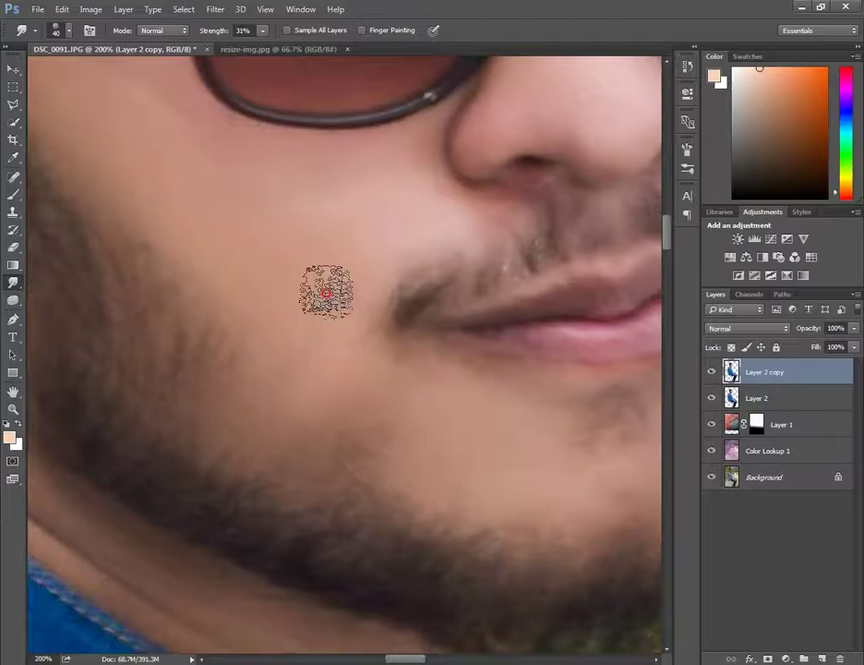
left_click_drag(212, 215, 341, 353)
left_click_drag(292, 307, 285, 293)
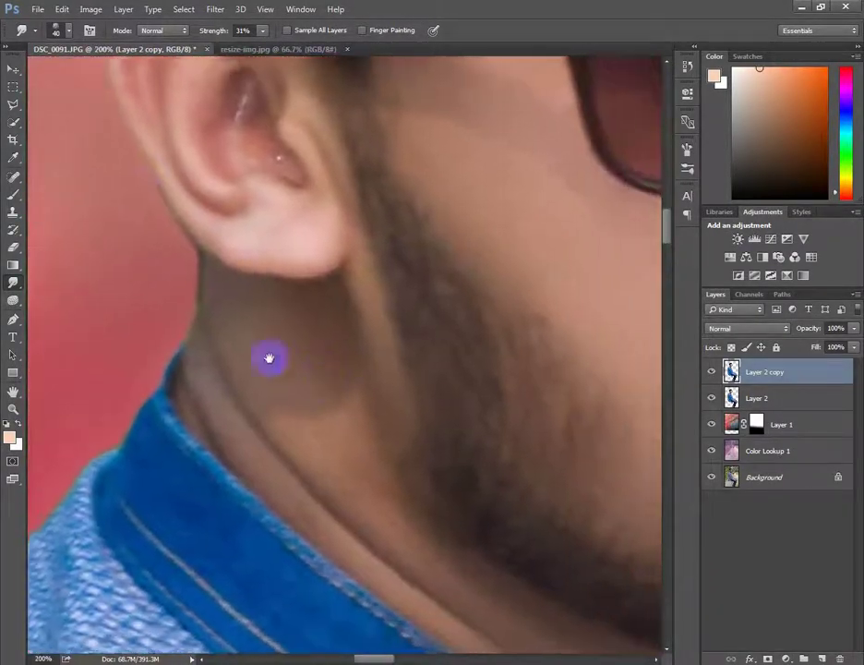
mouse_move(269, 358)
left_mouse_down()
mouse_move(223, 412)
mouse_move(220, 338)
left_mouse_up()
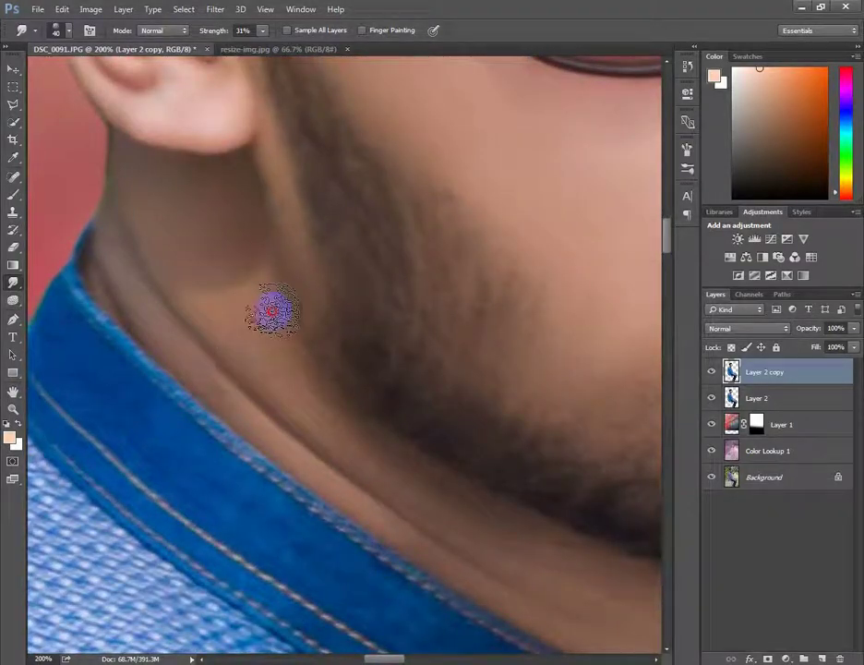
left_click_drag(383, 479, 294, 393)
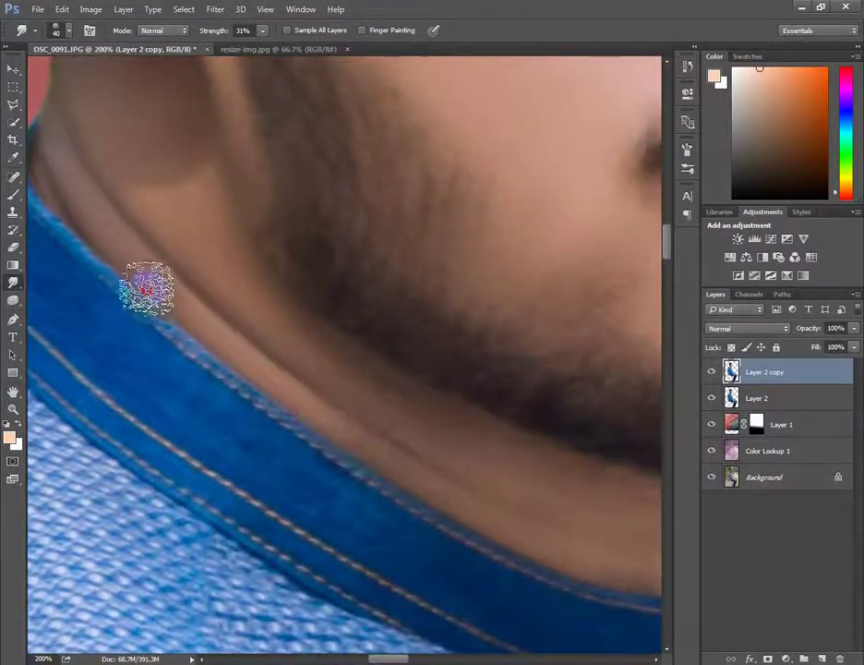
scroll(146, 289, "right", 3)
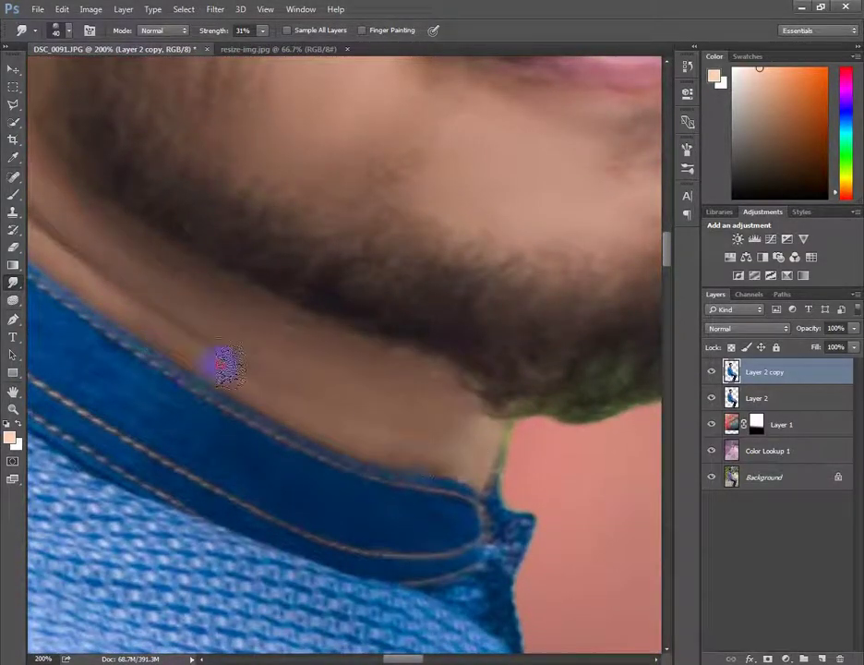
scroll(368, 471, "up", 2)
Shrink the Smudge brush to 24 px
scroll(381, 521, "down", 5)
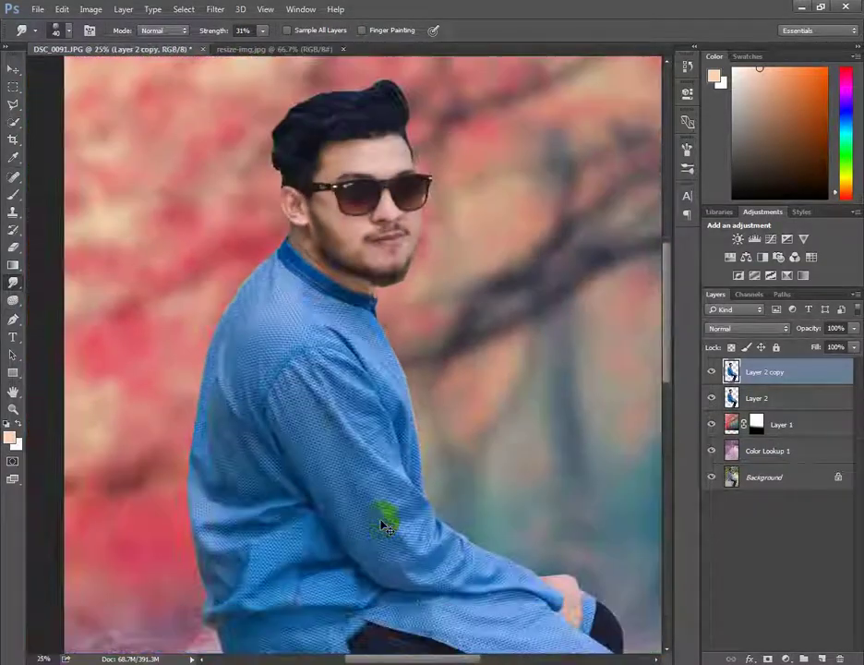
scroll(383, 525, "up", 1)
scroll(343, 447, "up", 2)
scroll(351, 405, "up", 2)
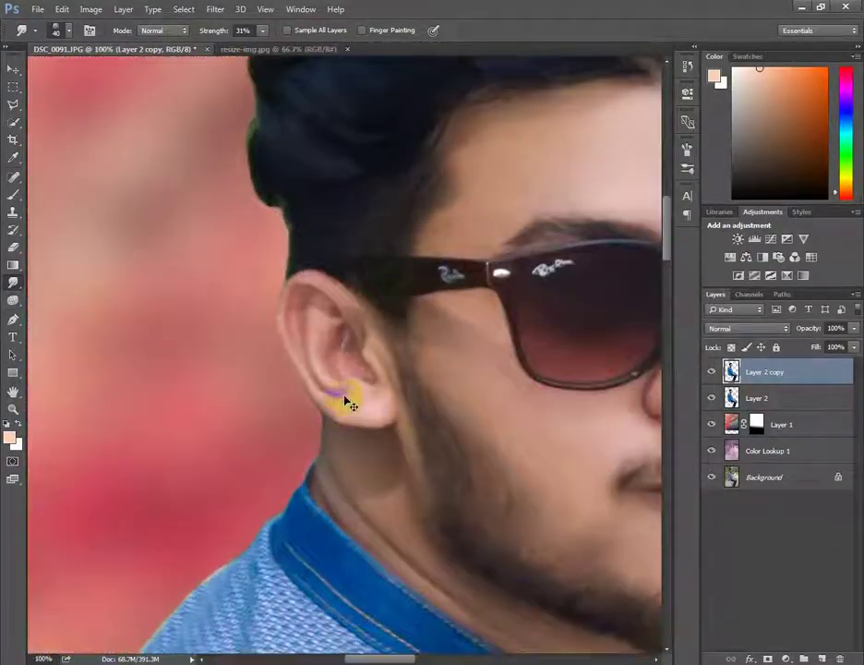
scroll(361, 328, "up", 1)
right_click(361, 328)
left_click_drag(443, 356, 435, 357)
key("Return")
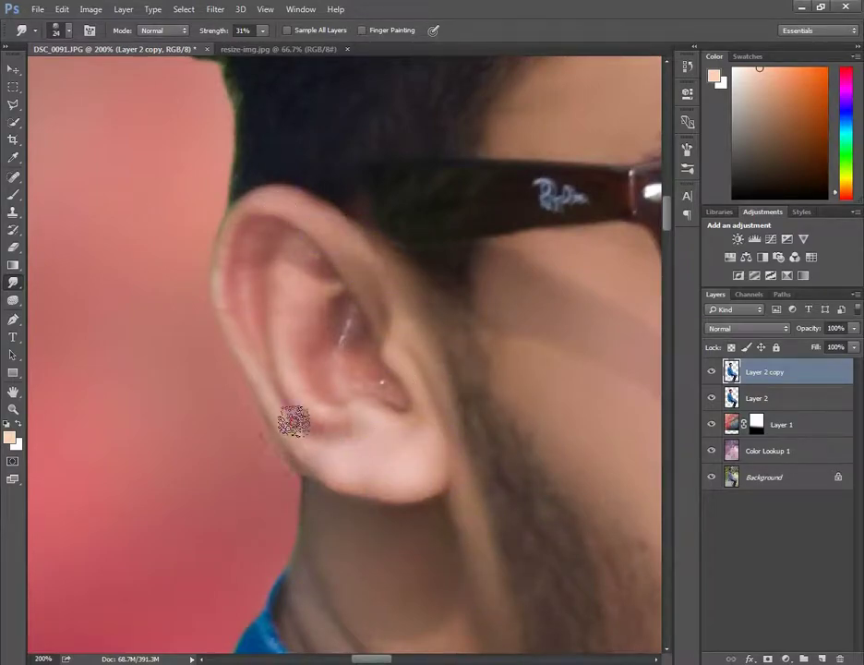
Zoom in and out around the sleeve, hand and collar edges to inspect the cut-out
scroll(279, 381, "down", 4)
scroll(338, 338, "down", 5)
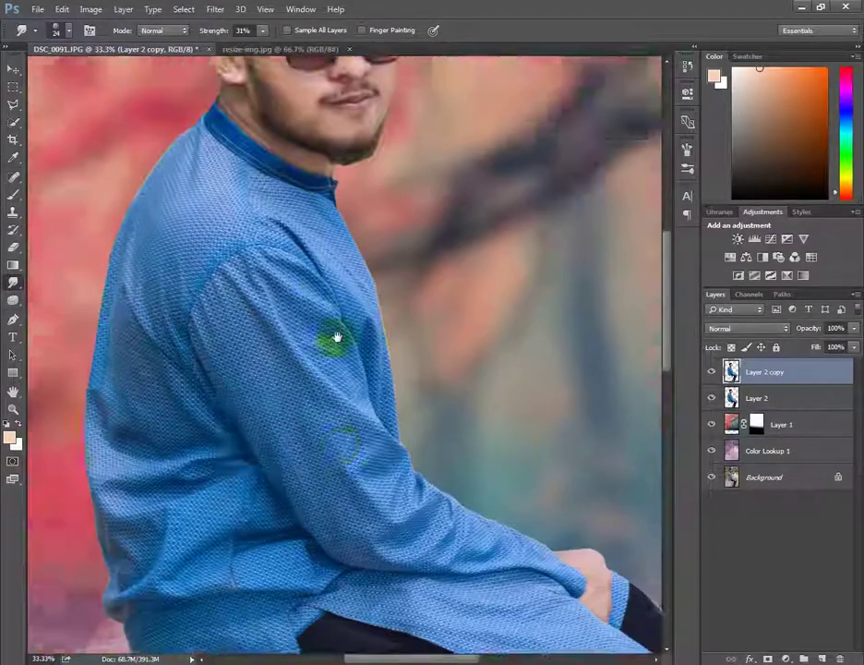
scroll(286, 361, "down", 5)
scroll(325, 410, "up", 3)
scroll(234, 340, "up", 2)
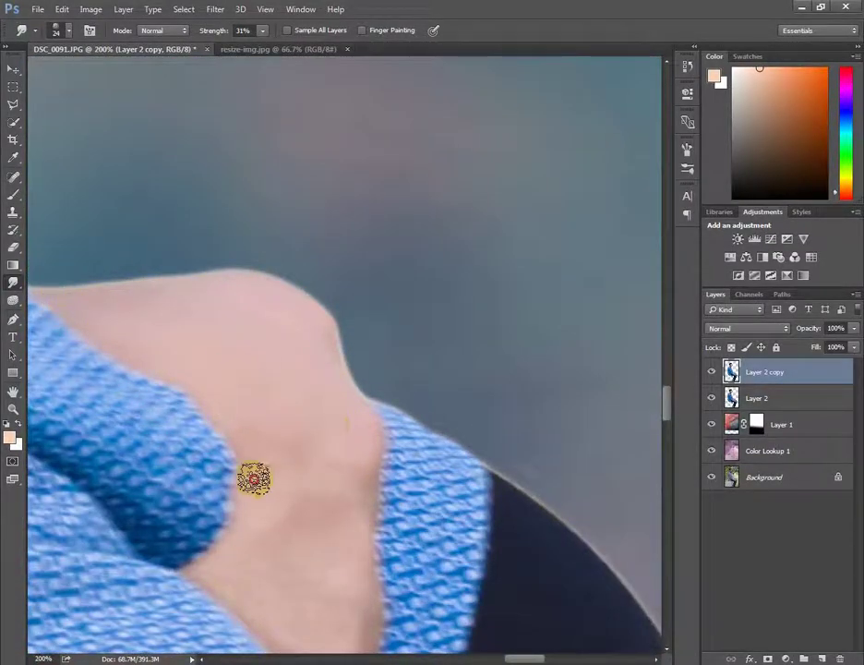
scroll(289, 454, "down", 3)
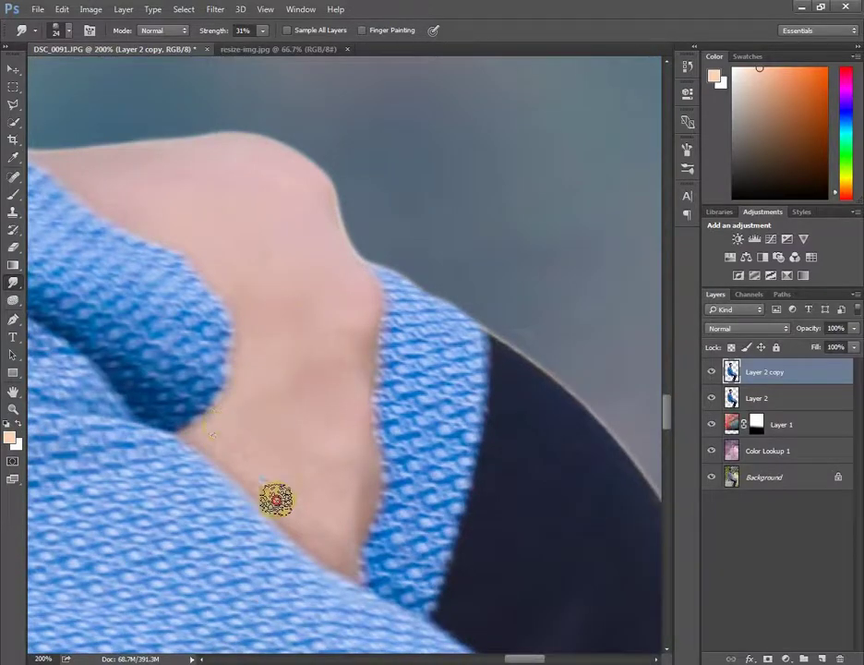
scroll(290, 342, "down", 2)
scroll(289, 340, "down", 1)
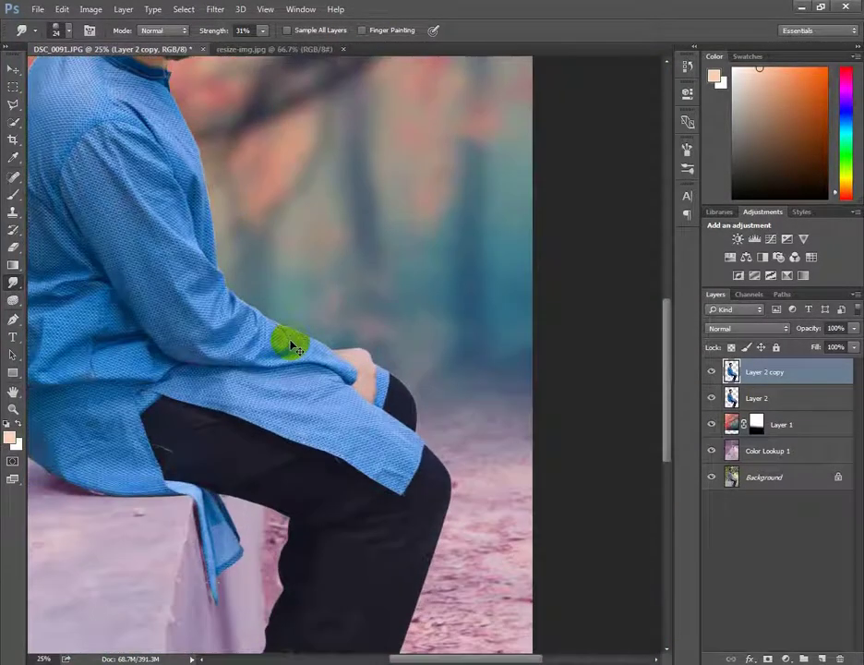
scroll(292, 342, "down", 2)
scroll(296, 340, "up", 1)
scroll(338, 507, "down", 1)
scroll(347, 505, "down", 1)
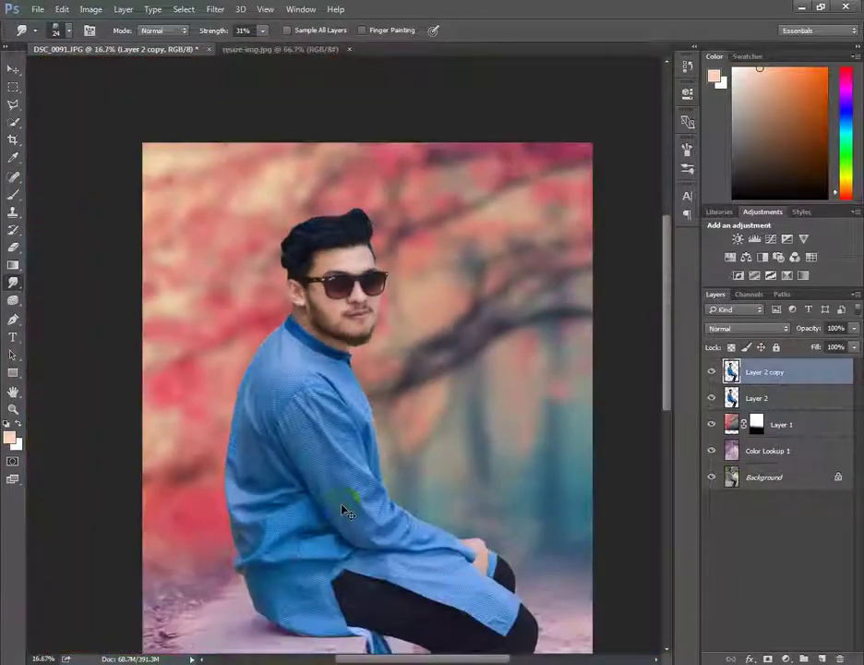
scroll(338, 506, "down", 1)
scroll(492, 456, "up", 2)
scroll(423, 420, "up", 2)
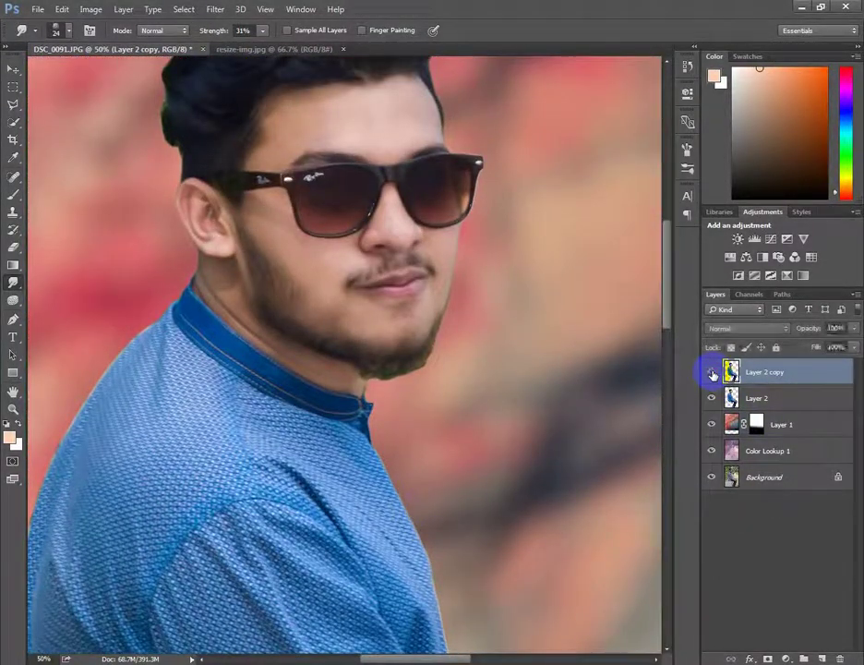
scroll(583, 387, "up", 1)
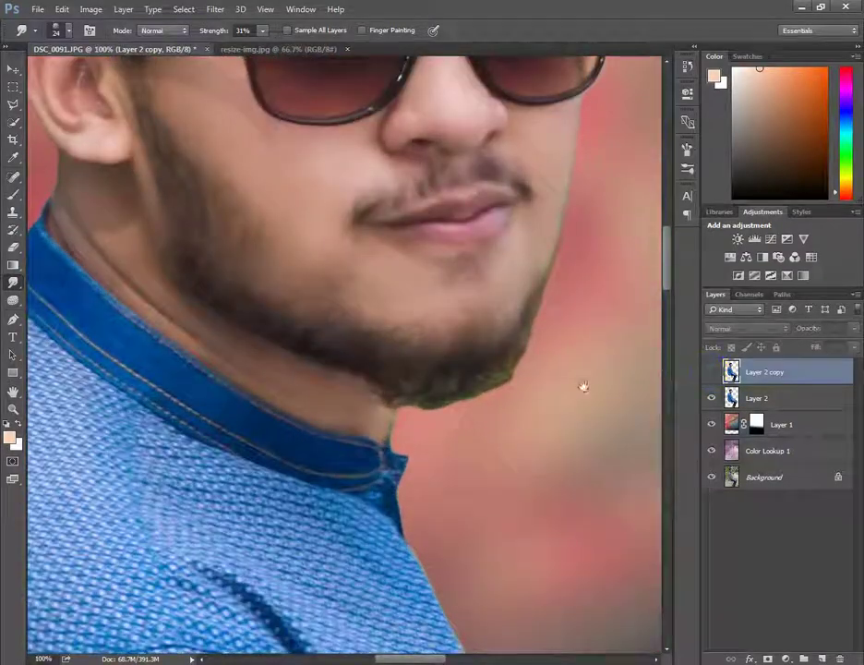
scroll(591, 393, "up", 1)
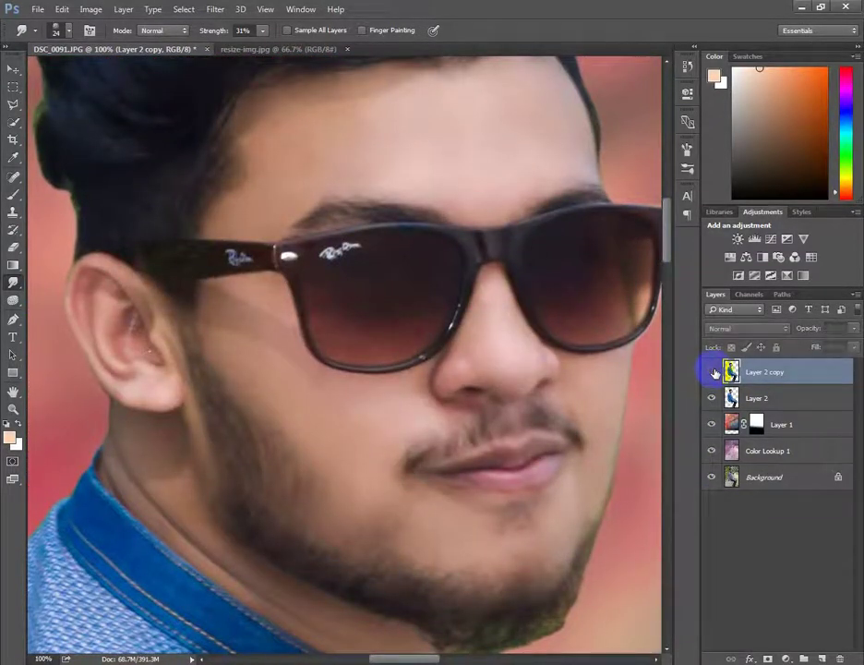
scroll(558, 459, "down", 3)
scroll(561, 459, "down", 3)
scroll(560, 459, "up", 3)
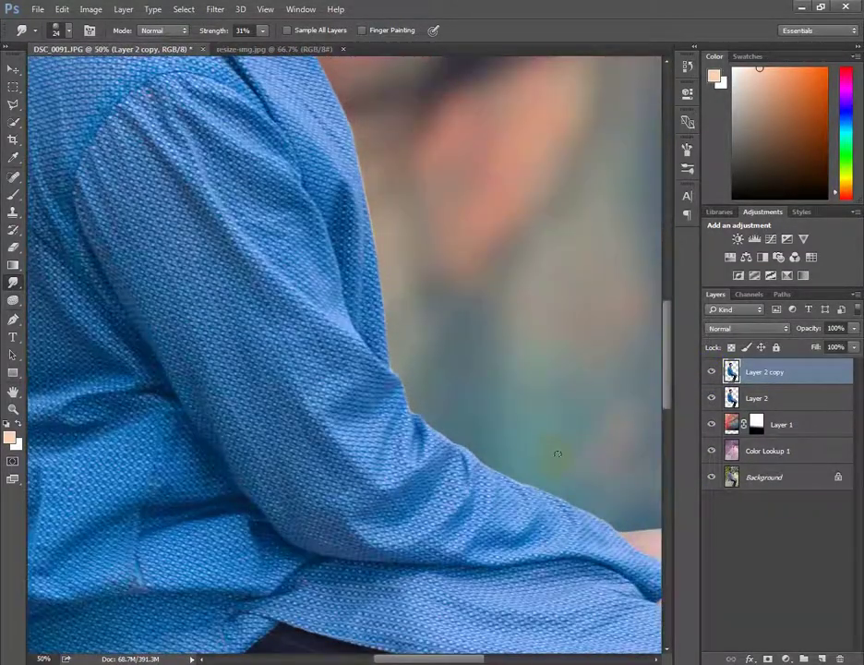
scroll(429, 338, "up", 1)
scroll(265, 462, "up", 1)
Enlarge the Smudge brush to 46 px, smooth the ankle edges, then fit the photo on screen
scroll(265, 461, "up", 1)
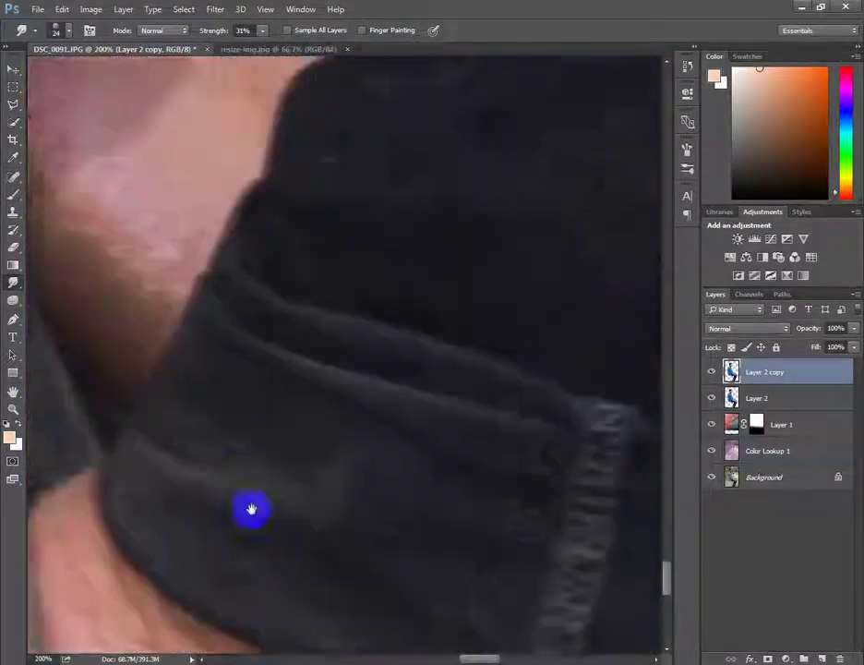
scroll(241, 266, "up", 1)
right_click(203, 246)
key("Return")
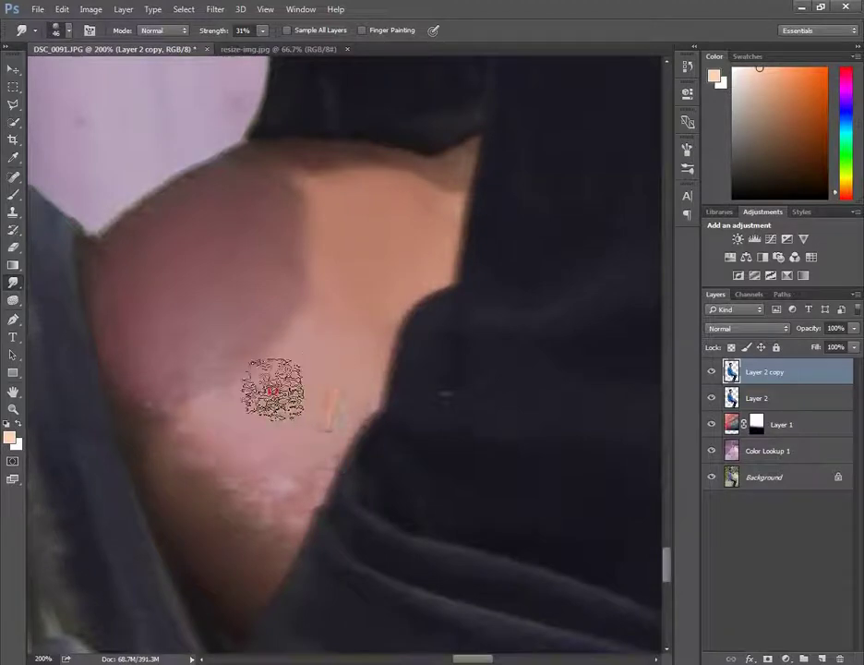
mouse_move(232, 575)
left_mouse_down()
mouse_move(275, 411)
mouse_move(297, 450)
left_mouse_up()
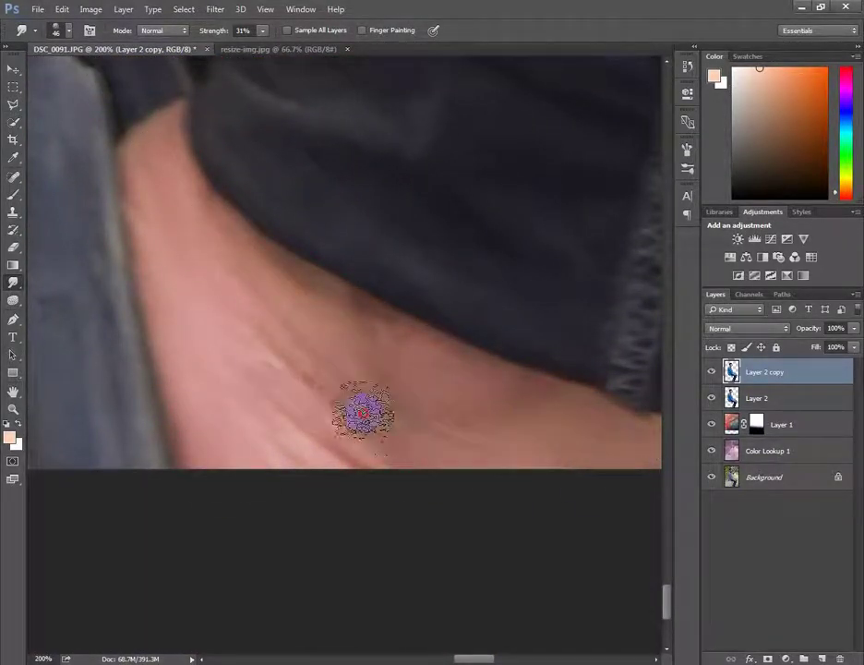
key("ctrl+minus")
key("ctrl+0")
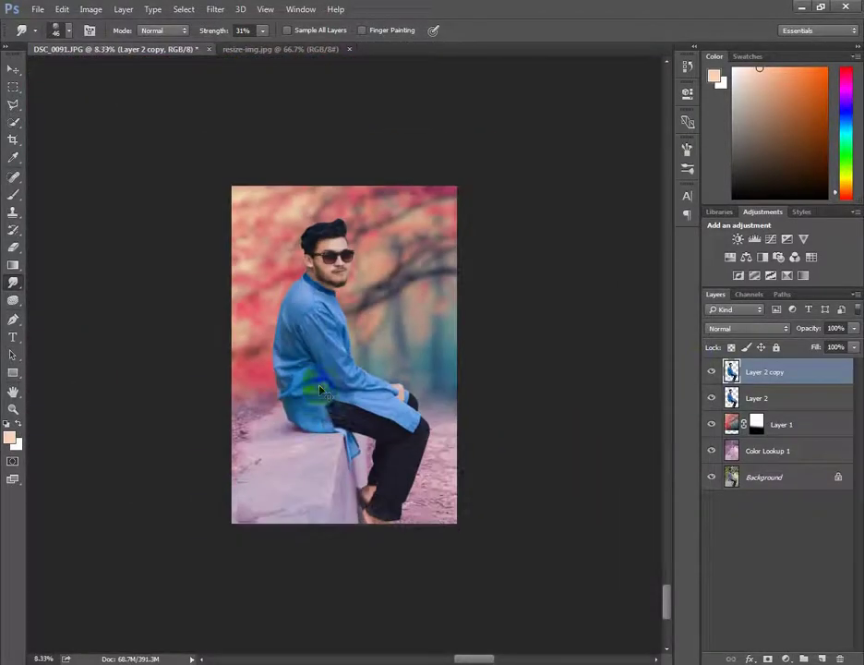
Merge Layer 2 into Layer 2 copy and duplicate the merged man layer
left_click(772, 397, "shift")
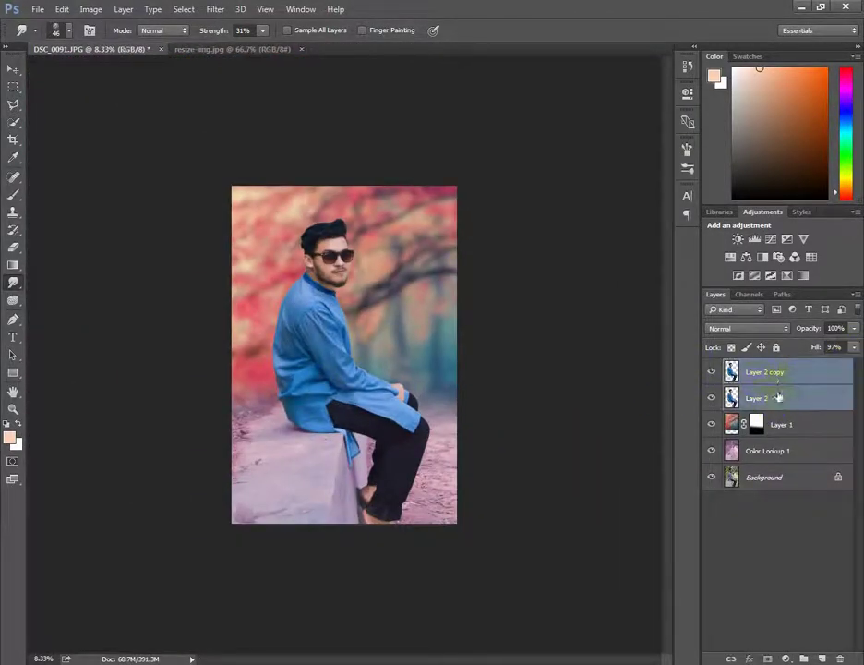
right_click(772, 397)
left_click(591, 450)
left_click_drag(766, 371, 822, 659)
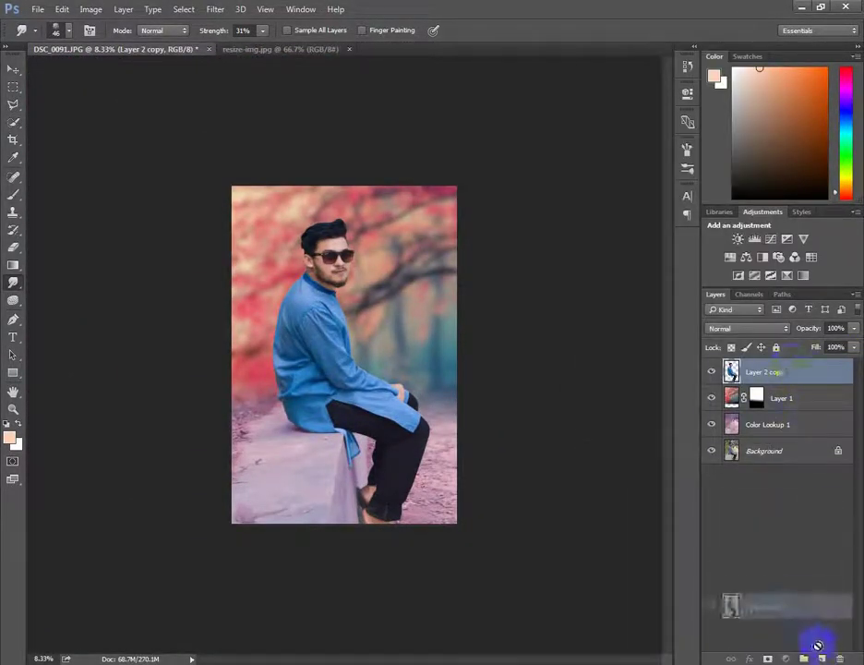
key("ctrl+plus")
Remove the extra duplicate so Layer 2 copy is the only man layer
key("ctrl+plus")
key("ctrl+plus")
key("ctrl+plus")
left_click_drag(287, 270, 209, 279)
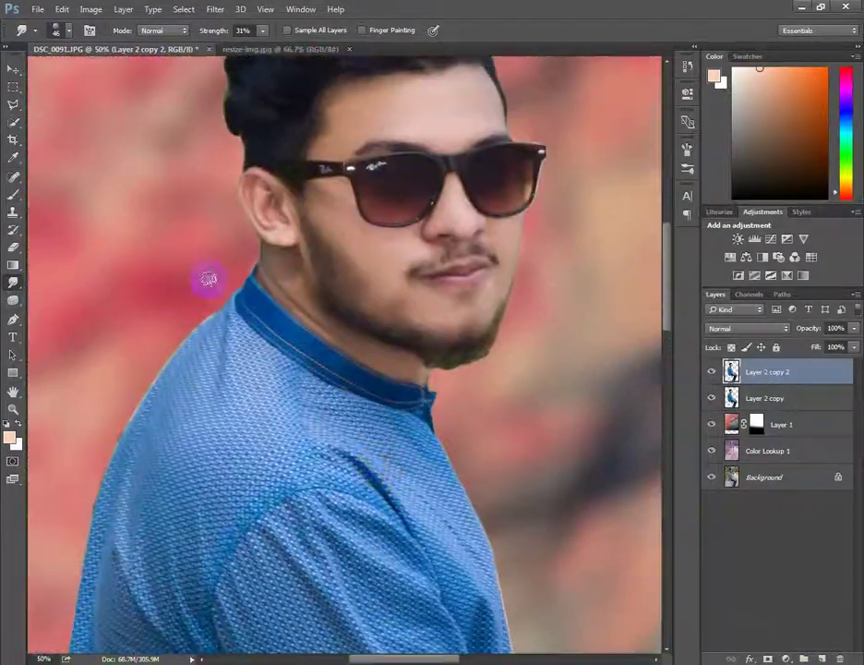
key("v")
key("ctrl+e")
key("ctrl+plus")
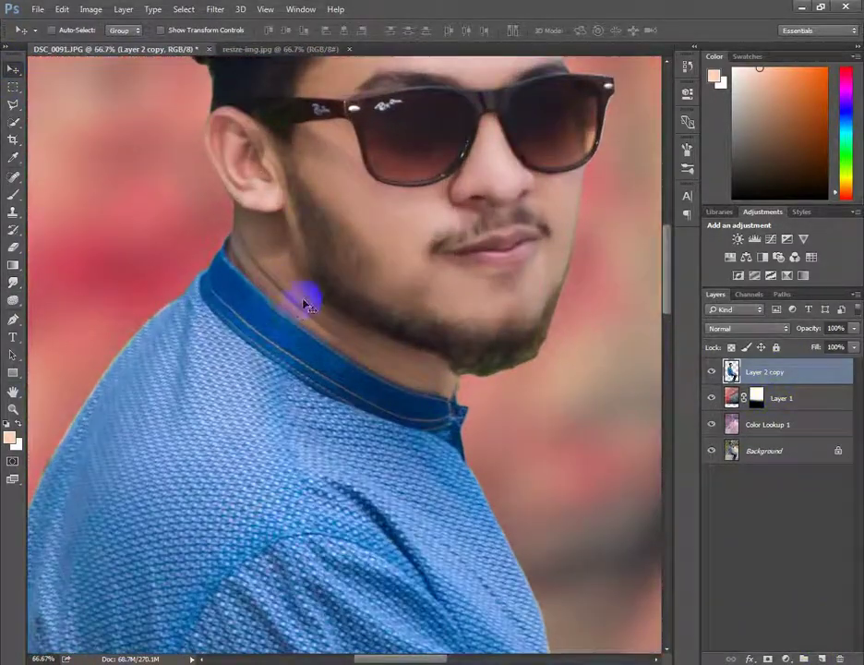
left_click_drag(302, 294, 436, 529)
left_click(15, 247)
scroll(268, 268, "up", 3)
Set the Eraser to 100% opacity and 29 px, then erase the fringe along the chin and neck
left_click(234, 35)
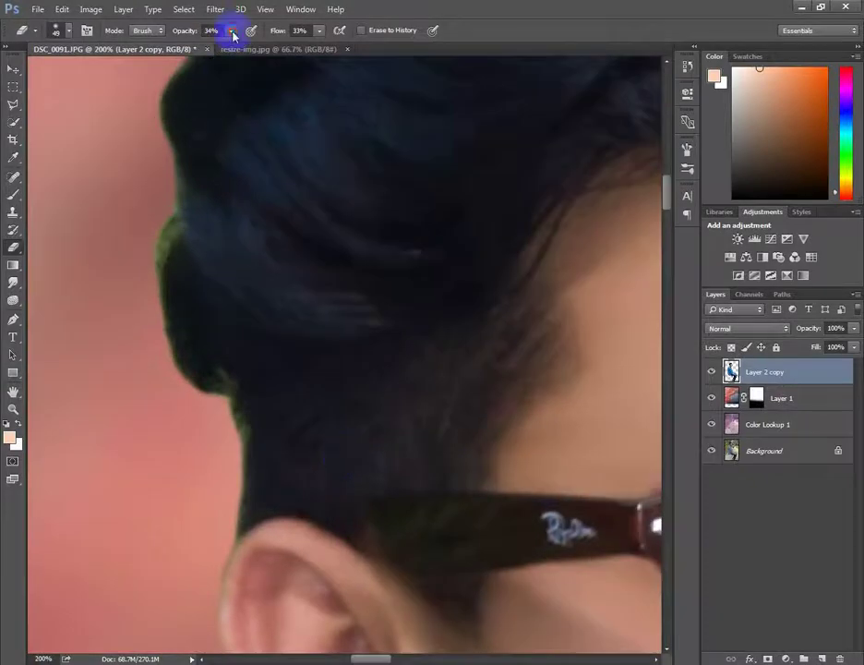
right_click(157, 225)
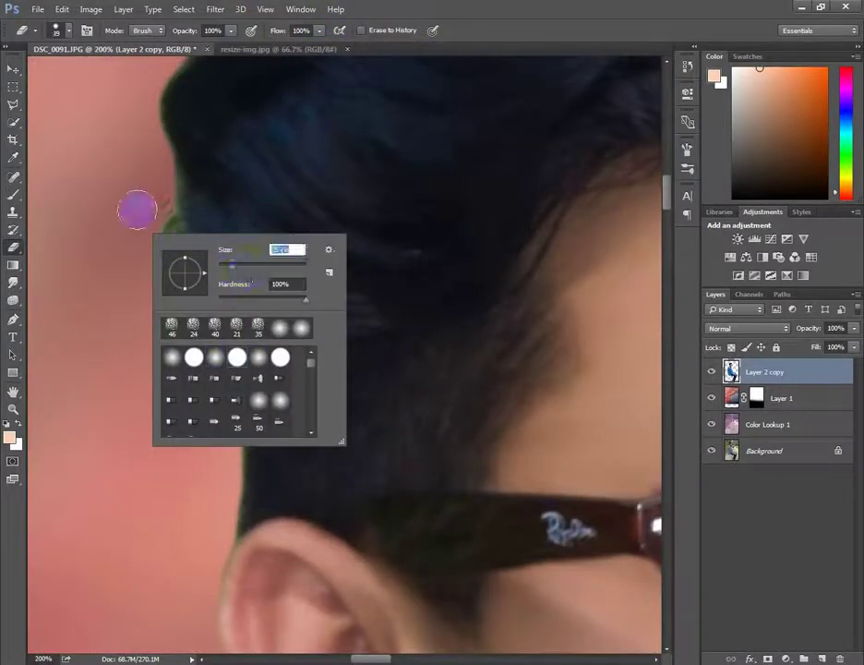
type("29")
key("Return")
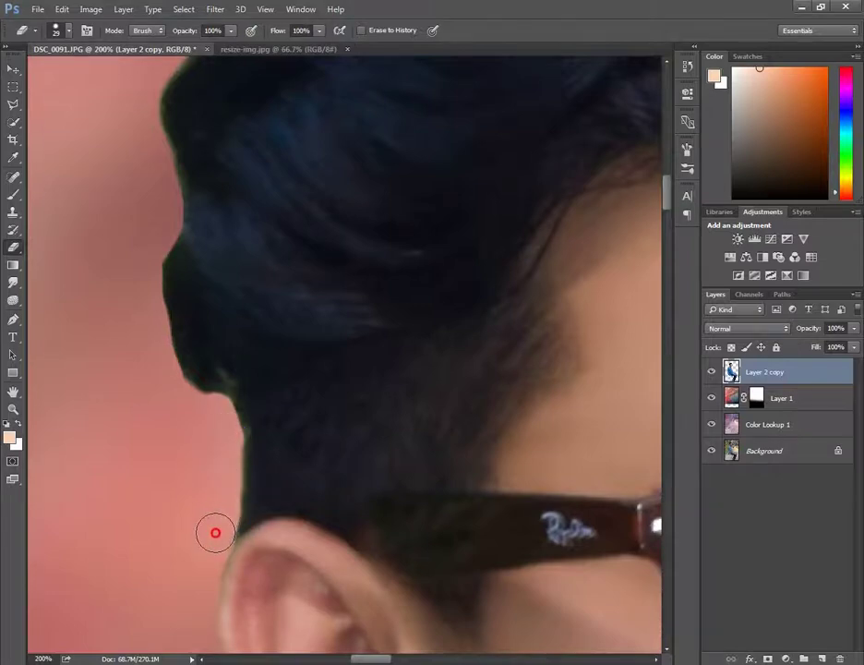
mouse_move(215, 532)
left_mouse_down()
mouse_move(472, 477)
mouse_move(415, 414)
left_mouse_up()
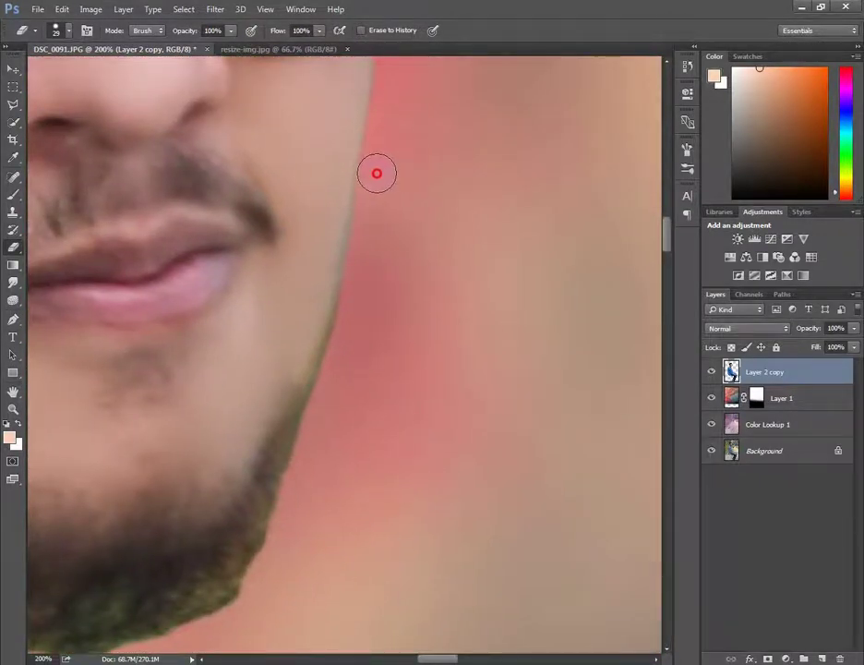
left_click_drag(359, 368, 381, 227)
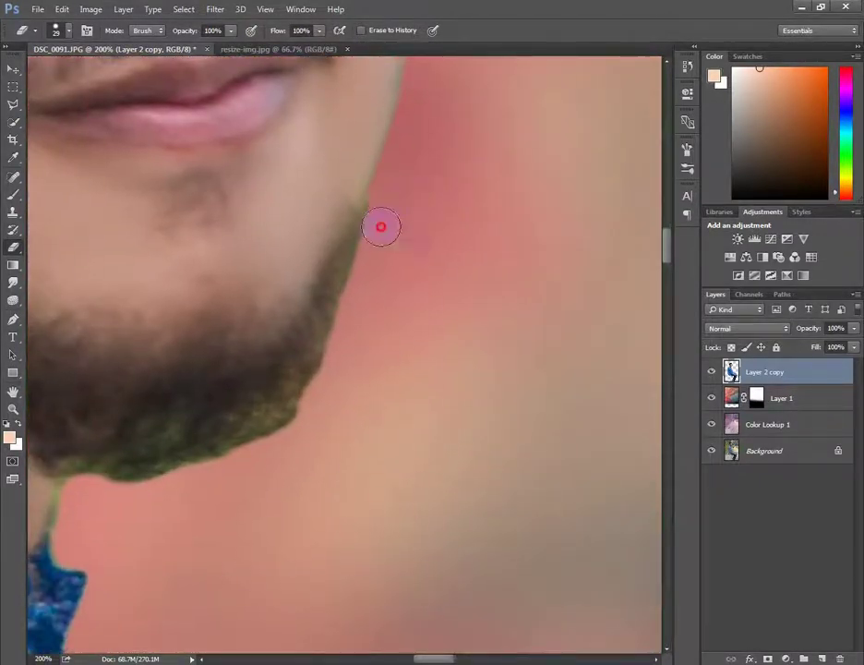
left_click_drag(280, 374, 363, 341)
left_click_drag(332, 419, 351, 318)
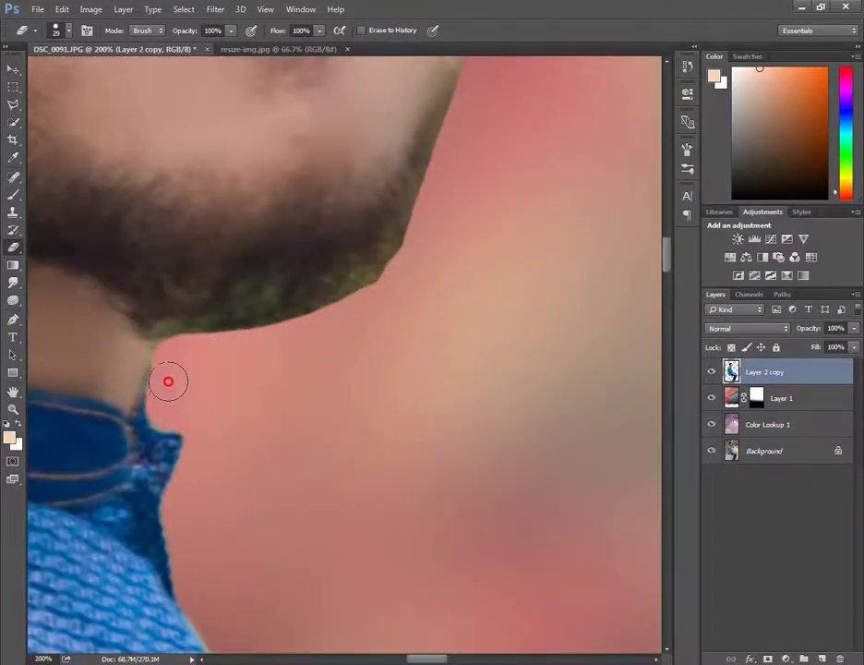
key("ctrl+minus")
Switch to the Smudge tool and zoom onto the hair and sunglasses
key("w")
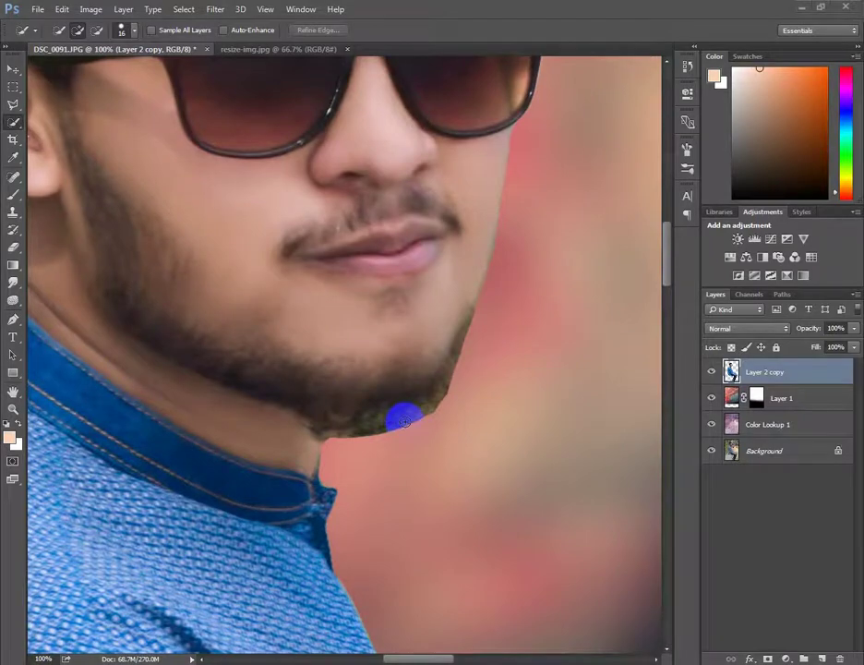
scroll(202, 145, "down", 2)
scroll(193, 150, "down", 2)
scroll(199, 148, "up", 1)
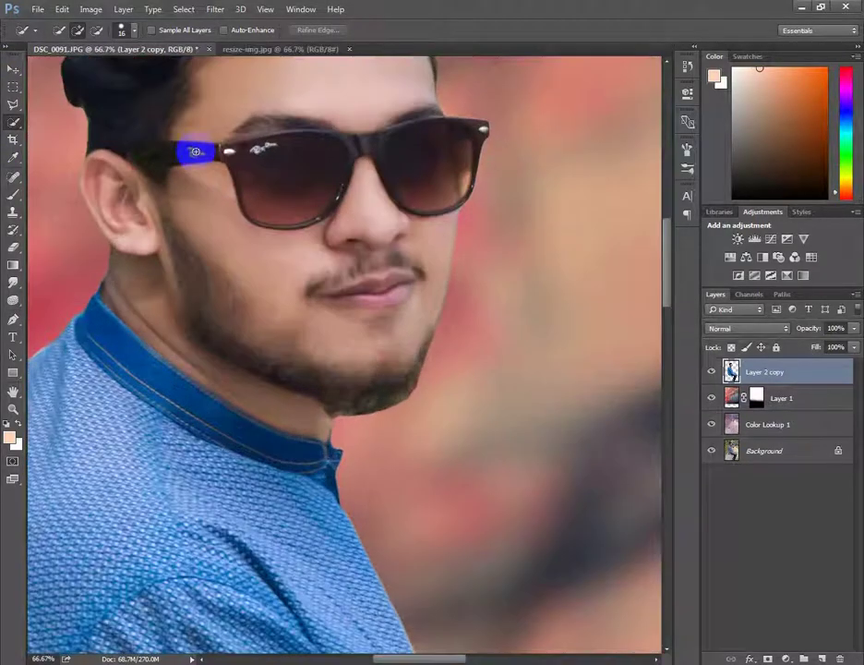
left_click_drag(240, 258, 369, 469)
left_click(13, 69)
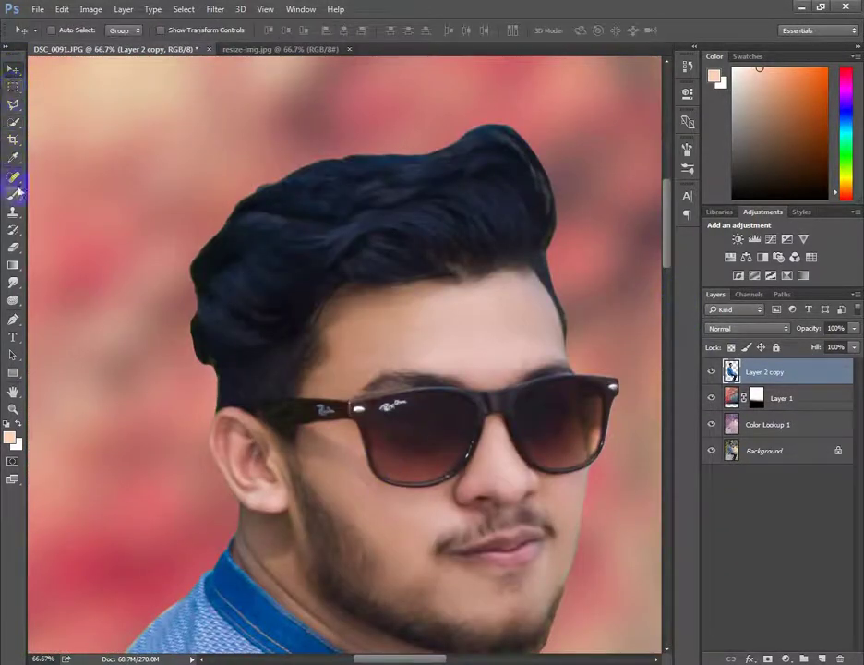
left_click(13, 282)
right_click(273, 292)
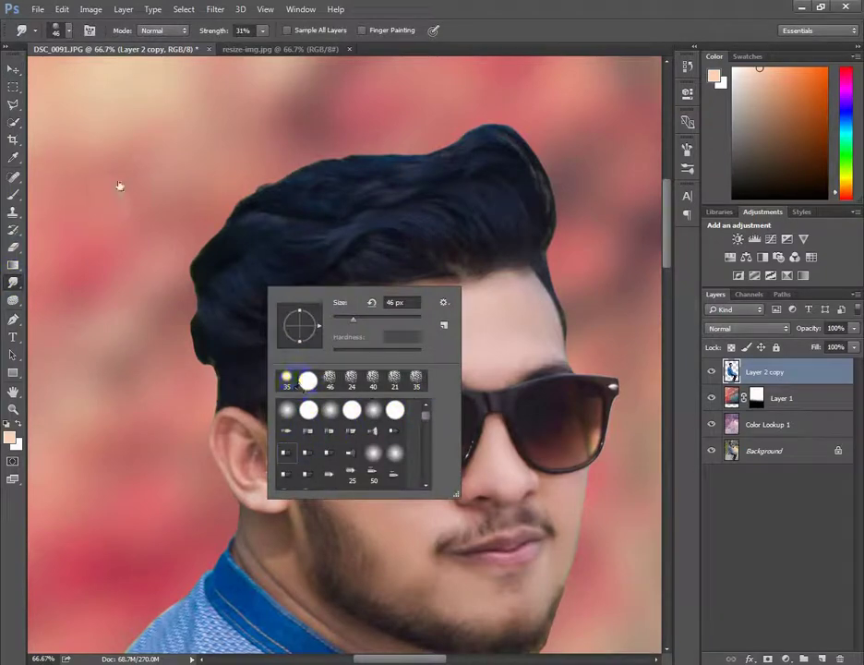
left_click(13, 69)
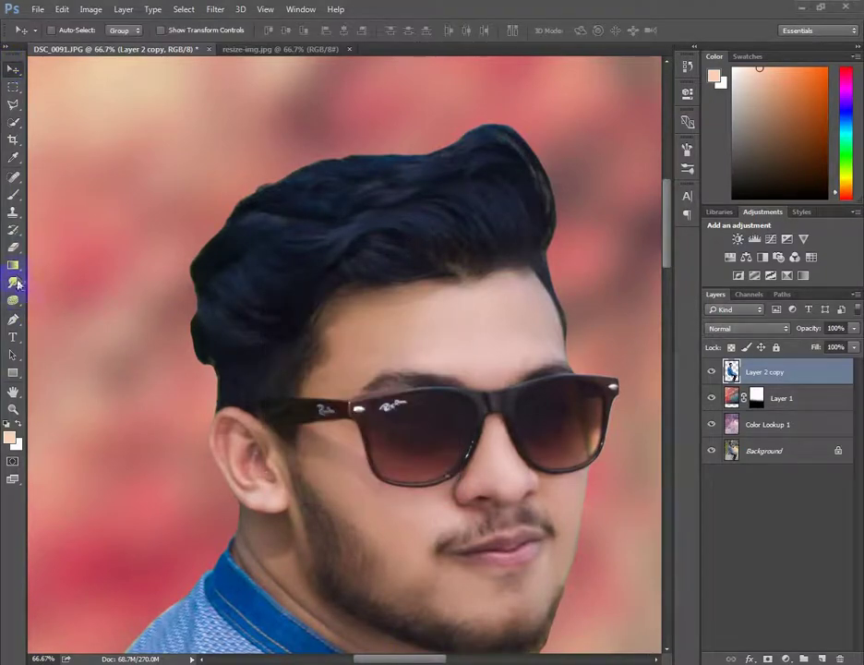
left_click(248, 397)
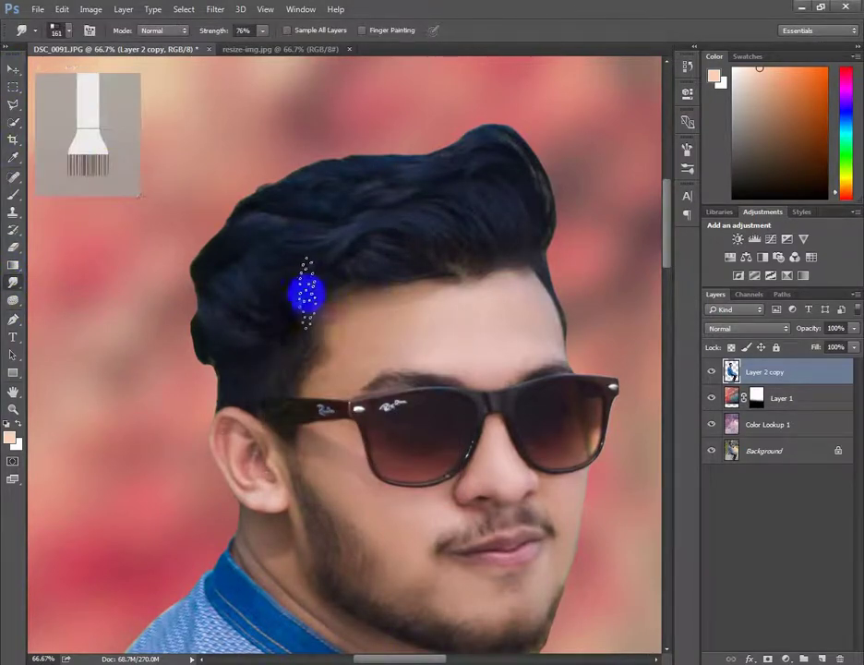
scroll(498, 289, "up", 2)
scroll(532, 417, "up", 2)
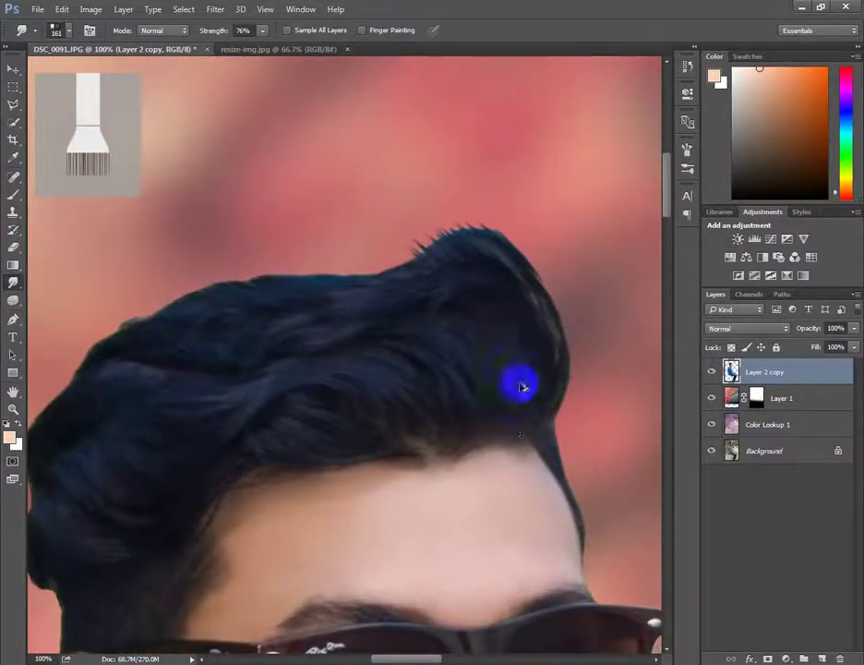
Lower the Smudge strength to 48% and soften the hair tuft strands
left_click_drag(521, 386, 455, 348)
left_click_drag(245, 50, 225, 49)
left_click_drag(434, 240, 450, 360)
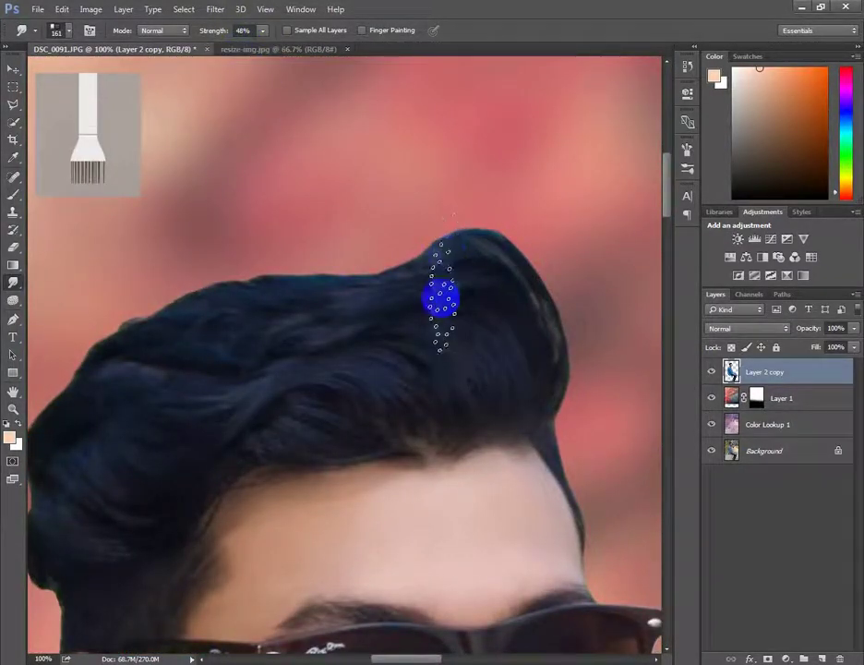
left_click_drag(531, 323, 554, 411)
left_click_drag(379, 245, 392, 342)
left_click_drag(409, 300, 410, 402)
left_click_drag(410, 351, 382, 386)
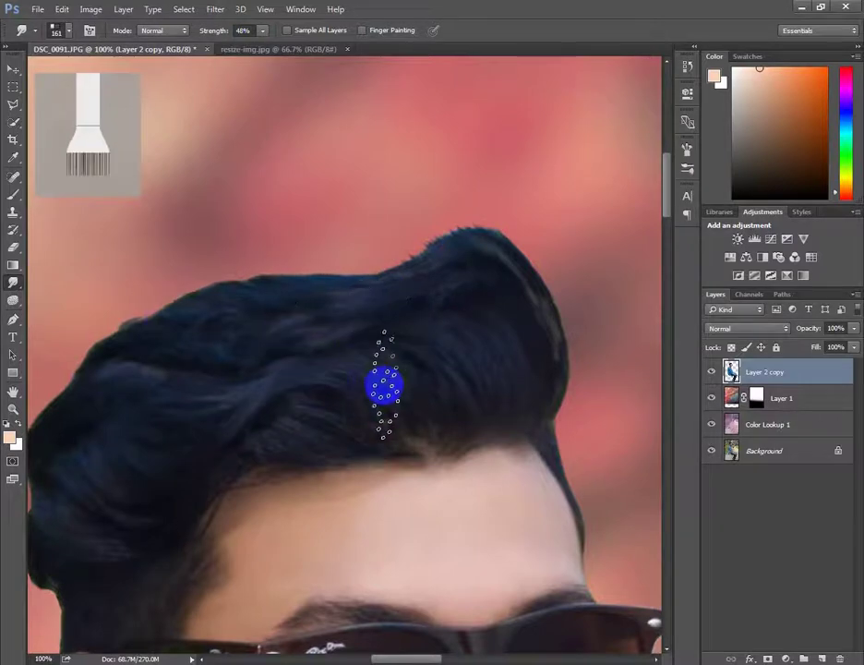
left_click_drag(222, 386, 322, 372)
left_click_drag(512, 328, 480, 383)
left_click_drag(417, 305, 417, 388)
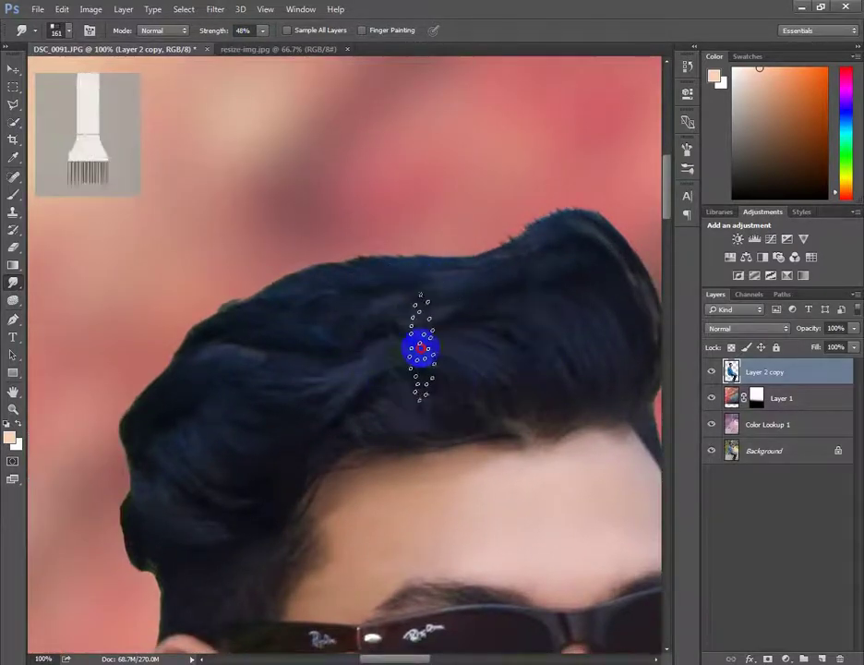
left_click_drag(381, 286, 380, 383)
mouse_move(259, 369)
left_mouse_down()
mouse_move(247, 310)
mouse_move(283, 420)
left_mouse_up()
Smudge the hair along the top and left side of the head
left_click_drag(241, 445, 284, 318)
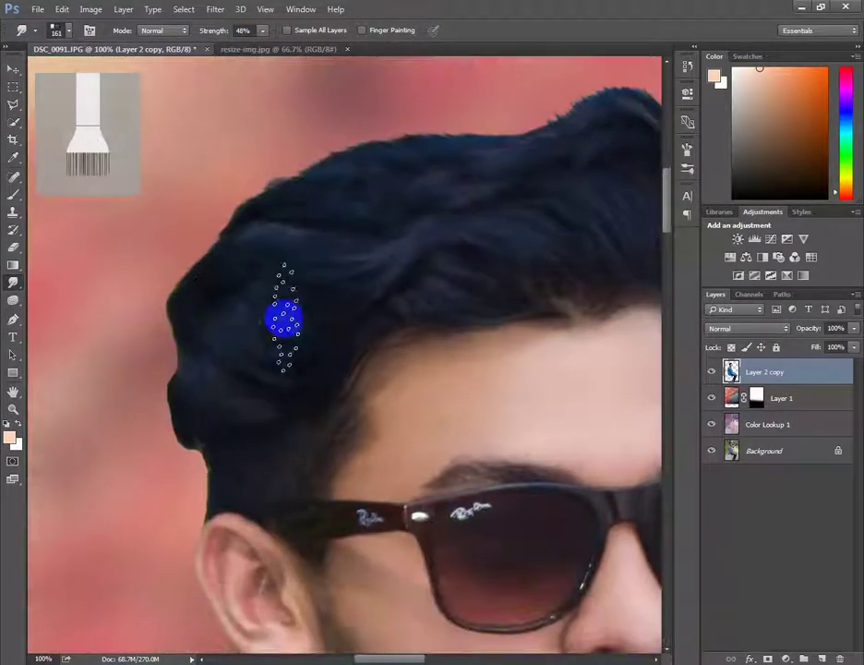
mouse_move(226, 337)
left_mouse_down()
mouse_move(221, 395)
mouse_move(202, 434)
left_mouse_up()
mouse_move(257, 326)
left_mouse_down()
mouse_move(239, 397)
mouse_move(278, 443)
left_mouse_up()
left_click_drag(232, 328, 251, 425)
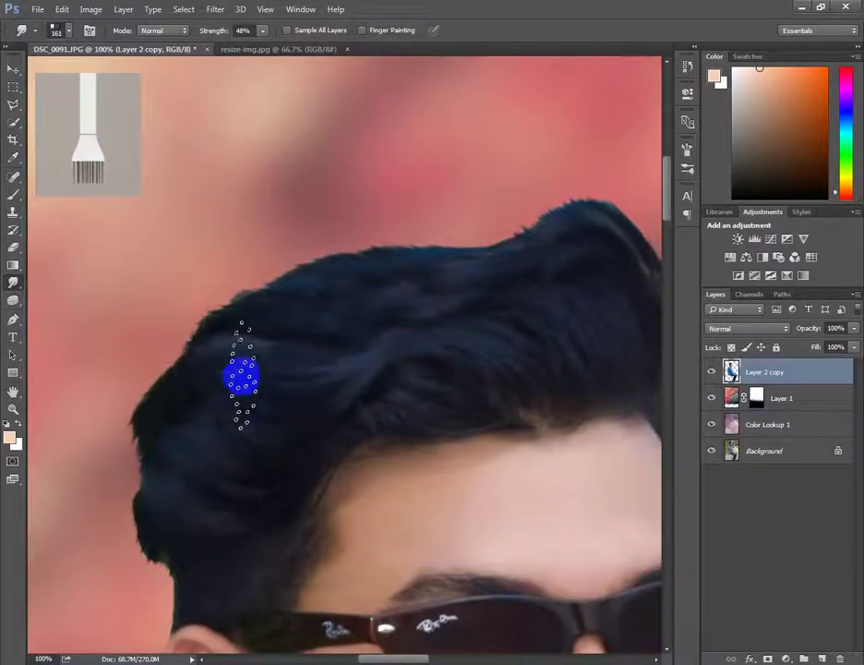
left_click_drag(235, 289, 251, 395)
mouse_move(165, 424)
left_mouse_down()
mouse_move(184, 540)
mouse_move(67, 606)
left_mouse_up()
left_click_drag(316, 403, 317, 507)
left_click_drag(281, 327, 281, 425)
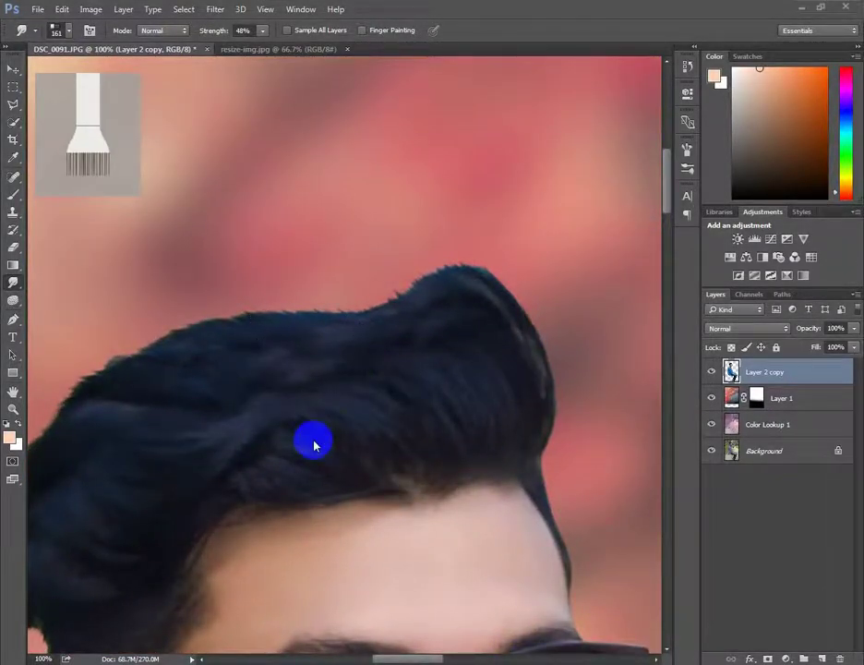
scroll(314, 447, "down", 3)
scroll(317, 446, "down", 2)
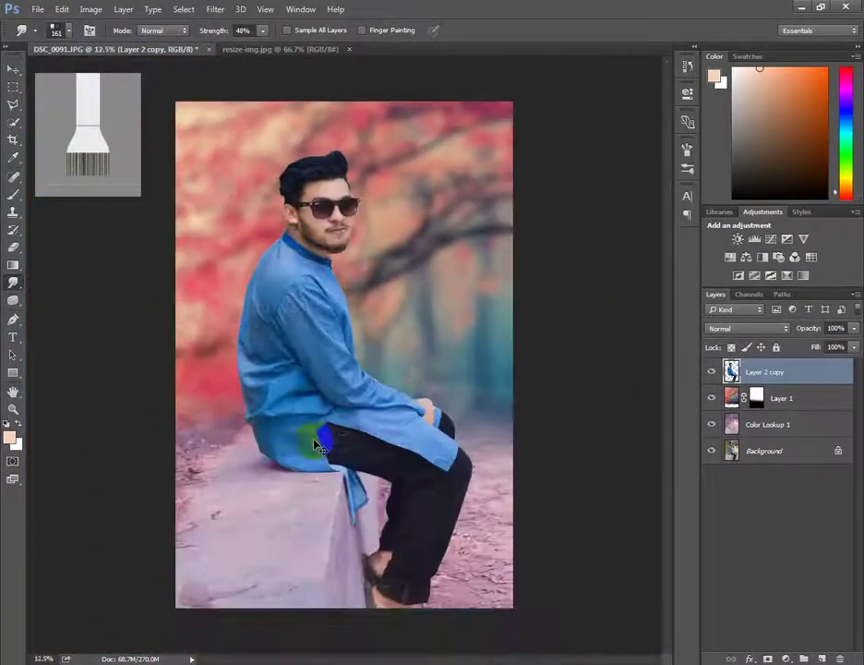
scroll(319, 441, "up", 4)
scroll(158, 266, "up", 1)
scroll(223, 367, "down", 2)
Set the Smudge strength to 31% and pull the hair's left edge into wisps
right_click(312, 449)
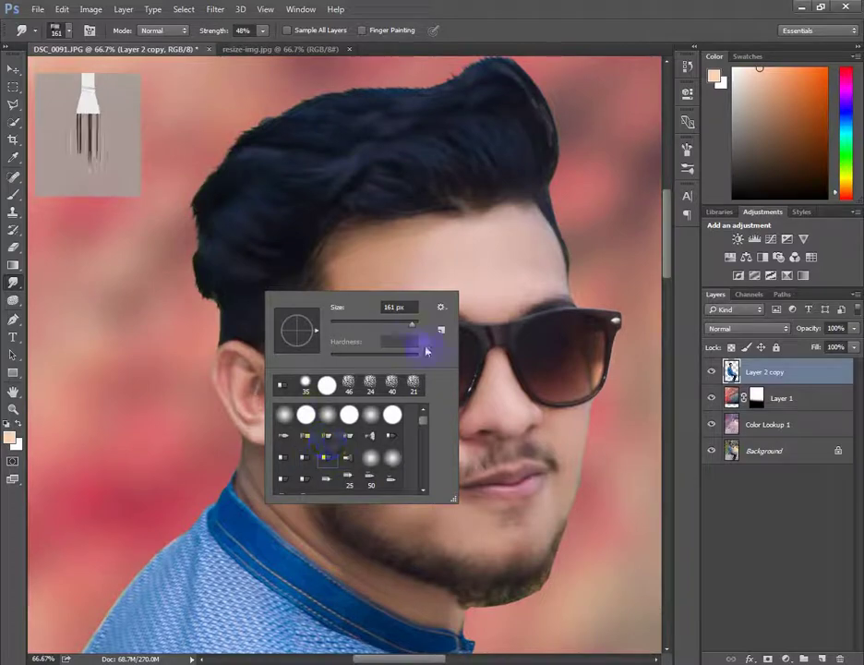
left_click(263, 31)
left_click_drag(252, 51, 244, 51)
scroll(324, 115, "up", 1)
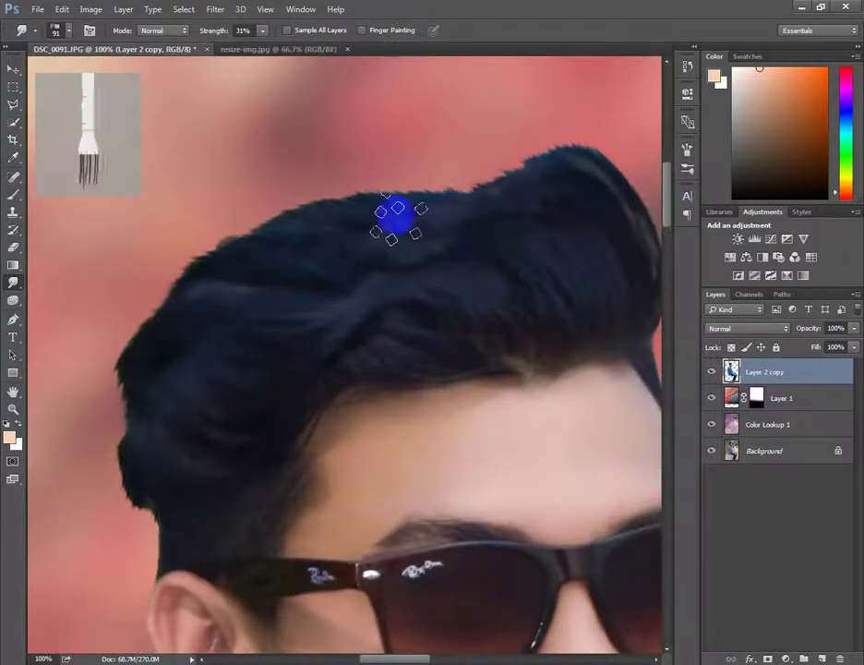
scroll(417, 305, "down", 2)
scroll(416, 304, "left", 2)
mouse_move(242, 420)
left_mouse_down()
mouse_move(240, 356)
mouse_move(266, 459)
mouse_move(347, 395)
mouse_move(230, 436)
mouse_move(251, 327)
mouse_move(284, 405)
mouse_move(254, 476)
left_mouse_up()
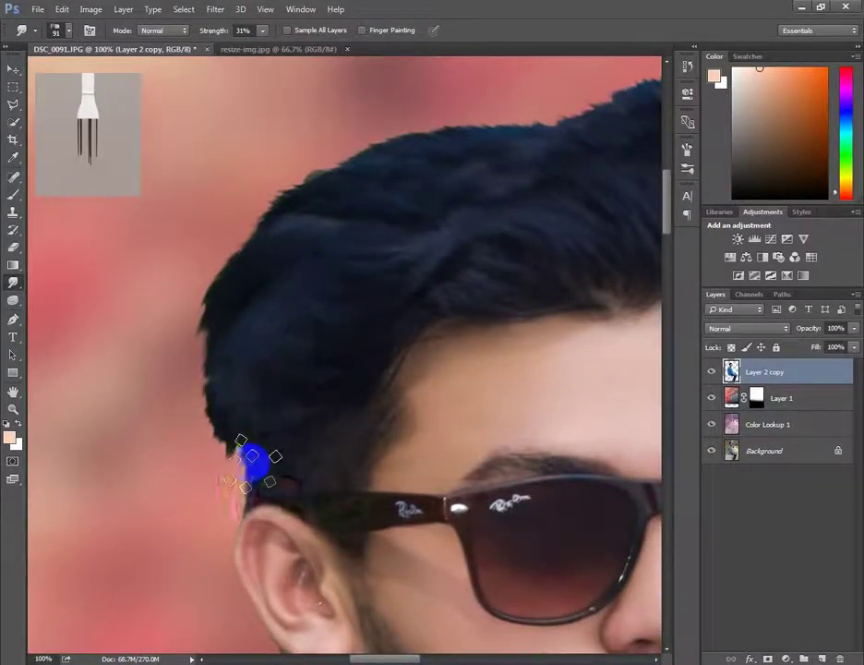
Raise the Smudge strength to 43%, switch to the Move tool and zoom out
right_click(263, 358)
left_click_drag(214, 31, 257, 33)
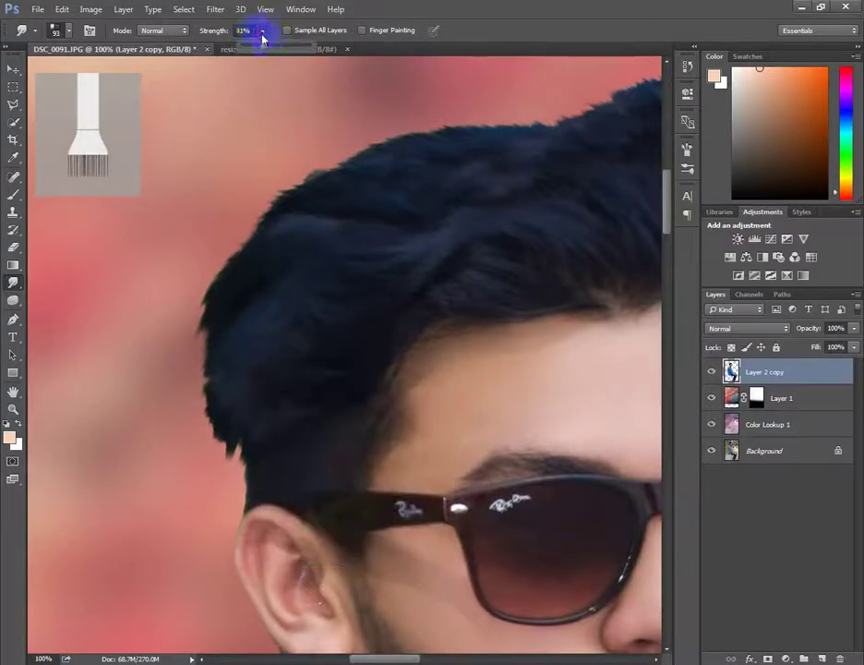
right_click(263, 358)
type("43")
key("Return")
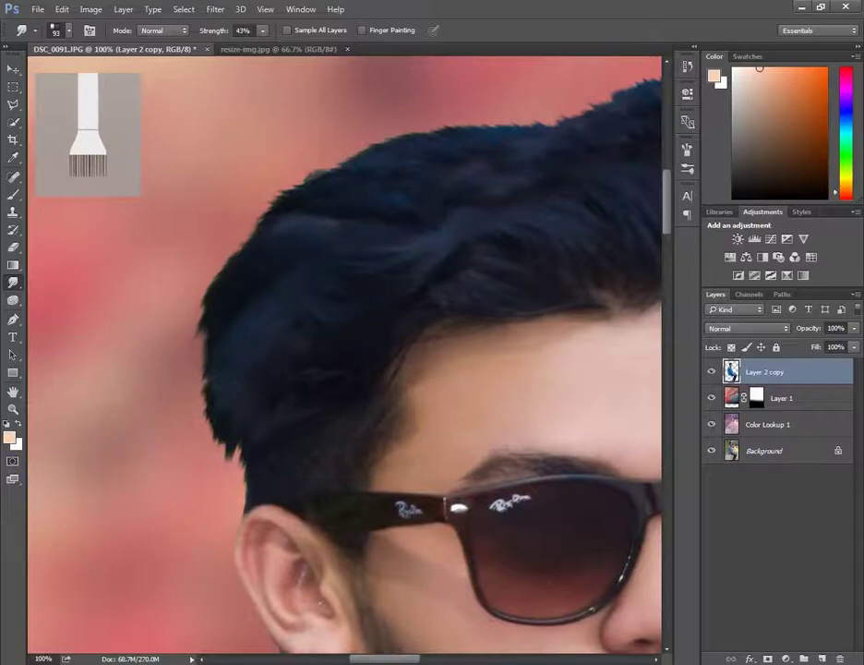
left_click(12, 67)
scroll(248, 504, "down", 4)
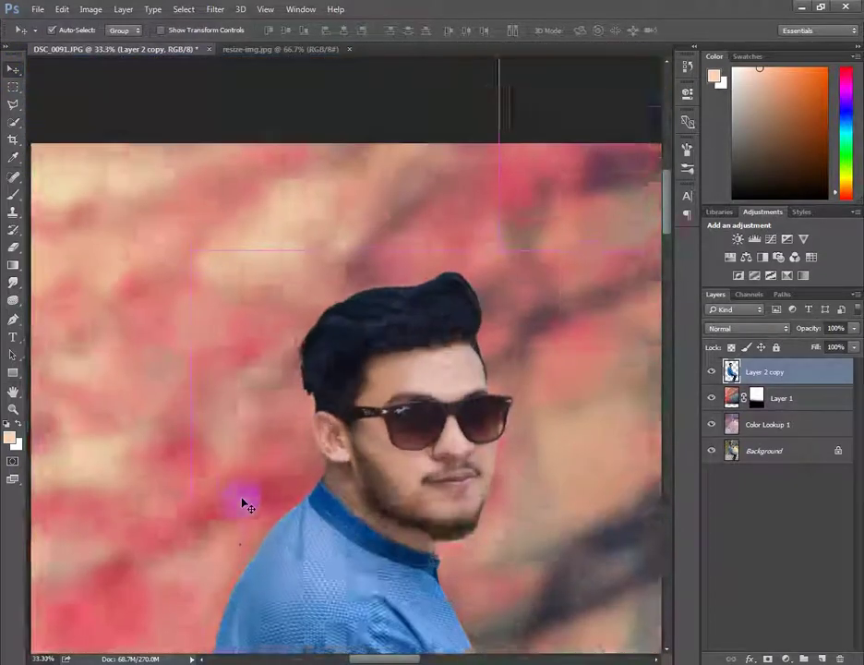
scroll(245, 501, "down", 2)
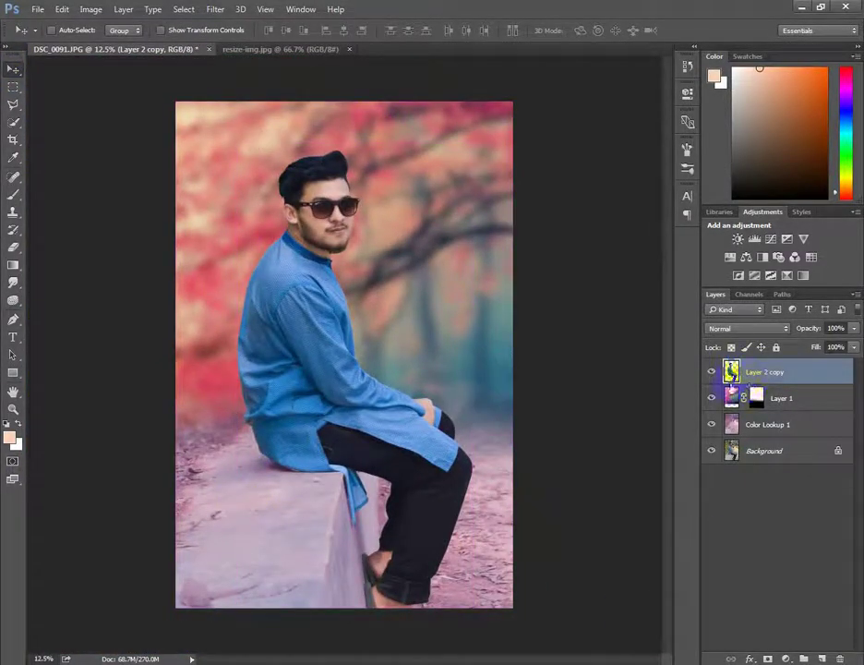
Start a Tilt-Shift blur on Color Lookup 1 with the focus centred on the stone seat
left_click(737, 427)
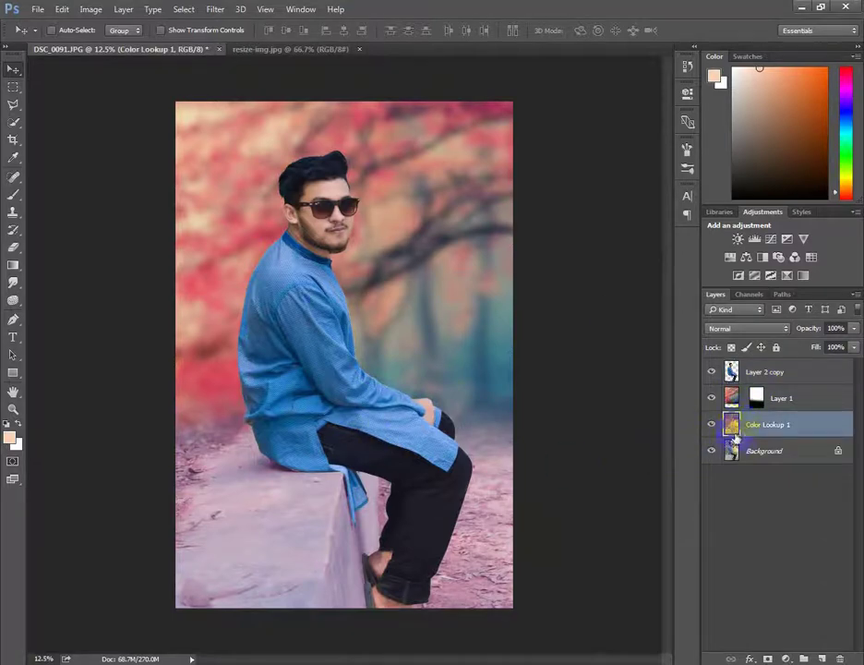
left_click(215, 9)
left_click(420, 197)
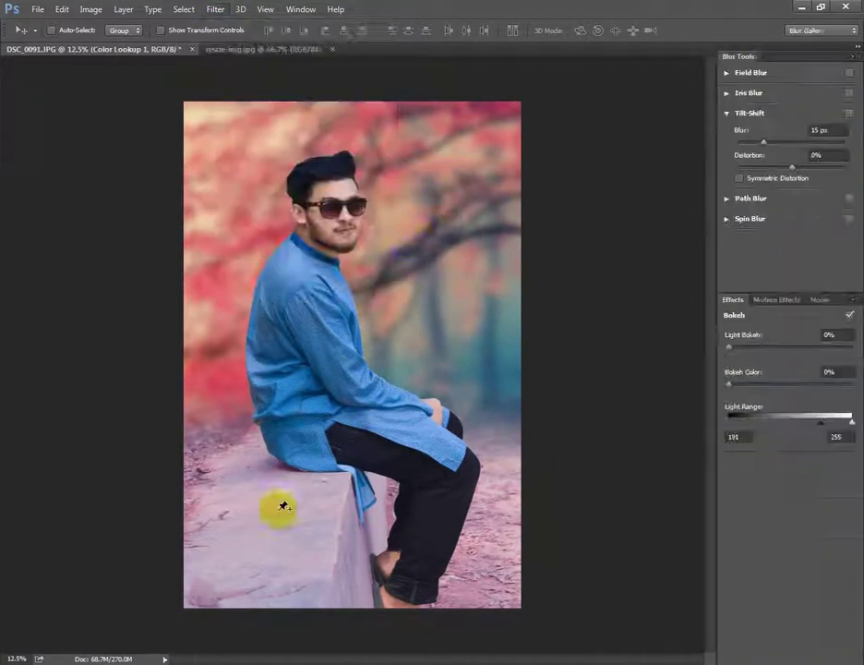
mouse_move(413, 346)
left_mouse_down()
mouse_move(328, 556)
mouse_move(333, 529)
left_mouse_up()
Narrow the sharp band and tilt it about -20° across the seat, then apply the 85 px blur
left_click_drag(282, 582, 311, 556)
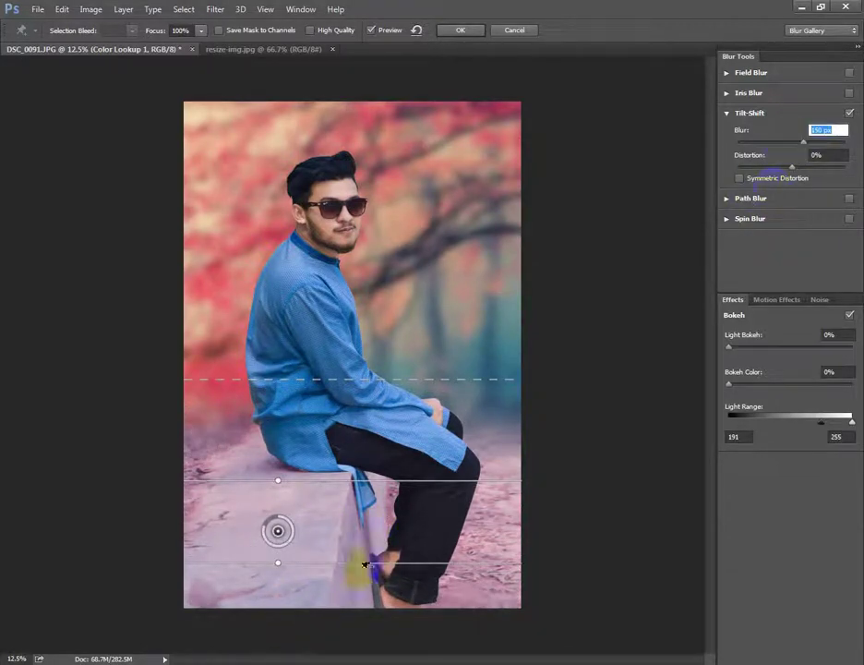
left_click_drag(364, 564, 344, 535)
left_click_drag(323, 642, 307, 587)
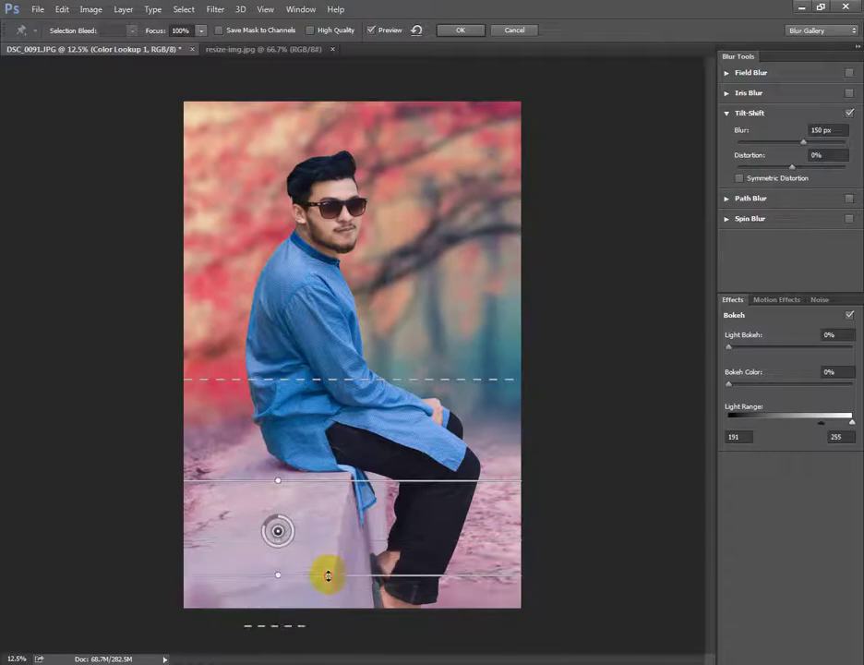
mouse_move(279, 479)
left_mouse_down()
mouse_move(296, 494)
mouse_move(291, 482)
left_mouse_up()
left_click_drag(316, 531, 299, 562)
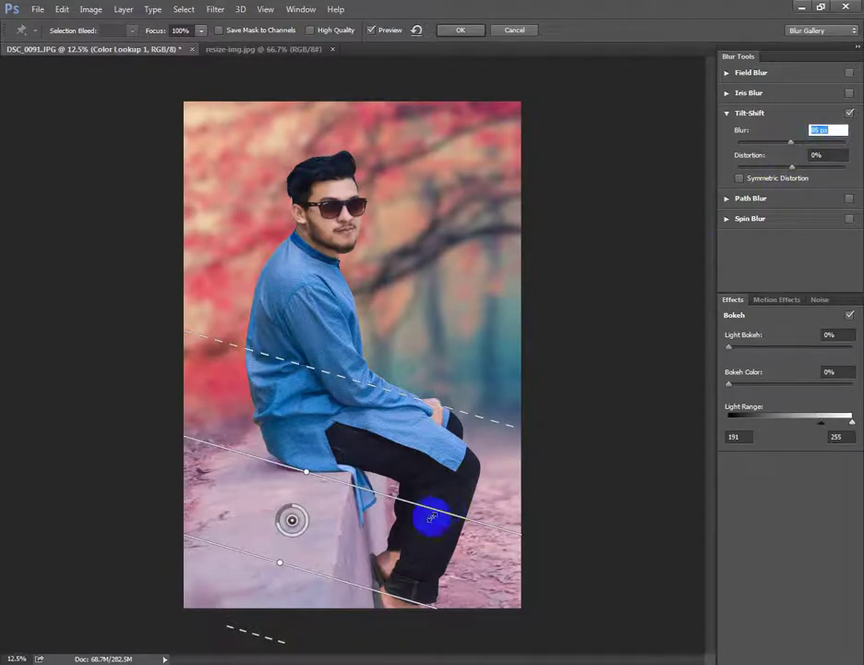
left_click_drag(430, 509, 430, 518)
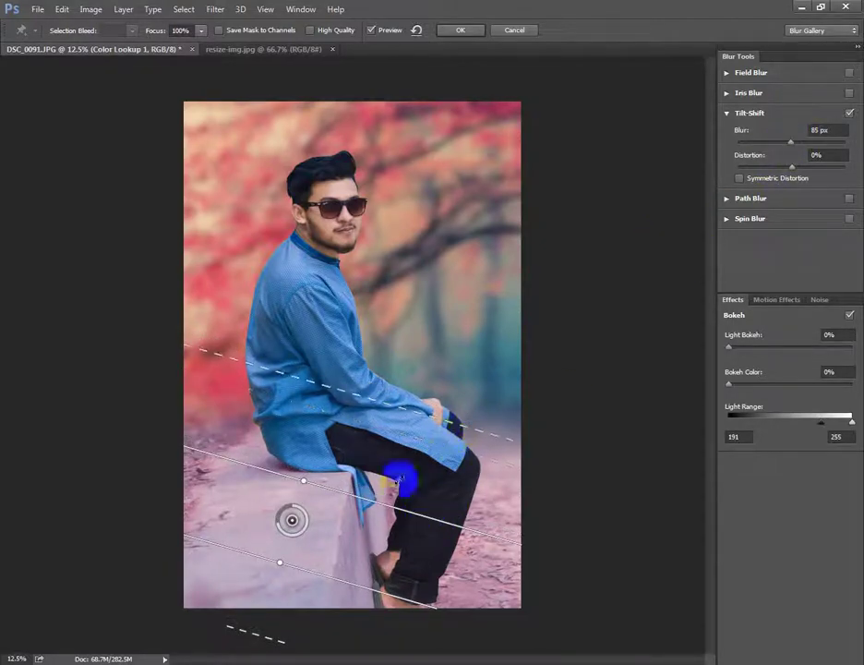
left_click_drag(256, 554, 266, 546)
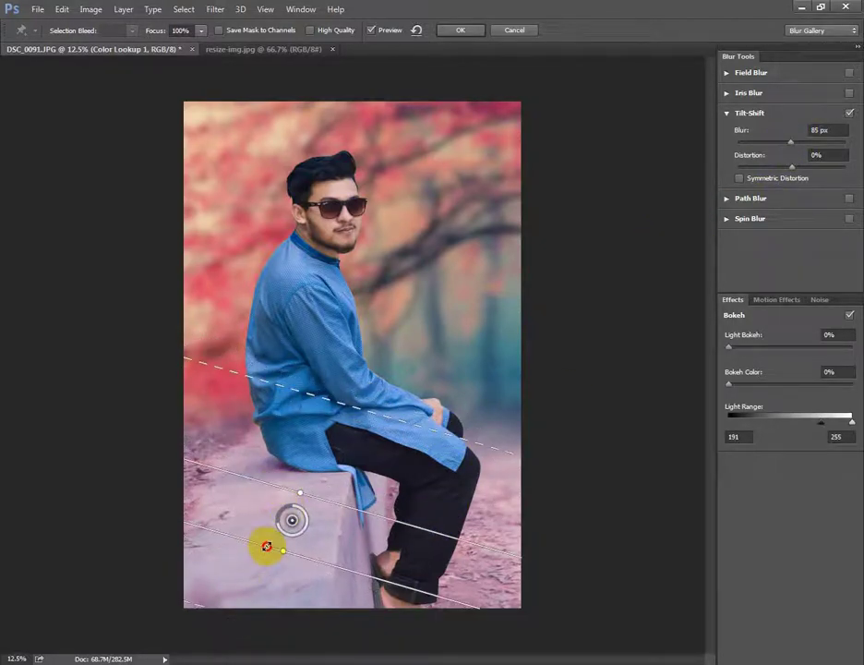
left_click(460, 29)
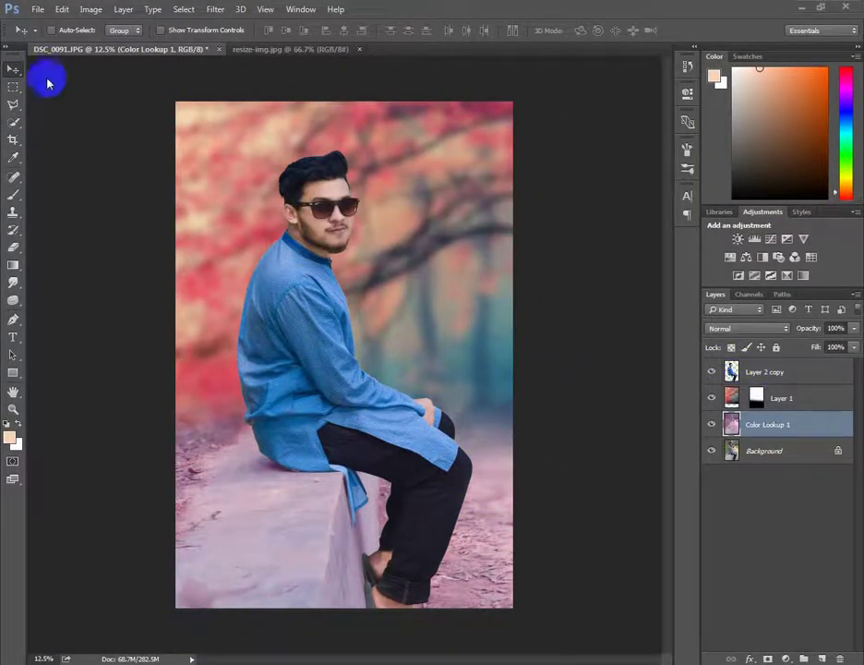
Add a new empty layer beneath the man's Layer 2 copy
left_click(808, 373)
left_click(822, 659)
left_click_drag(785, 371, 780, 420)
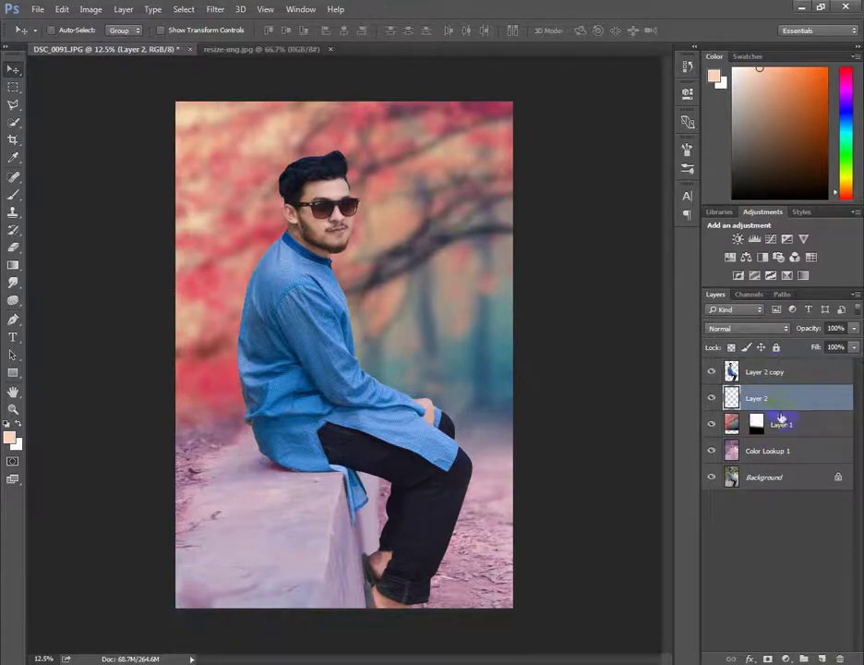
Set the foreground colour to a soft pink (#c89bad) sampled from the photo
left_click(18, 423)
left_click(10, 438)
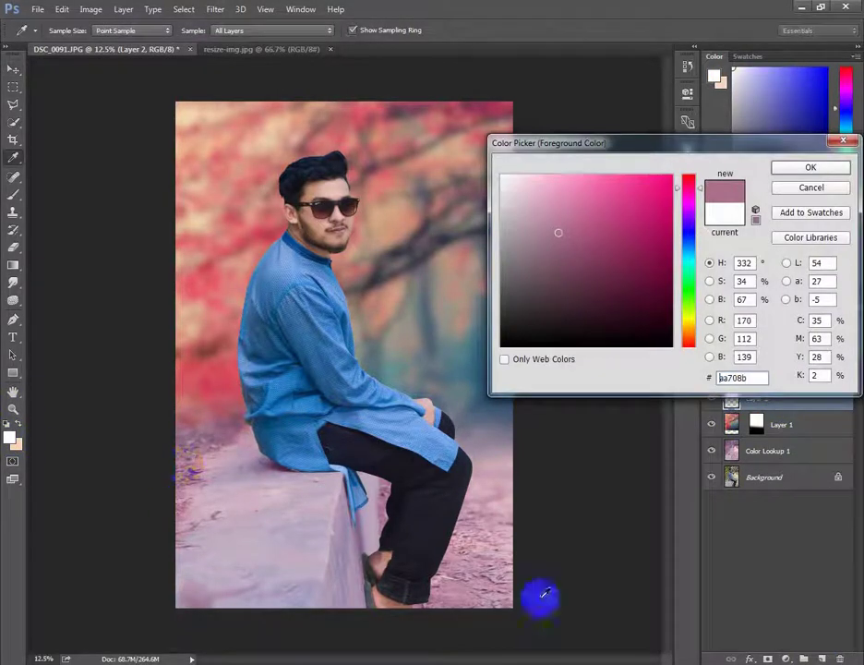
left_click(475, 554)
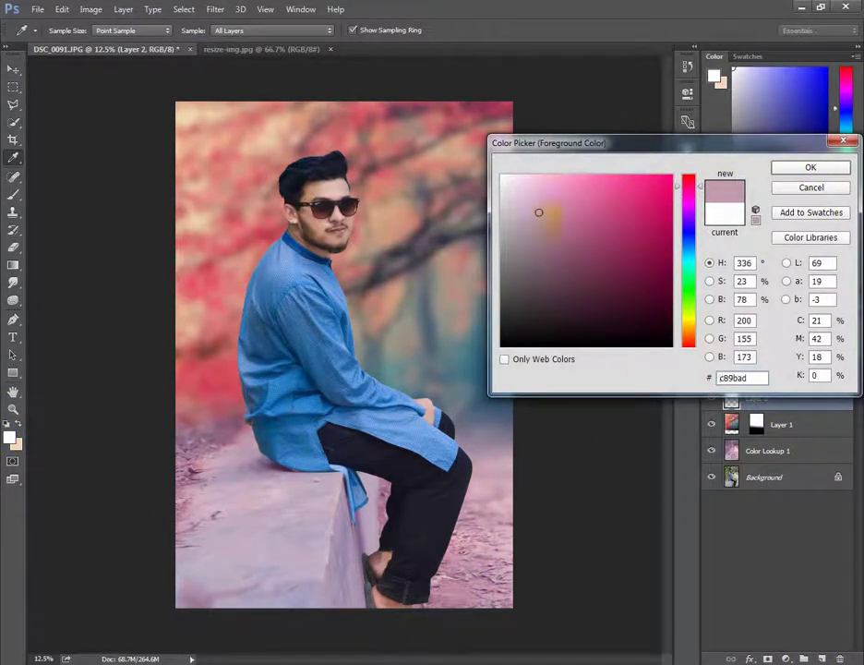
left_click(782, 169)
key("v")
Paint a soft pink tint over the ground by the knee and shirt hem at 42% opacity, 38% flow
left_click(13, 194)
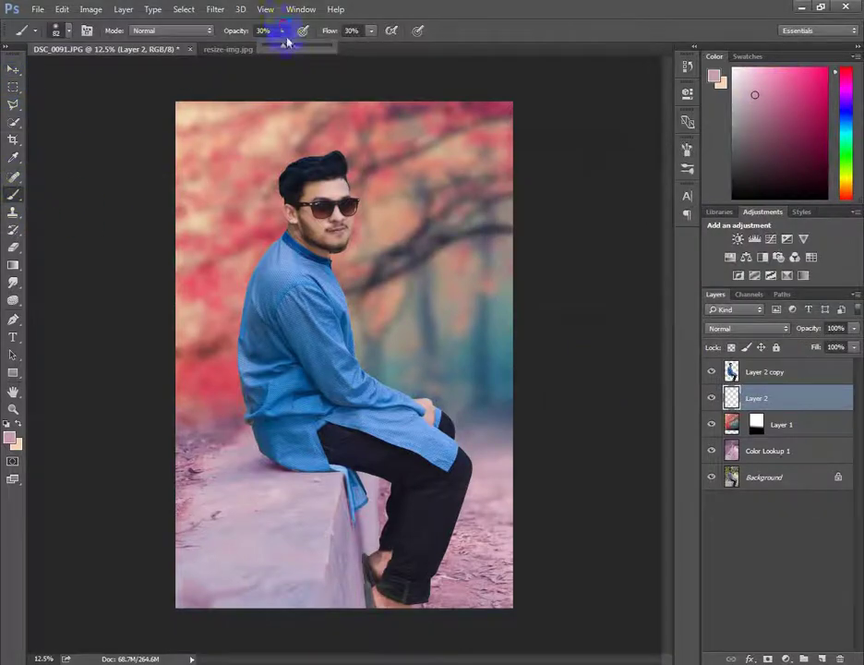
left_click(371, 31)
key("ctrl+plus")
right_click(331, 376)
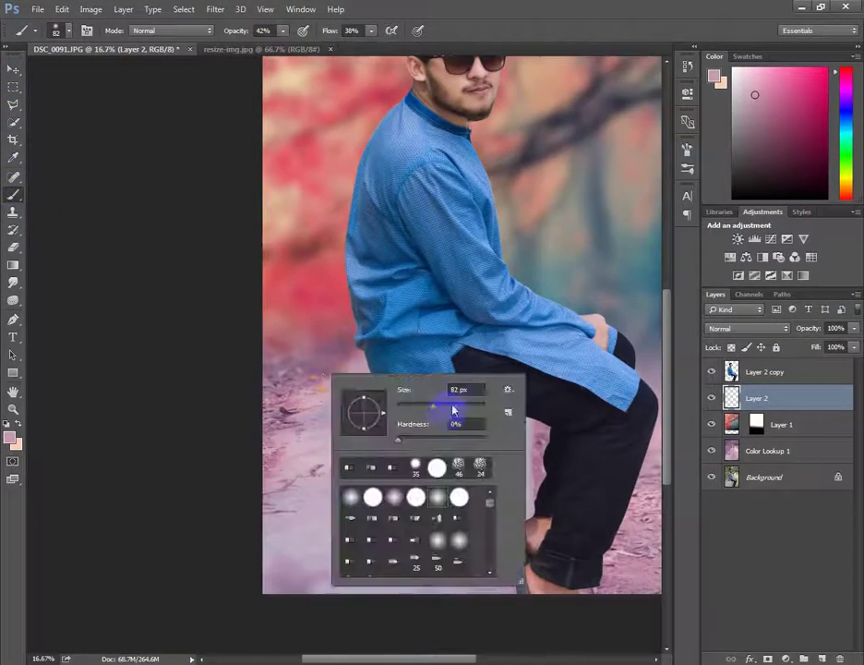
key("Escape")
scroll(448, 451, "right", 5)
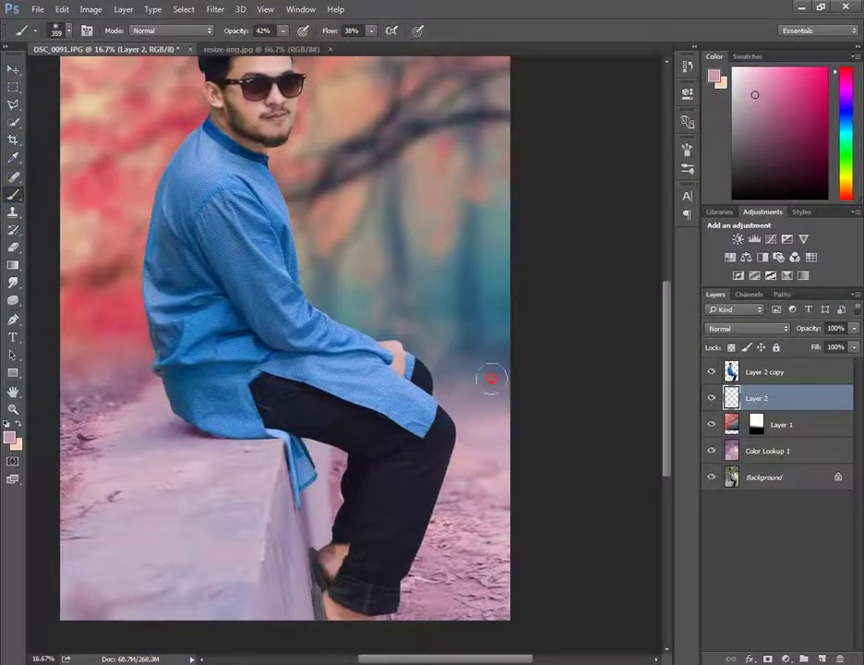
mouse_move(491, 377)
left_mouse_down()
mouse_move(429, 347)
mouse_move(442, 371)
left_mouse_up()
left_click(236, 424)
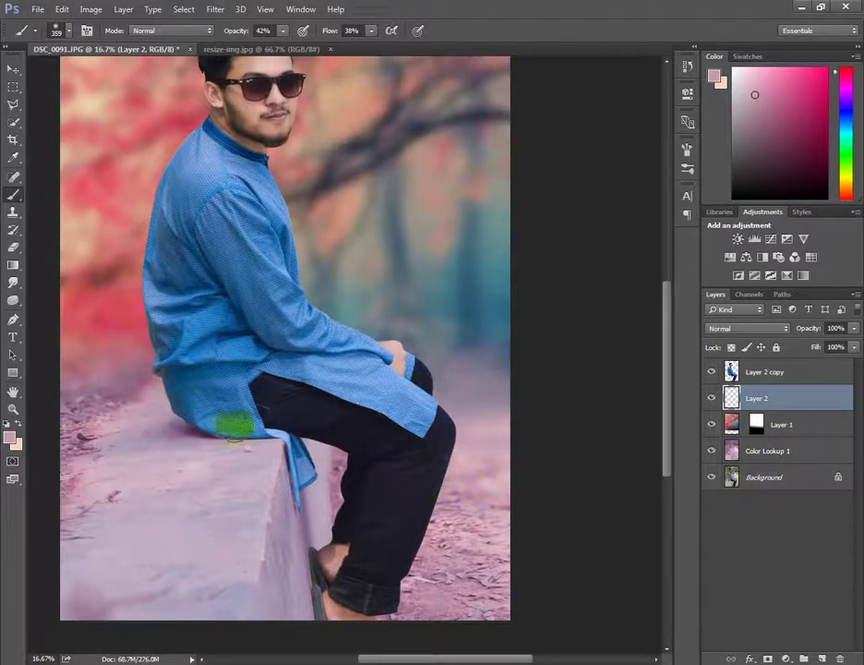
key("ctrl+minus")
left_click(13, 69)
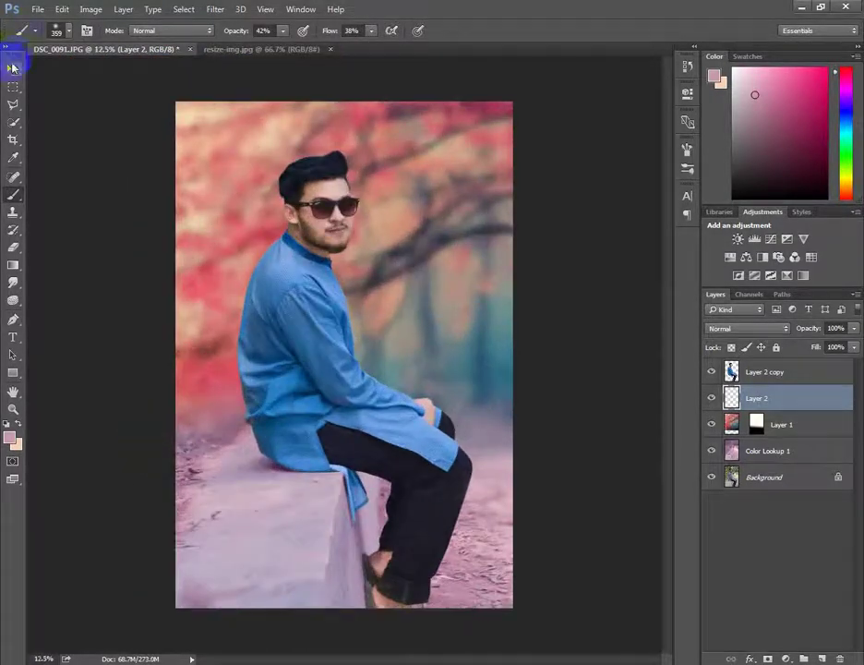
Apply a Camera Raw Filter to Color Lookup 1 with Clarity raised to +26
left_click(763, 453)
left_click(256, 8)
left_click(212, 65)
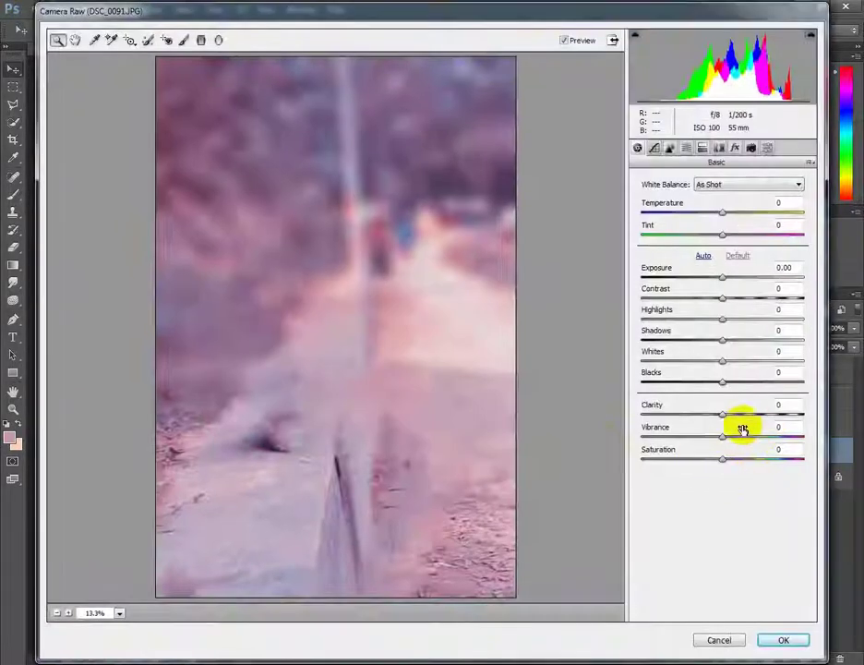
left_click(745, 415)
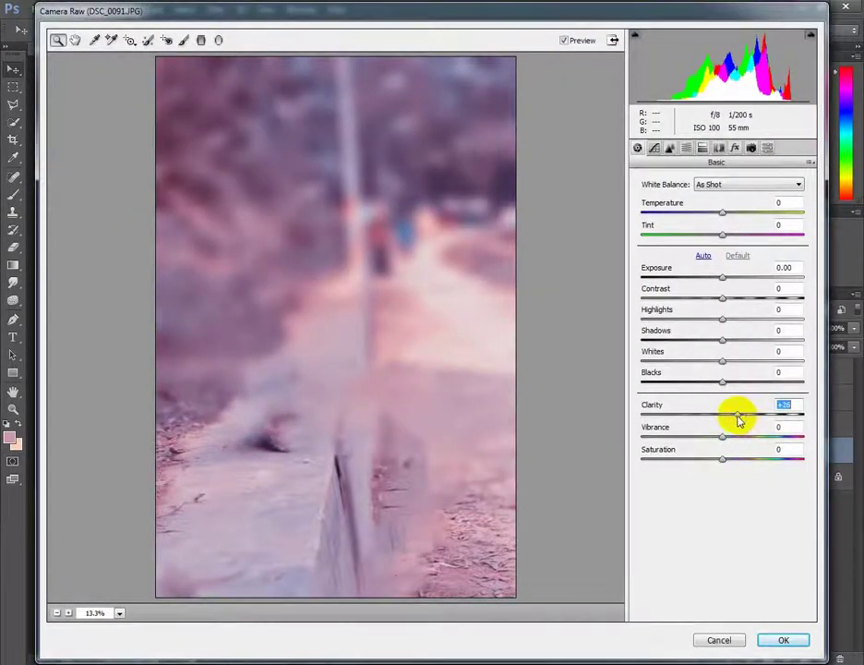
left_click(771, 639)
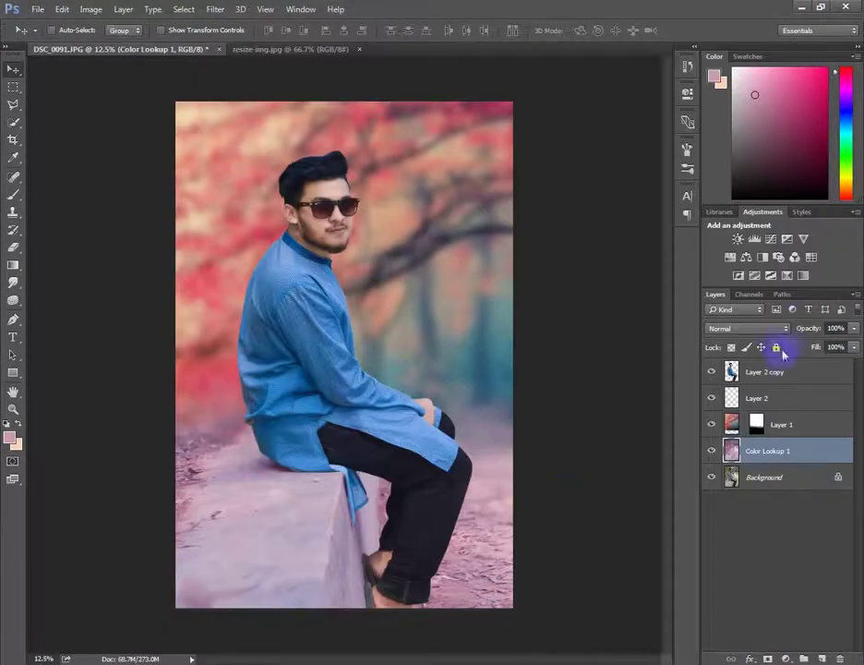
Open Camera Raw on Layer 1 and raise Exposure to +0.15 and Clarity to +7
left_click(781, 424)
left_click(222, 8)
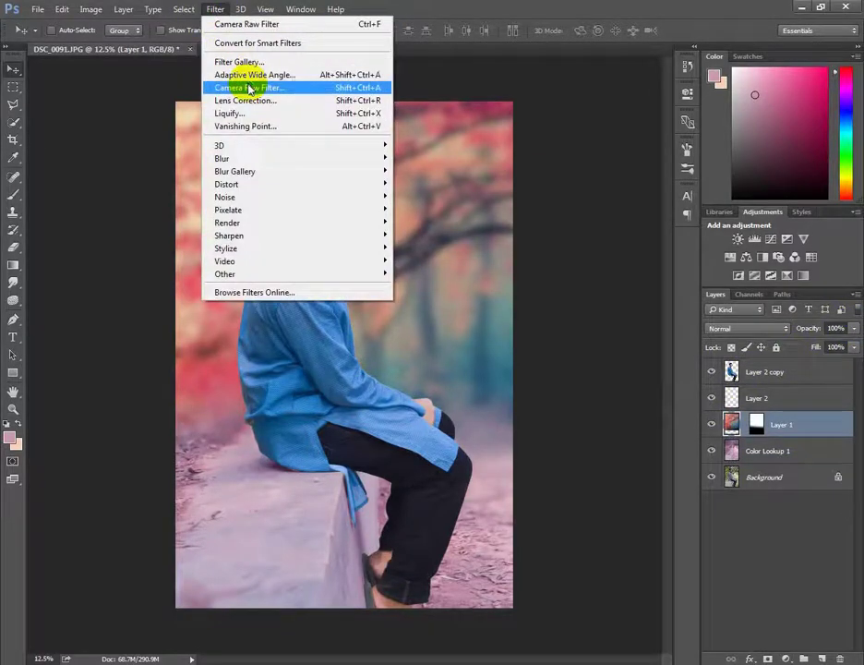
left_click(245, 87)
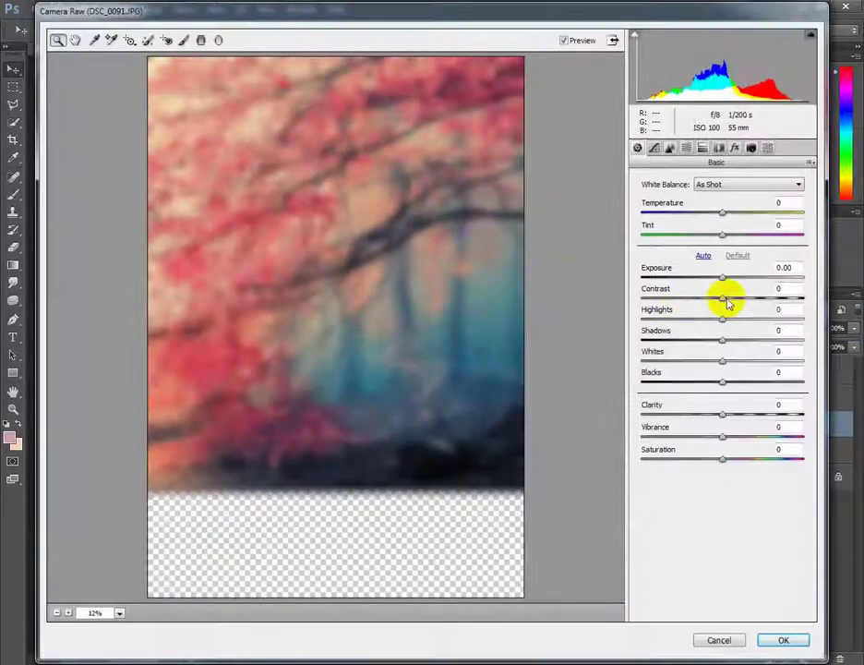
left_click(724, 277)
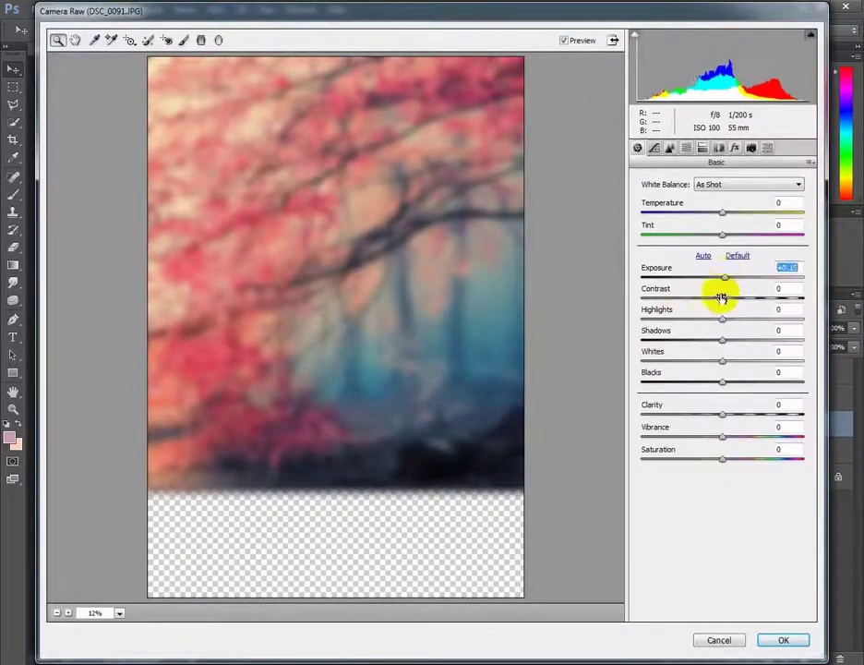
left_click_drag(723, 414, 730, 413)
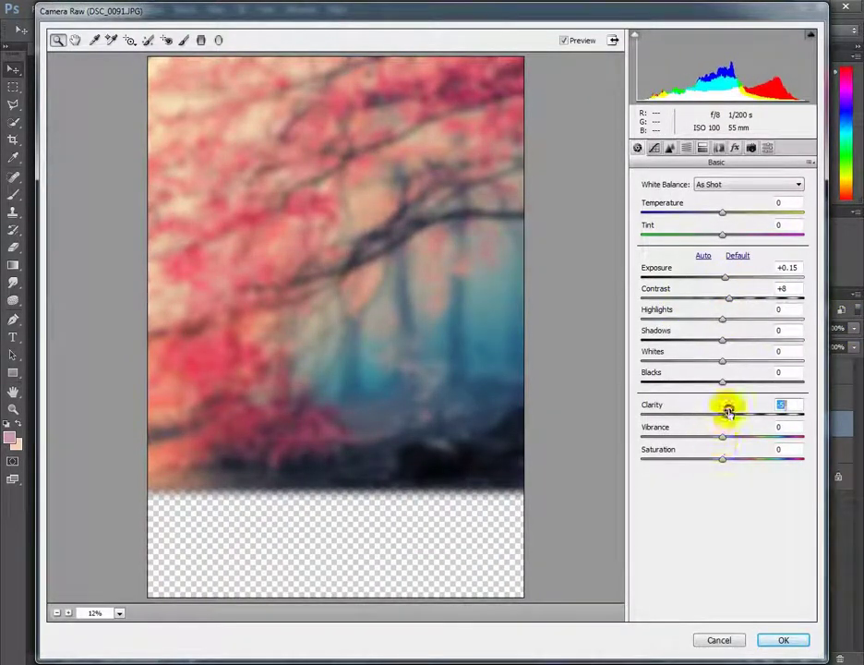
Lift Whites, deepen Blacks and raise Vibrance to about +12, then apply the grade
left_click(687, 148)
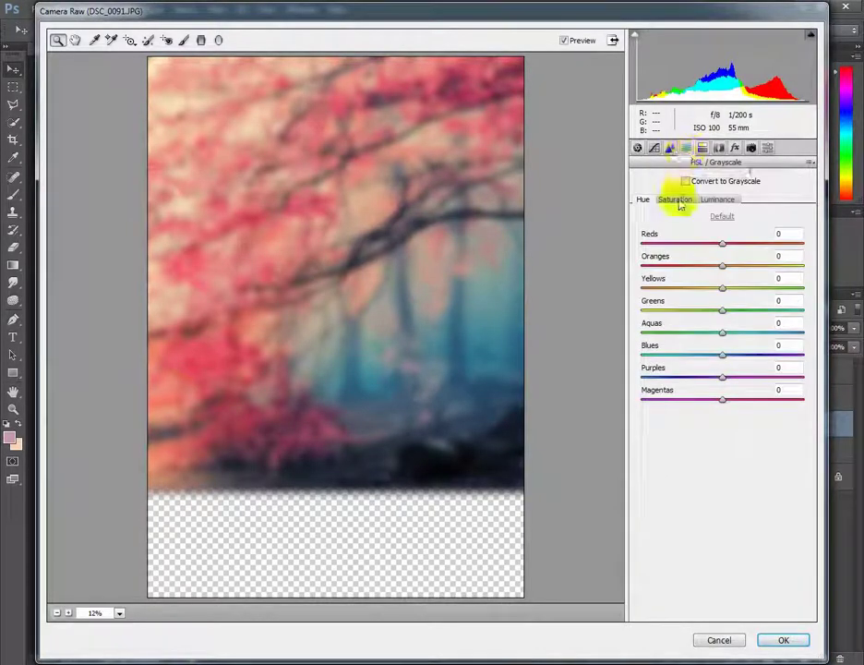
left_click(675, 199)
left_click(718, 200)
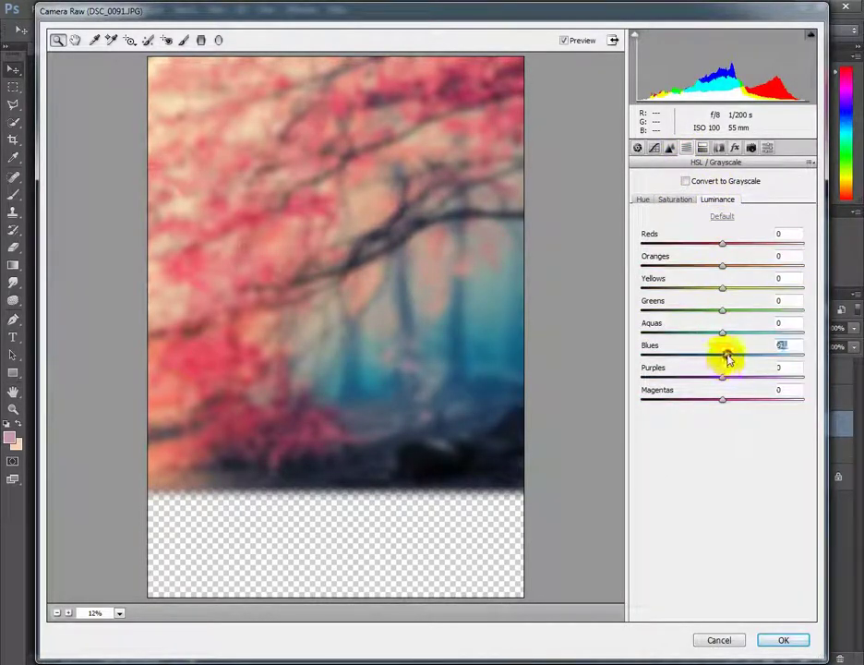
left_click(643, 200)
left_click(637, 148)
left_click_drag(725, 436, 728, 436)
left_click_drag(723, 361, 727, 361)
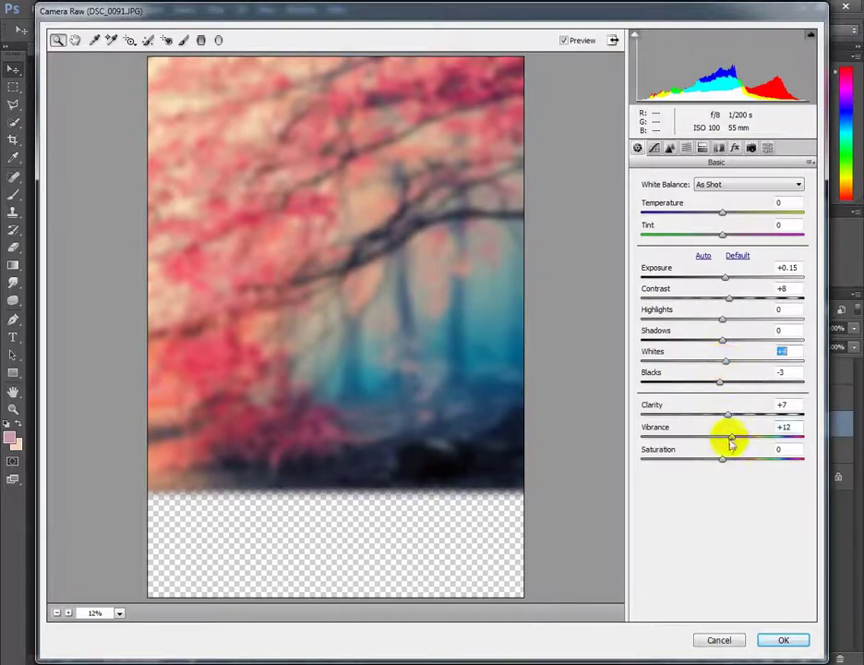
left_click_drag(729, 436, 733, 436)
left_click(765, 633)
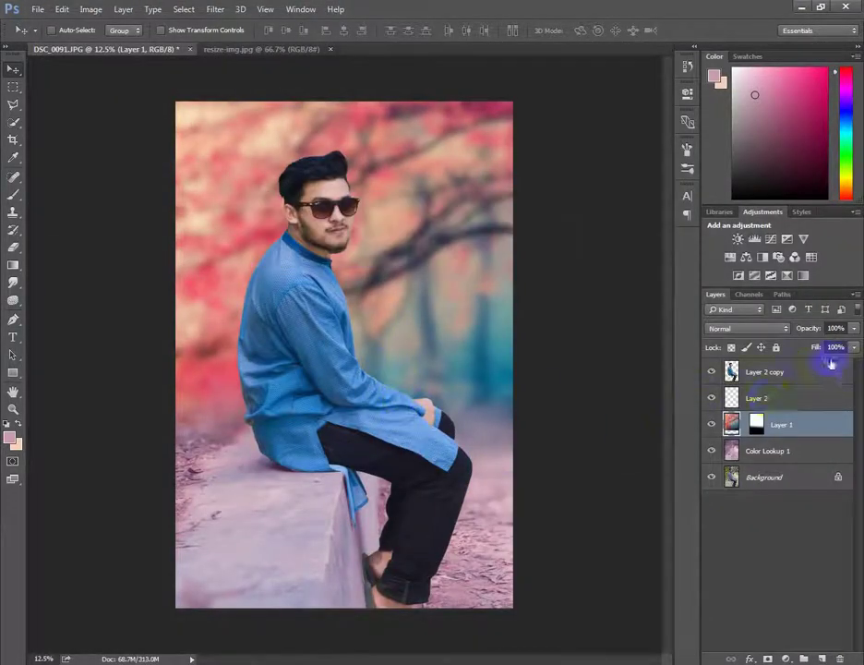
left_click(856, 295)
Flatten the image into one Background layer and duplicate it
left_click(742, 592)
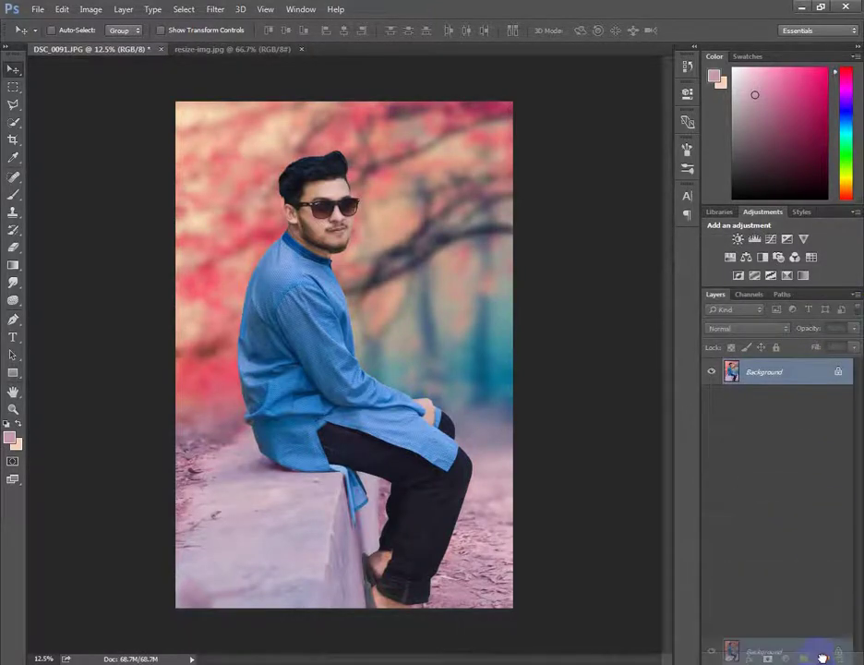
left_click_drag(823, 657, 821, 655)
left_click(215, 10)
left_click(260, 85)
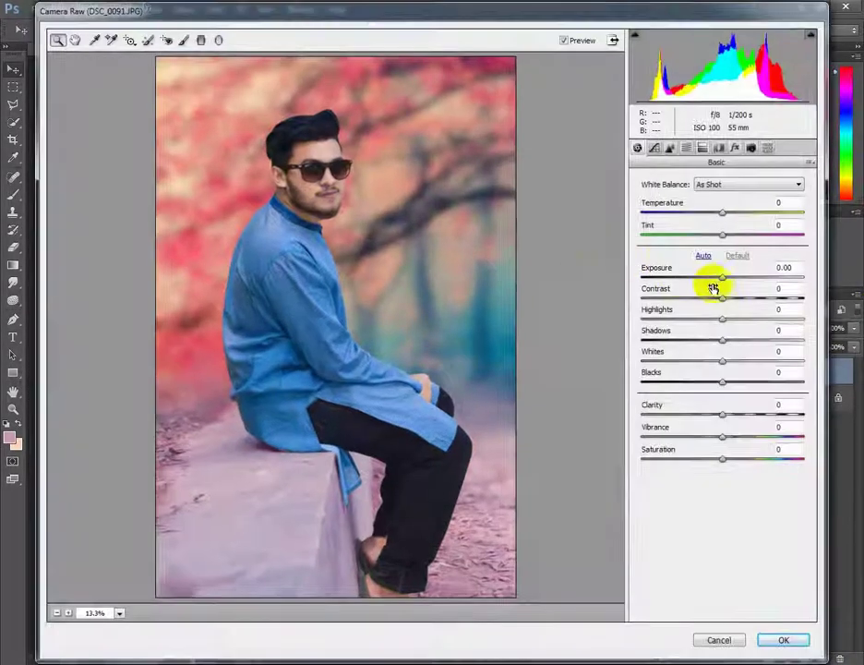
Set Camera Raw Exposure +0.05, Contrast +9, Shadows +8, Whites +8 and Blacks -8
left_click(723, 278)
left_click_drag(720, 297, 731, 299)
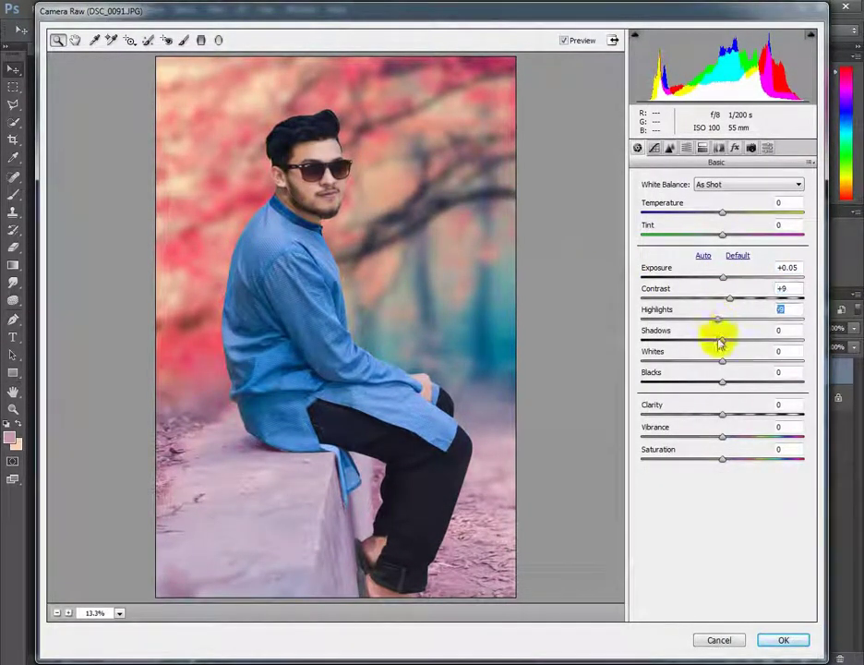
left_click_drag(720, 340, 729, 340)
mouse_move(723, 361)
left_mouse_down()
mouse_move(730, 361)
mouse_move(716, 382)
mouse_move(736, 415)
mouse_move(724, 416)
left_mouse_up()
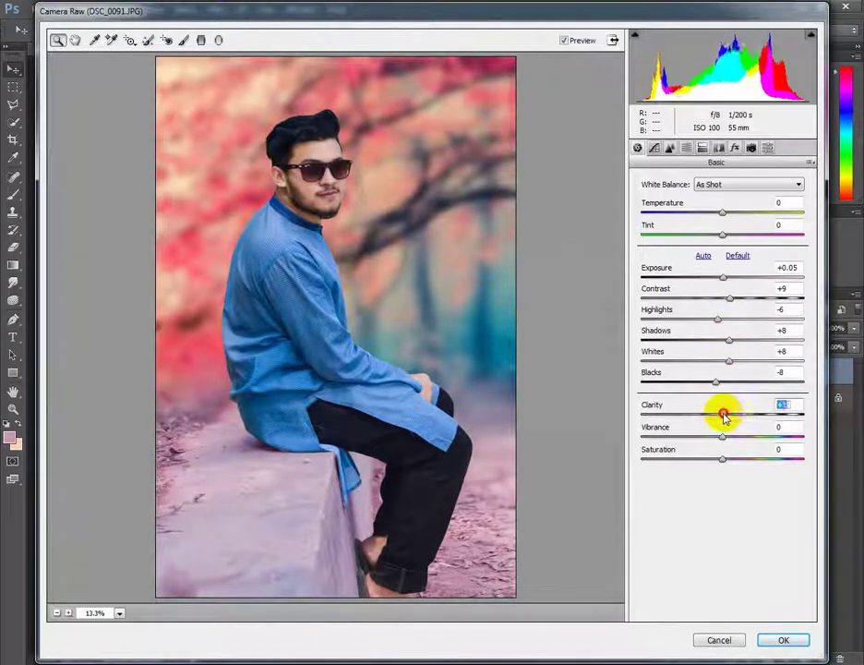
Saturate the blues to +25 and slightly brighten blue and orange luminance
left_click(686, 148)
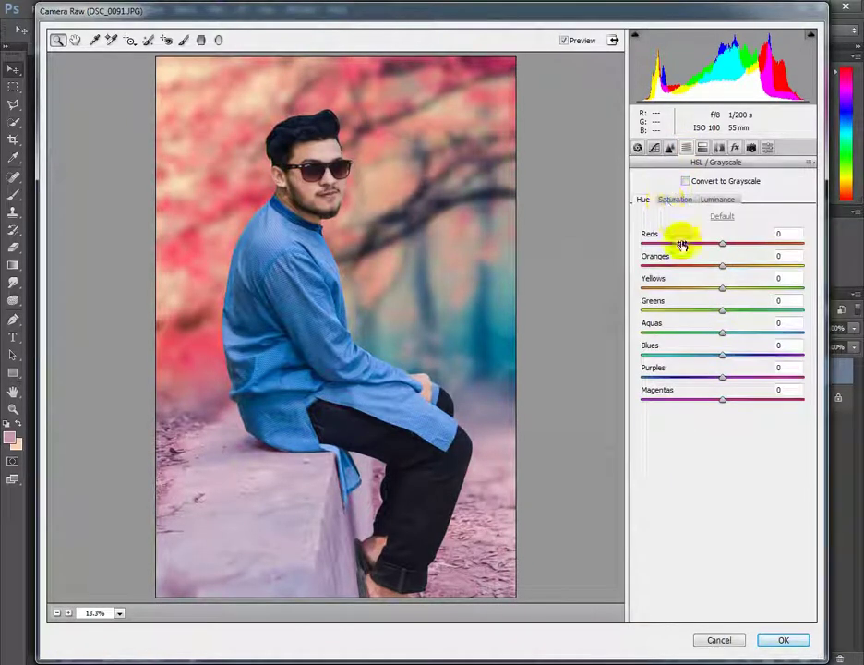
left_click(675, 199)
mouse_move(722, 355)
left_mouse_down()
mouse_move(746, 357)
mouse_move(729, 354)
left_mouse_up()
left_click(717, 200)
left_click_drag(722, 266, 727, 267)
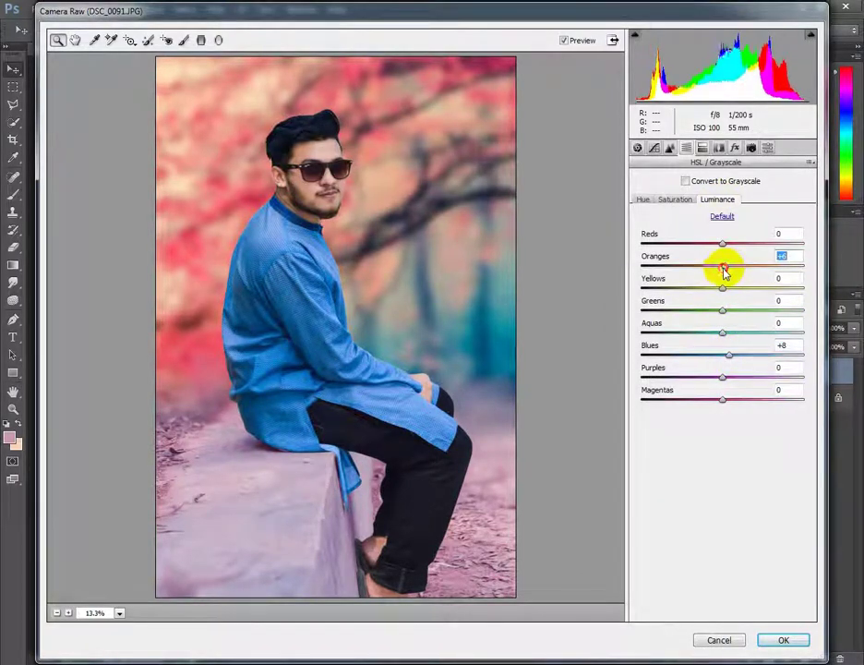
Add a darkening post-crop vignette with midpoint 56 and apply the grade
left_click(735, 148)
mouse_move(722, 322)
left_mouse_down()
mouse_move(709, 323)
mouse_move(731, 344)
left_mouse_up()
left_click(727, 347)
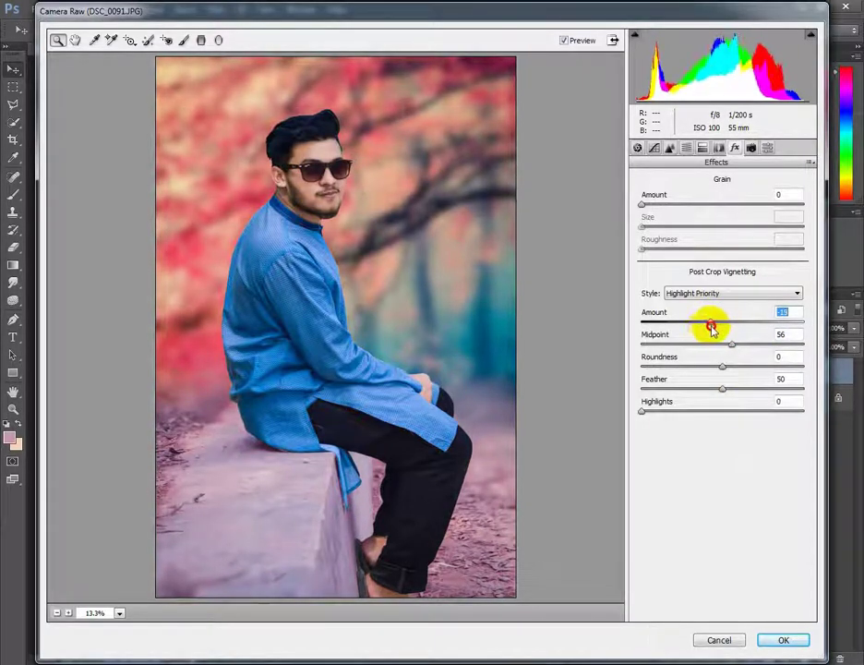
left_click(783, 640)
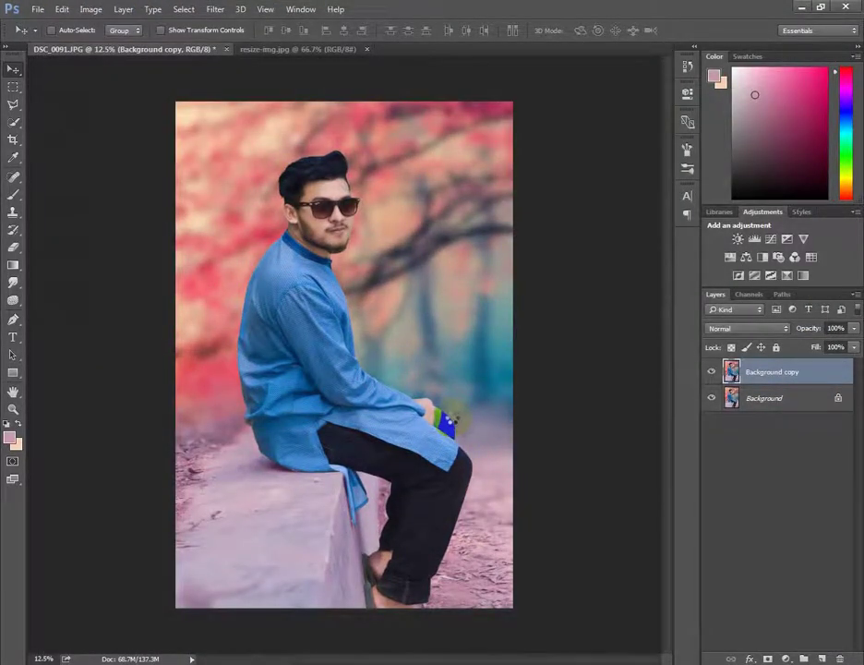
Add a new empty layer and set the foreground to a dark red sampled from the photo
scroll(447, 421, "up", 2)
scroll(449, 421, "down", 1)
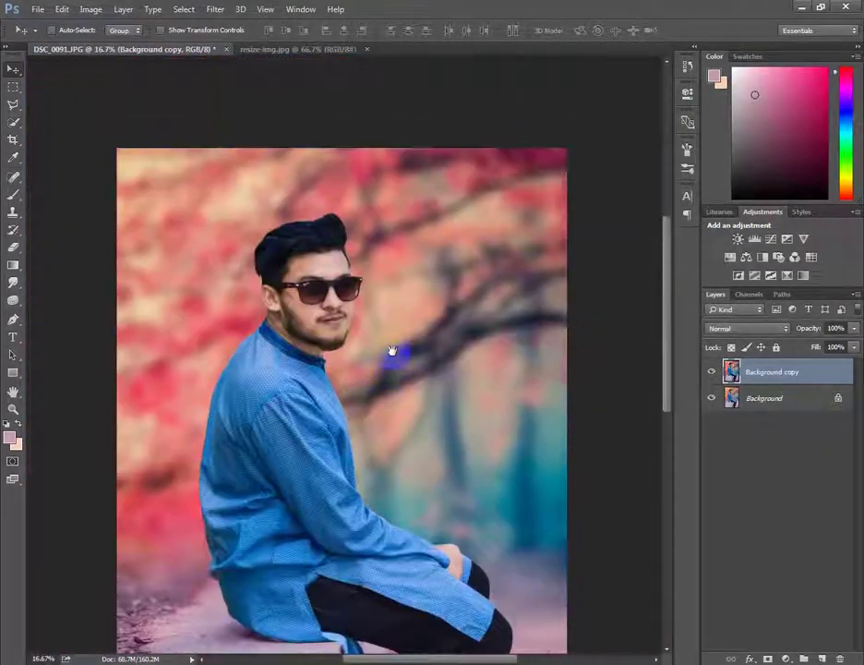
scroll(393, 351, "down", 2)
scroll(393, 353, "up", 3)
scroll(396, 357, "down", 2)
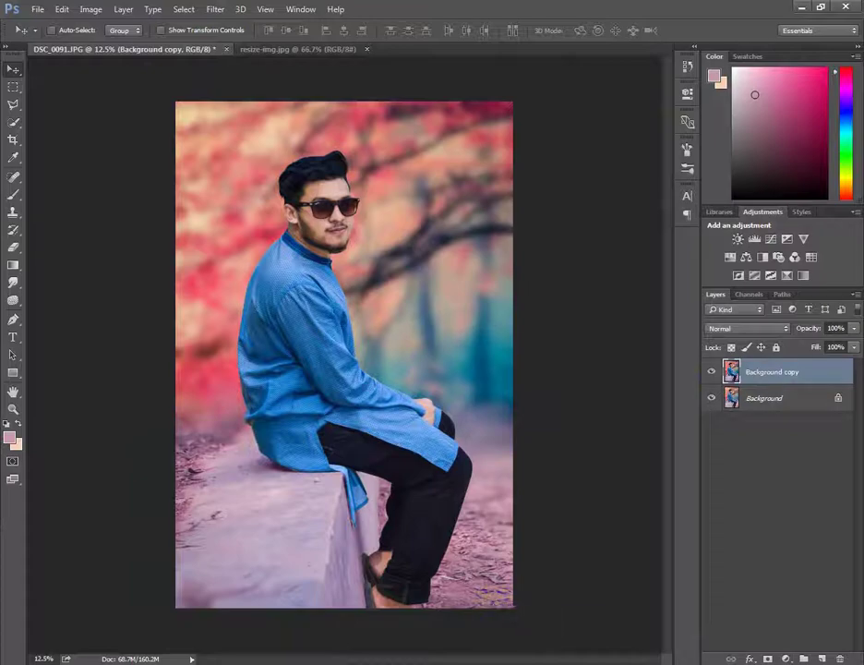
scroll(577, 392, "up", 2)
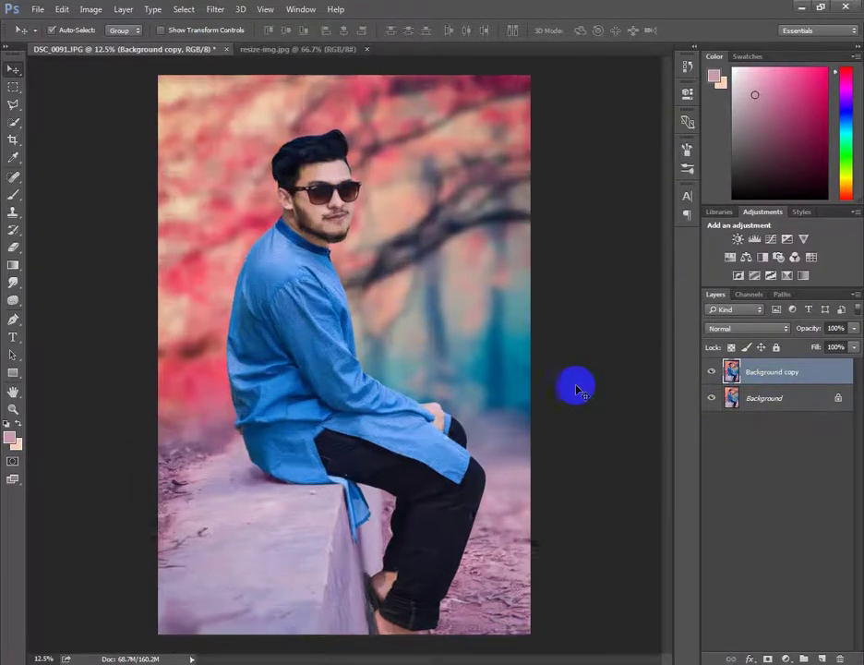
scroll(338, 170, "up", 1)
scroll(314, 293, "down", 2)
scroll(317, 294, "down", 1)
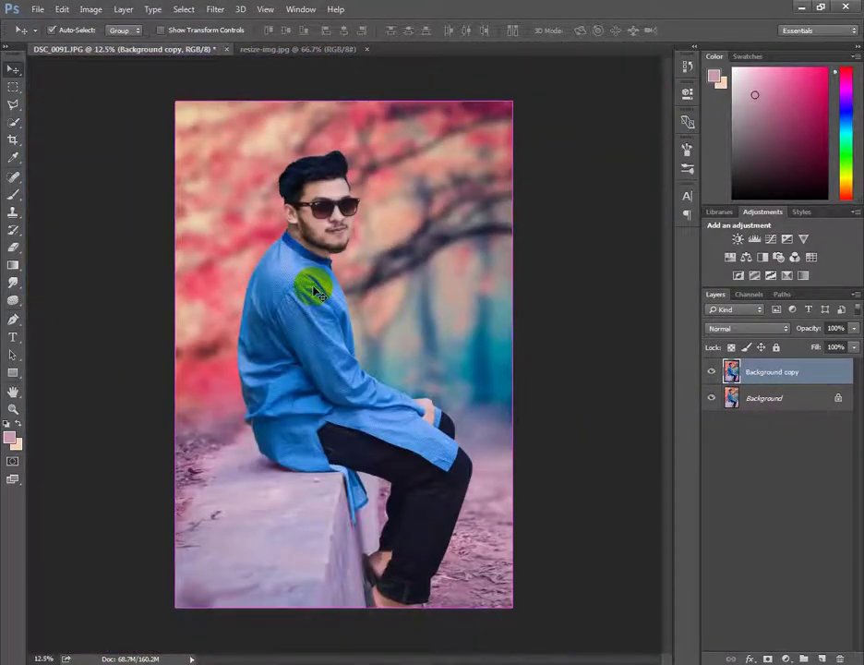
left_click(821, 658)
left_click(9, 436)
left_click(233, 152)
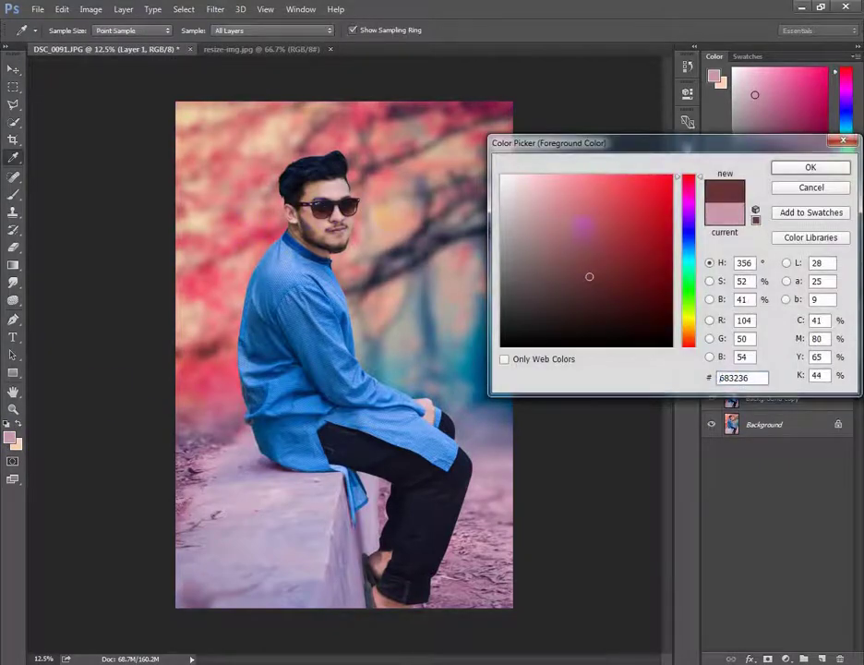
left_click(437, 184)
Select the Brush, check its size and hardness, and toggle Layer 1 visibility off and on
left_click(465, 161)
left_click(811, 167)
scroll(454, 205, "up", 3)
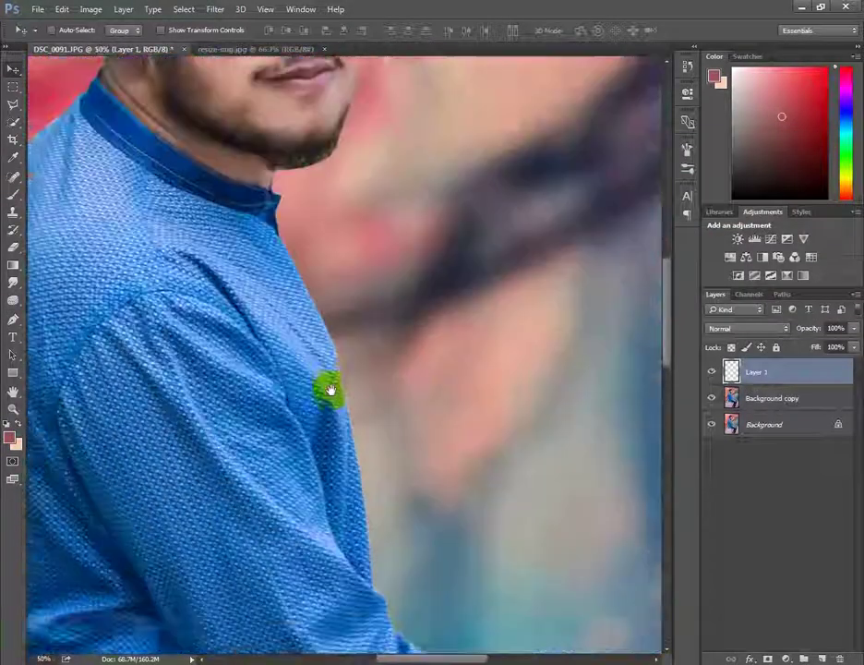
key("b")
scroll(331, 390, "up", 2)
right_click(260, 118)
key("Return")
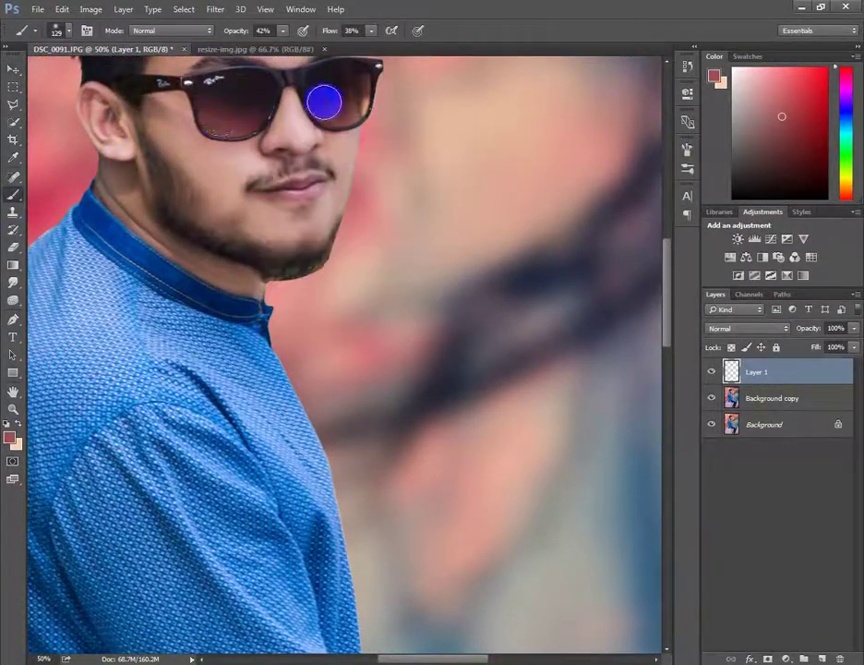
scroll(308, 189, "down", 2)
scroll(308, 193, "down", 2)
left_click(13, 70)
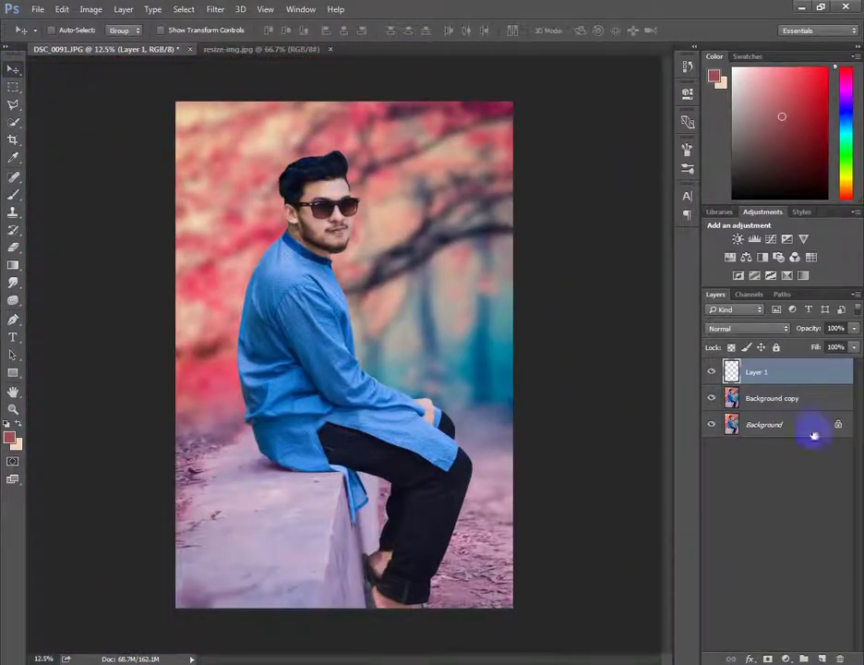
left_click(712, 372)
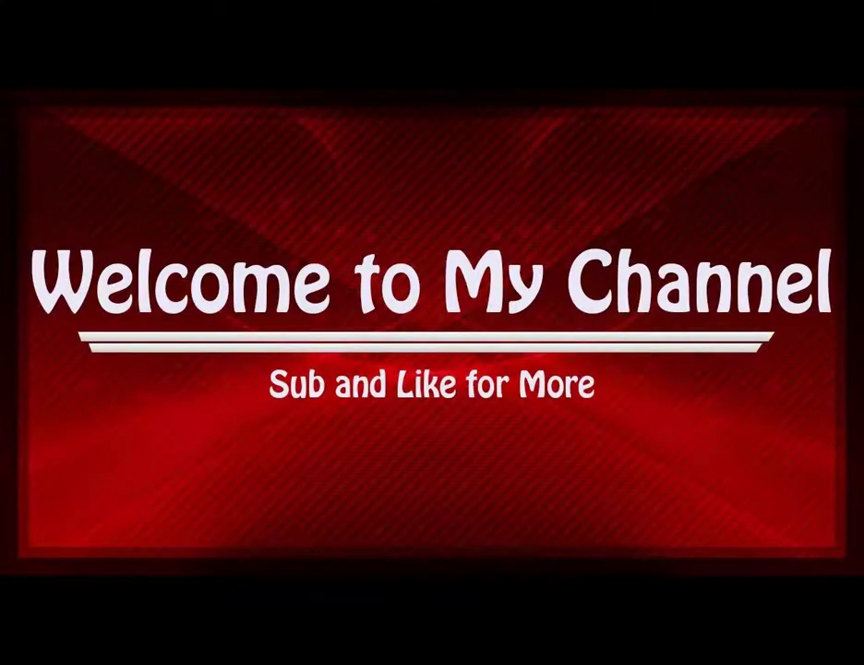